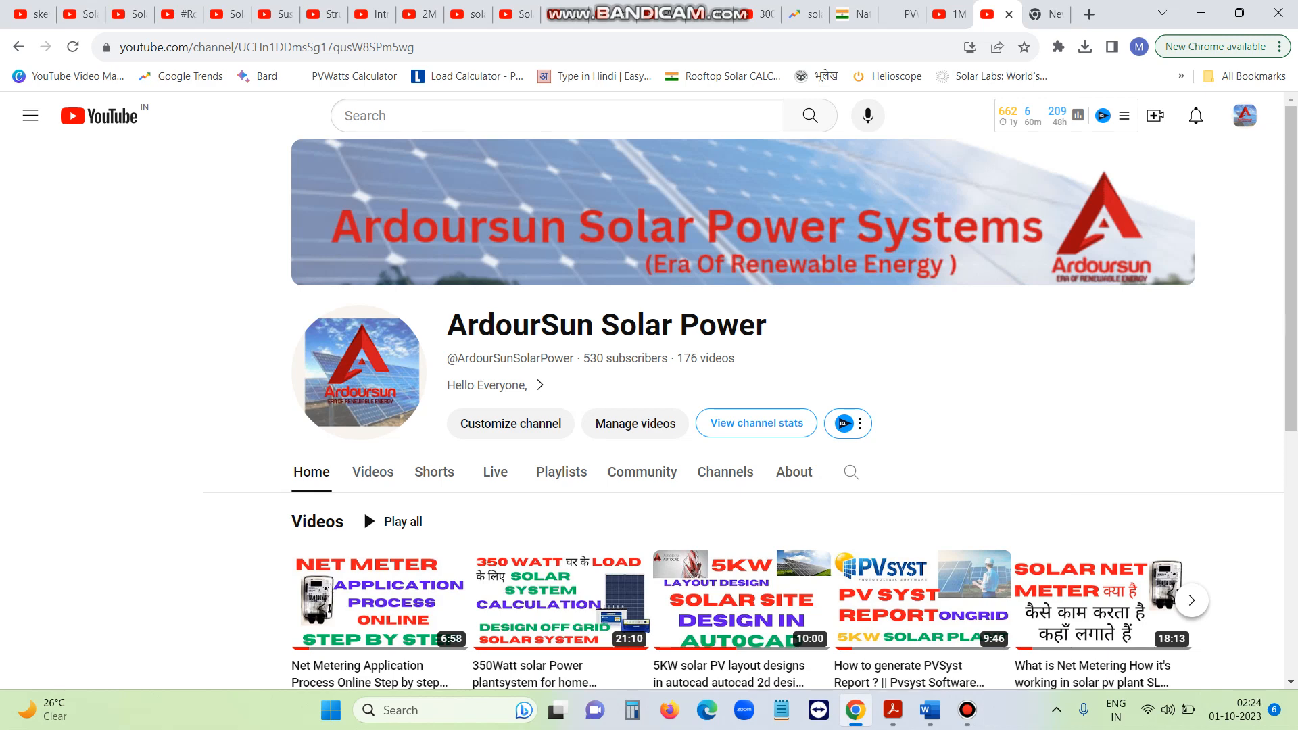
Switch to the net metering documents file and set up the red pen on the Draw tab
{"action": "left_click", "coordinate": [930, 710]}
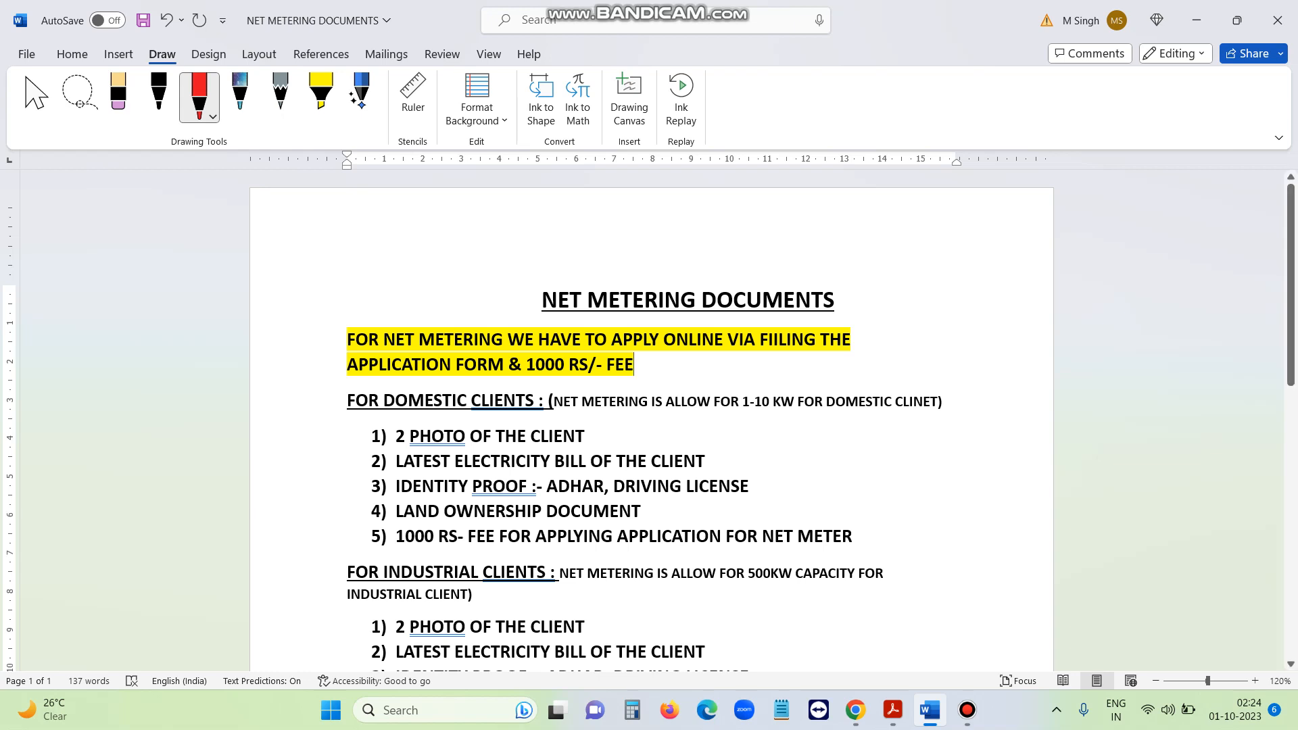
{"action": "left_click", "coordinate": [331, 403]}
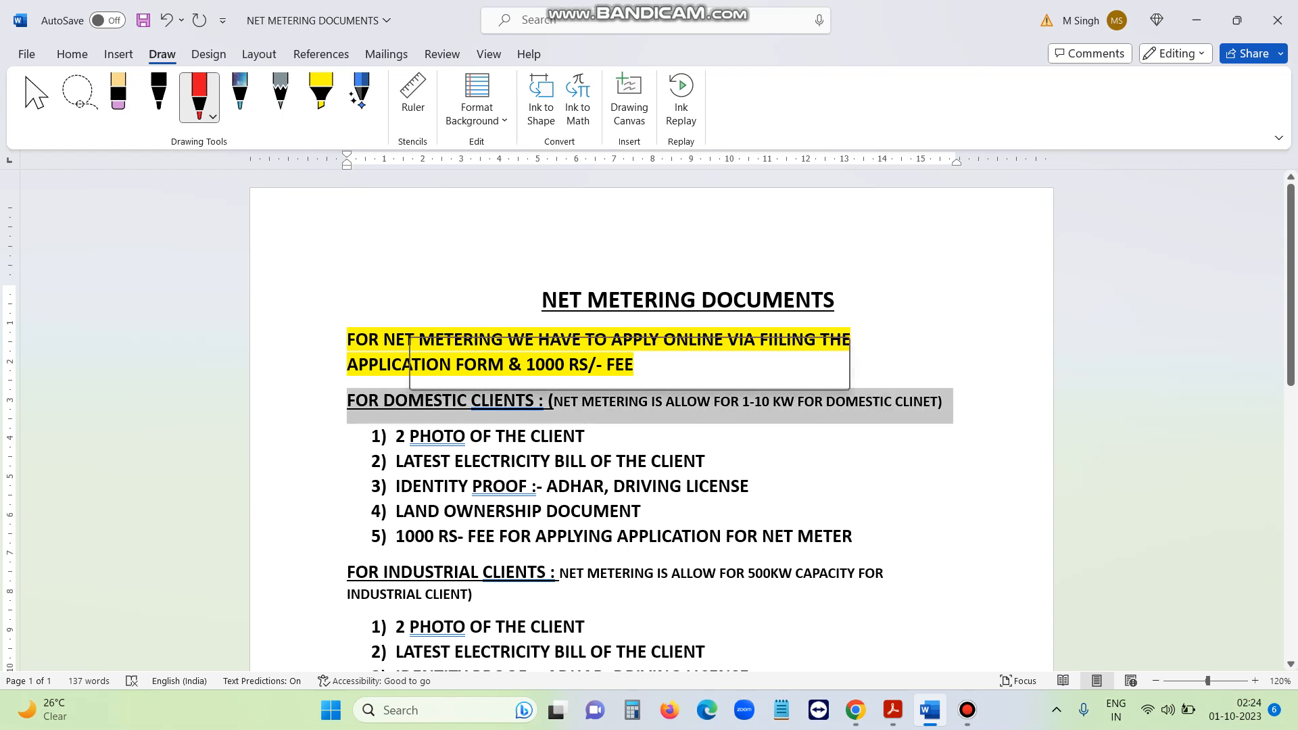
{"action": "left_click", "coordinate": [749, 487]}
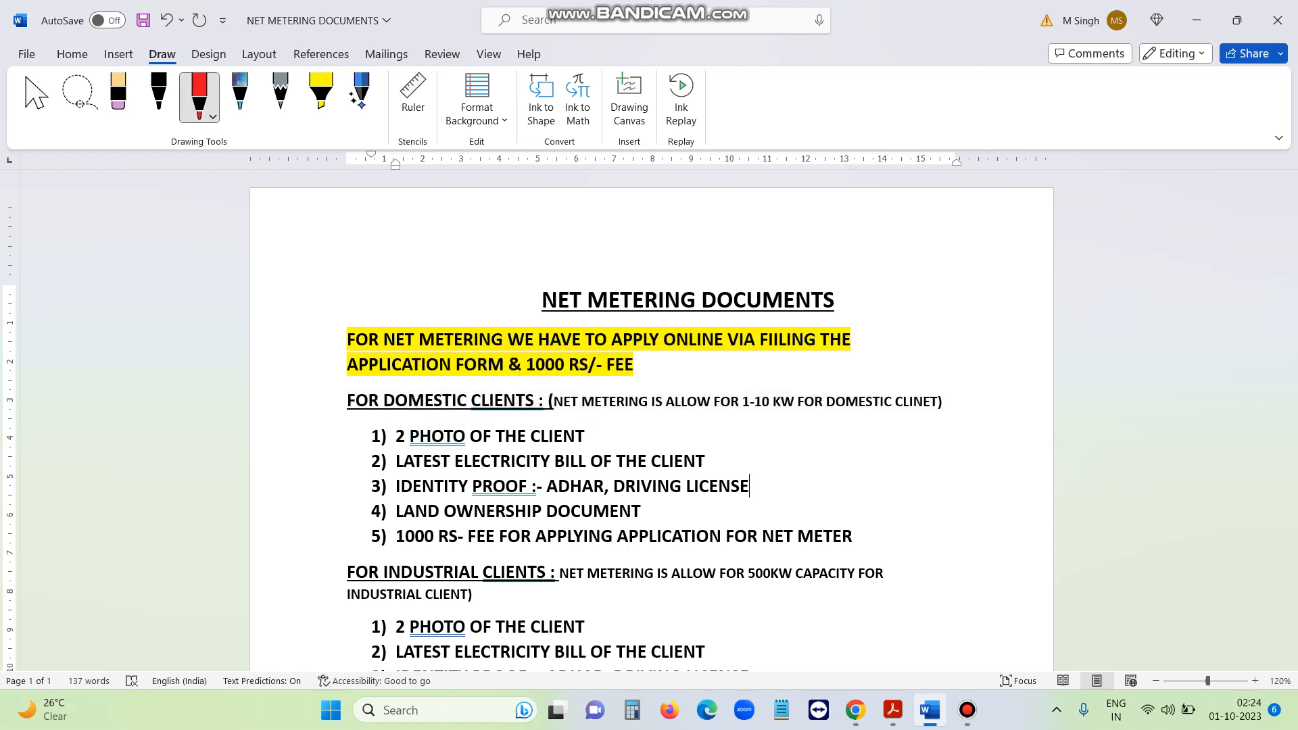
{"action": "left_click", "coordinate": [206, 108]}
{"action": "left_click", "coordinate": [405, 250]}
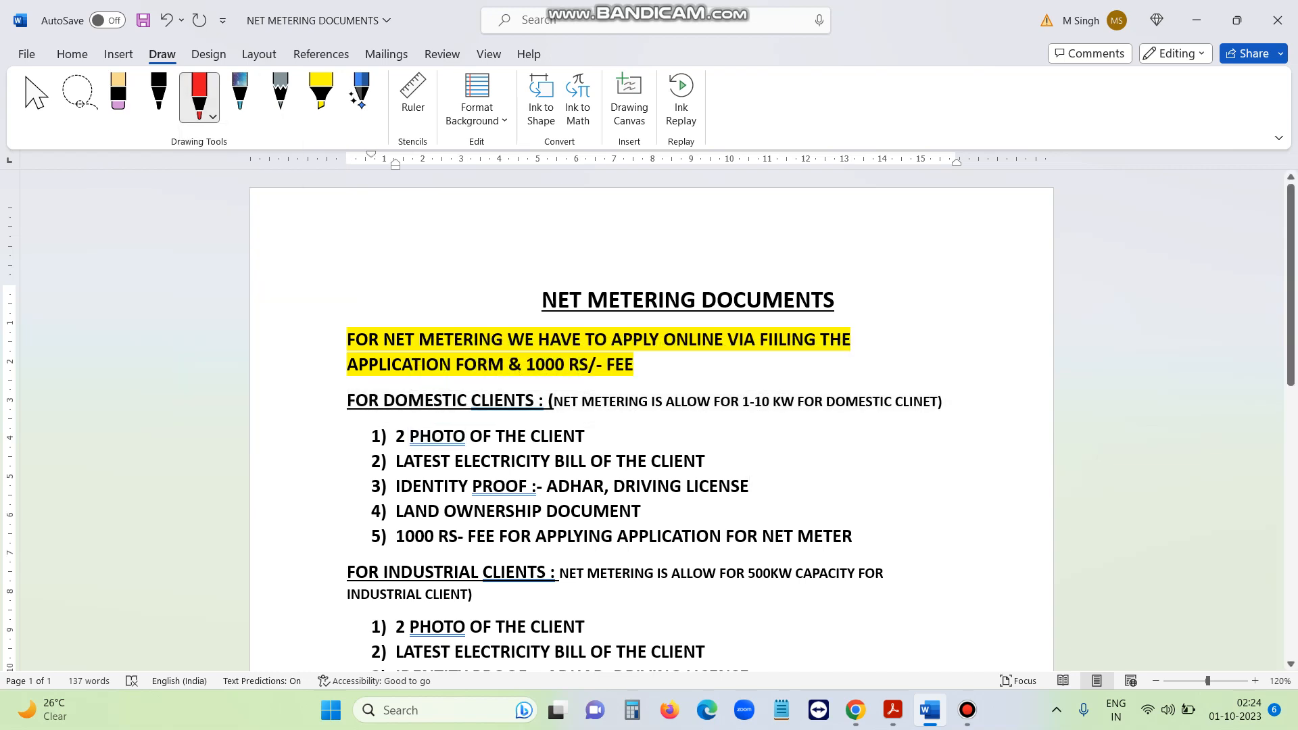
{"action": "left_click", "coordinate": [211, 115]}
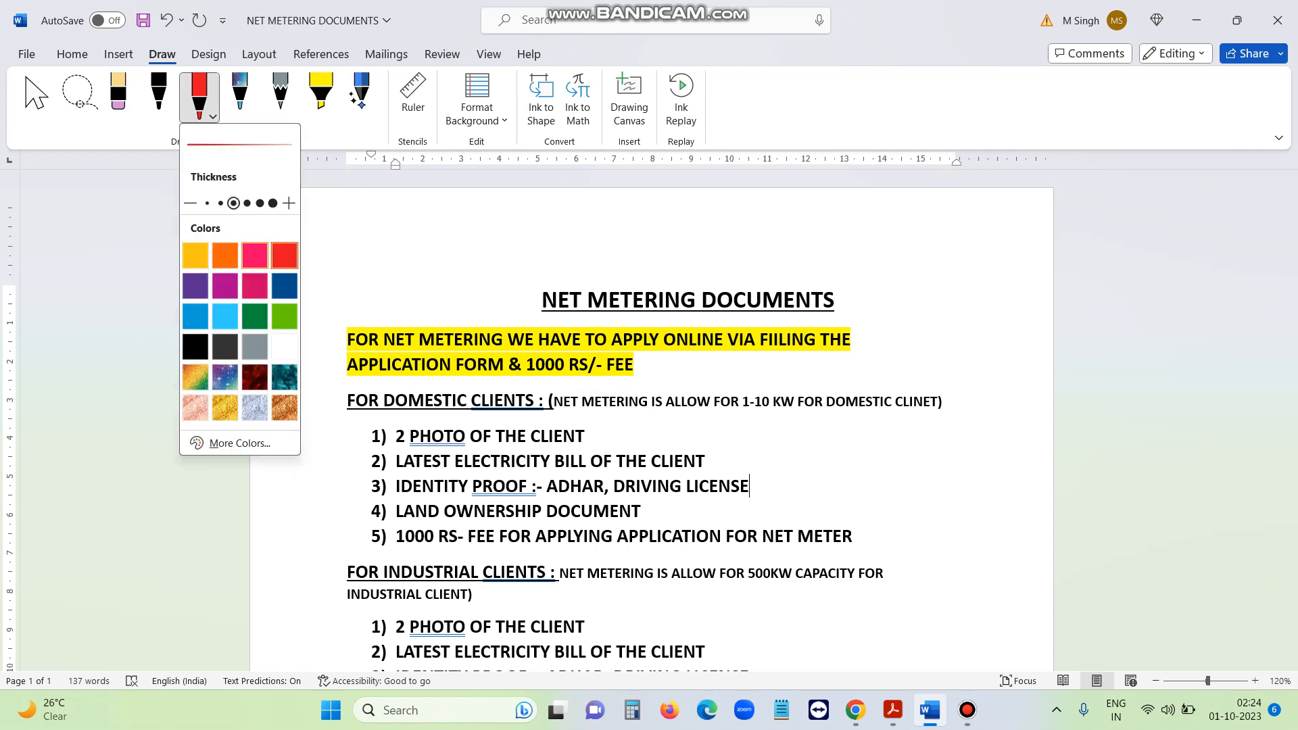
{"action": "left_click", "coordinate": [717, 402]}
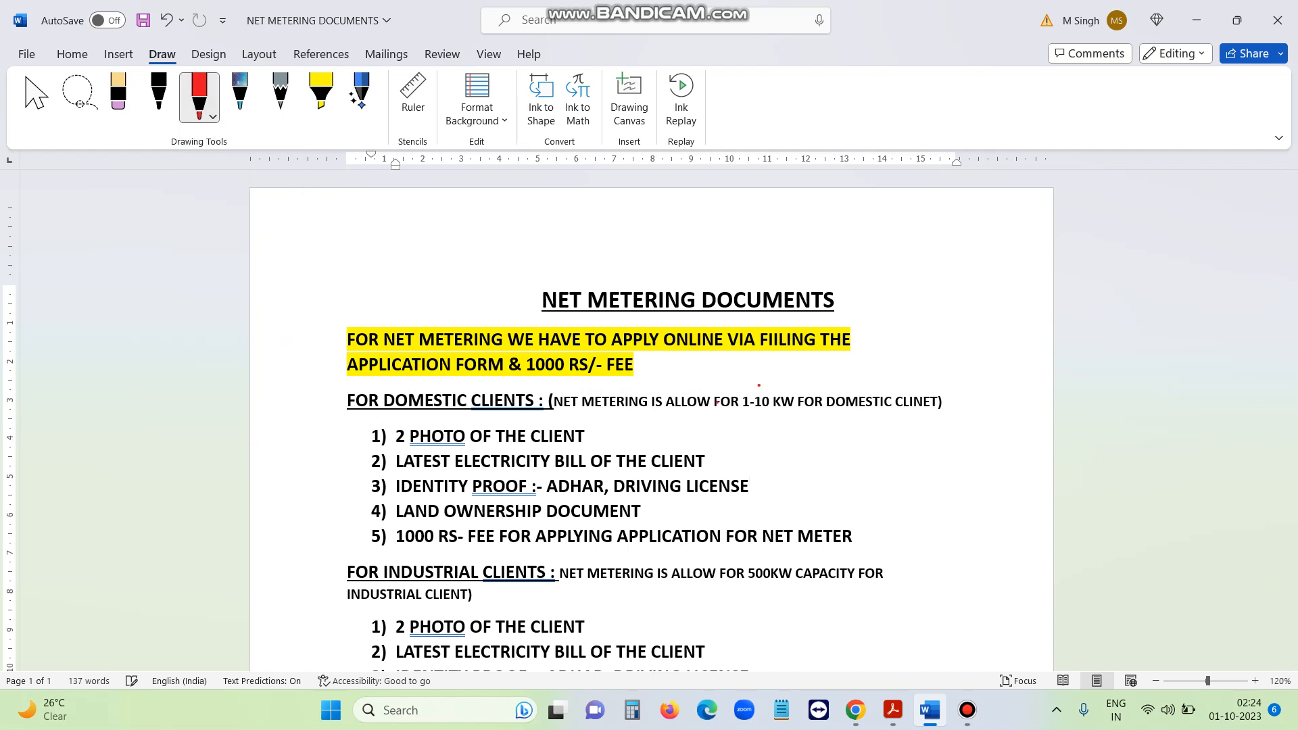
Circle 1-10 KW, tick domestic items 1–4, and underline ADHAR, DRIVING LICENSE and the 1000 RS fee
{"action": "mouse_move", "coordinate": [757, 384]}
{"action": "left_mouse_down"}
{"action": "mouse_move", "coordinate": [735, 412]}
{"action": "mouse_move", "coordinate": [800, 404]}
{"action": "mouse_move", "coordinate": [765, 387]}
{"action": "left_mouse_up"}
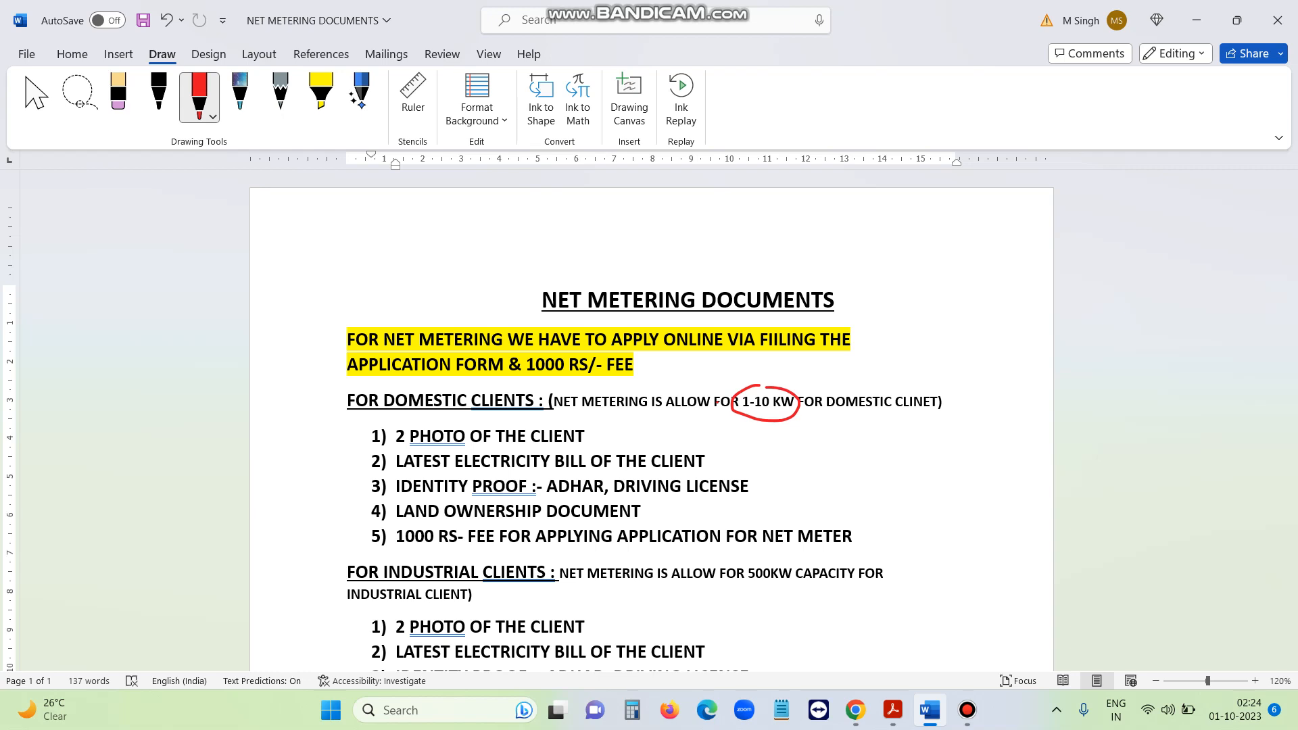
{"action": "left_click_drag", "start_coordinate": [358, 437], "coordinate": [415, 419]}
{"action": "left_click_drag", "start_coordinate": [355, 467], "coordinate": [413, 462]}
{"action": "left_click_drag", "start_coordinate": [367, 498], "coordinate": [424, 484]}
{"action": "left_click_drag", "start_coordinate": [533, 494], "coordinate": [735, 502]}
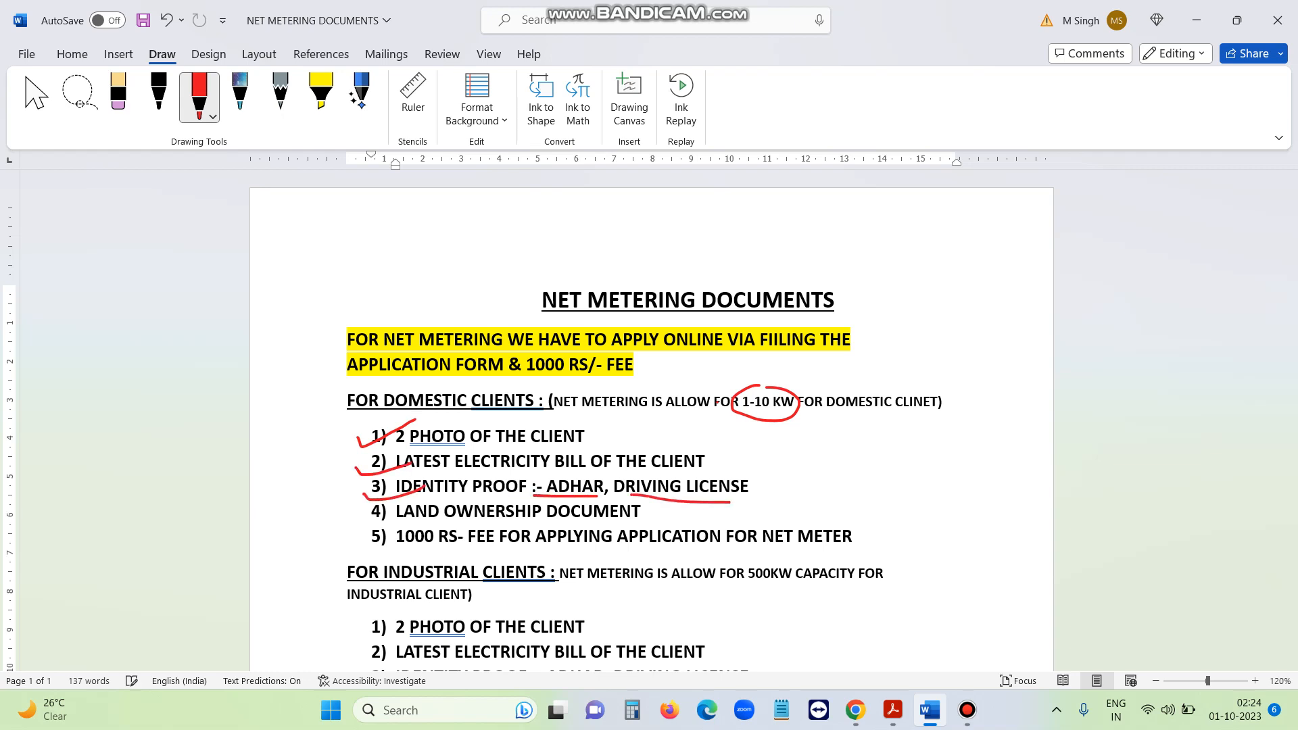
{"action": "mouse_move", "coordinate": [360, 518]}
{"action": "left_mouse_down"}
{"action": "mouse_move", "coordinate": [385, 524]}
{"action": "mouse_move", "coordinate": [425, 504]}
{"action": "left_mouse_up"}
{"action": "left_click_drag", "start_coordinate": [398, 546], "coordinate": [729, 554]}
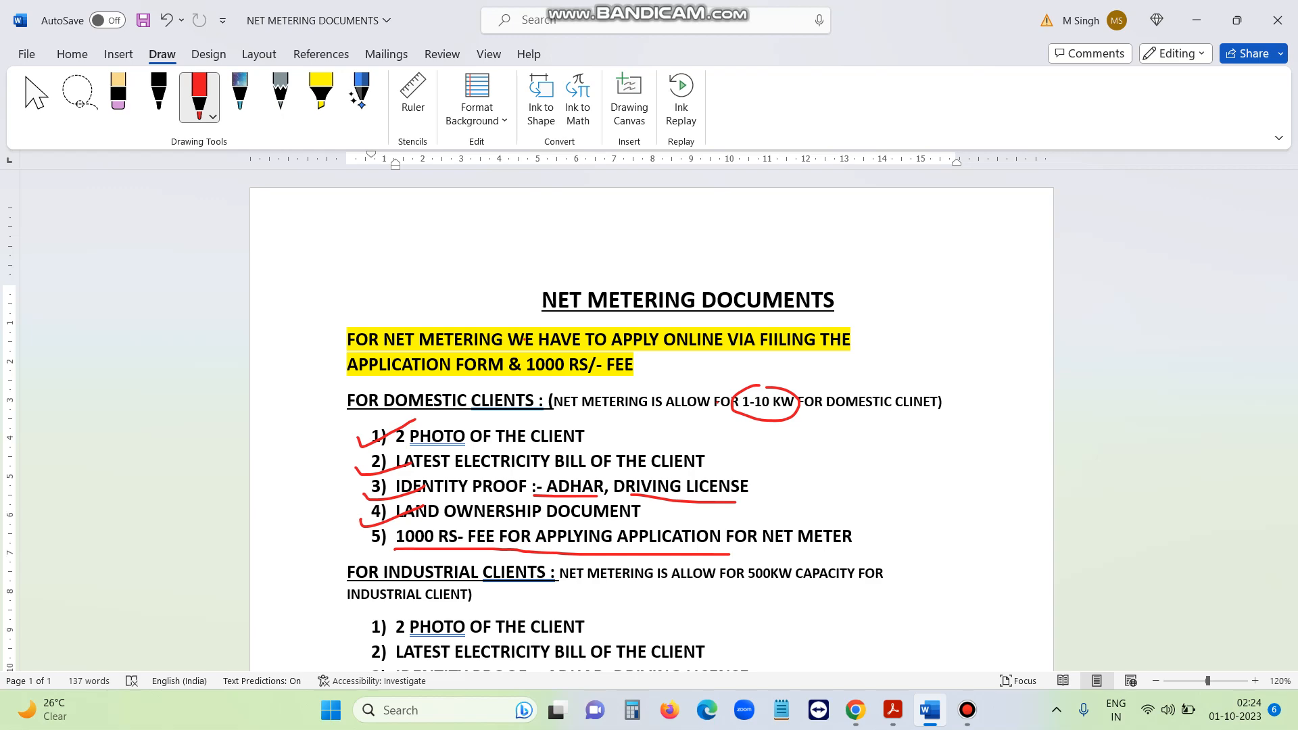
Scroll to the industrial section, take the red pen again, circle 500KW and tick the photo and bill items
{"action": "key", "text": "Escape"}
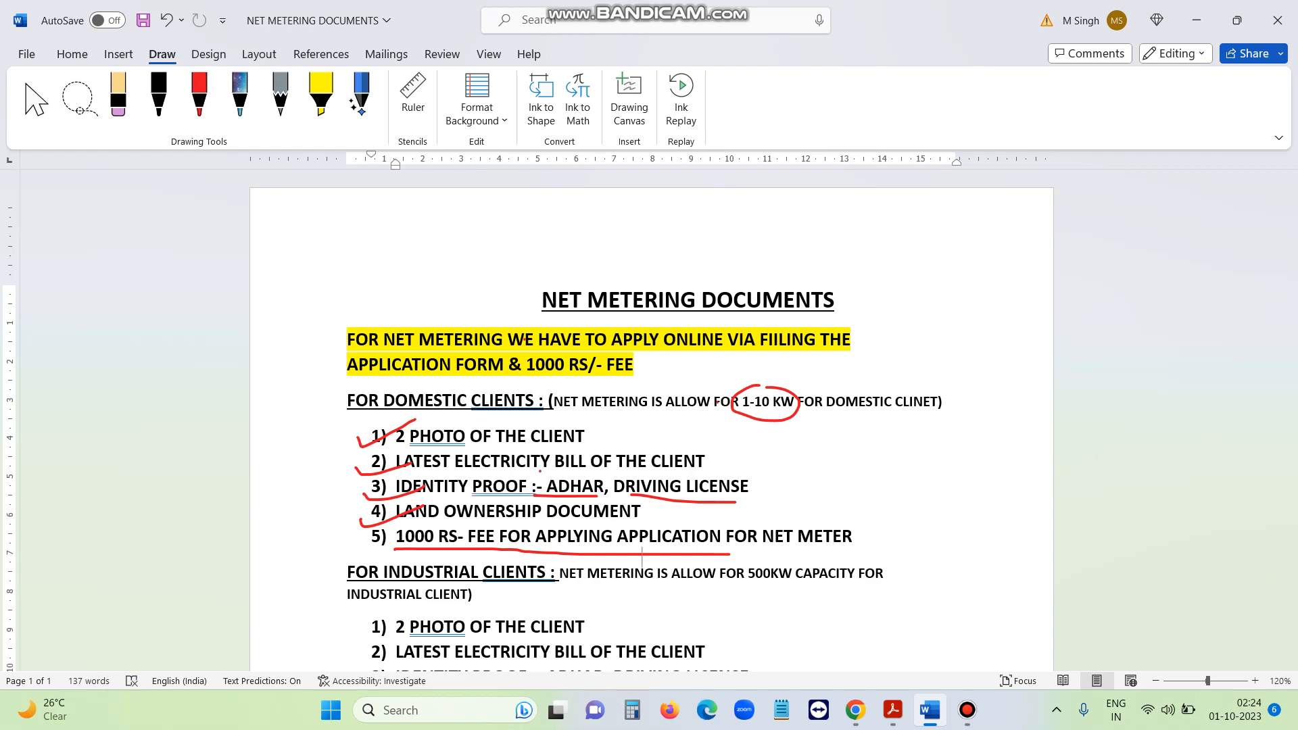
{"action": "scroll", "coordinate": [651, 423], "scroll_direction": "down", "scroll_amount": 3}
{"action": "key", "text": "Down"}
{"action": "key", "text": "Down"}
{"action": "key", "text": "Down"}
{"action": "key", "text": "Down"}
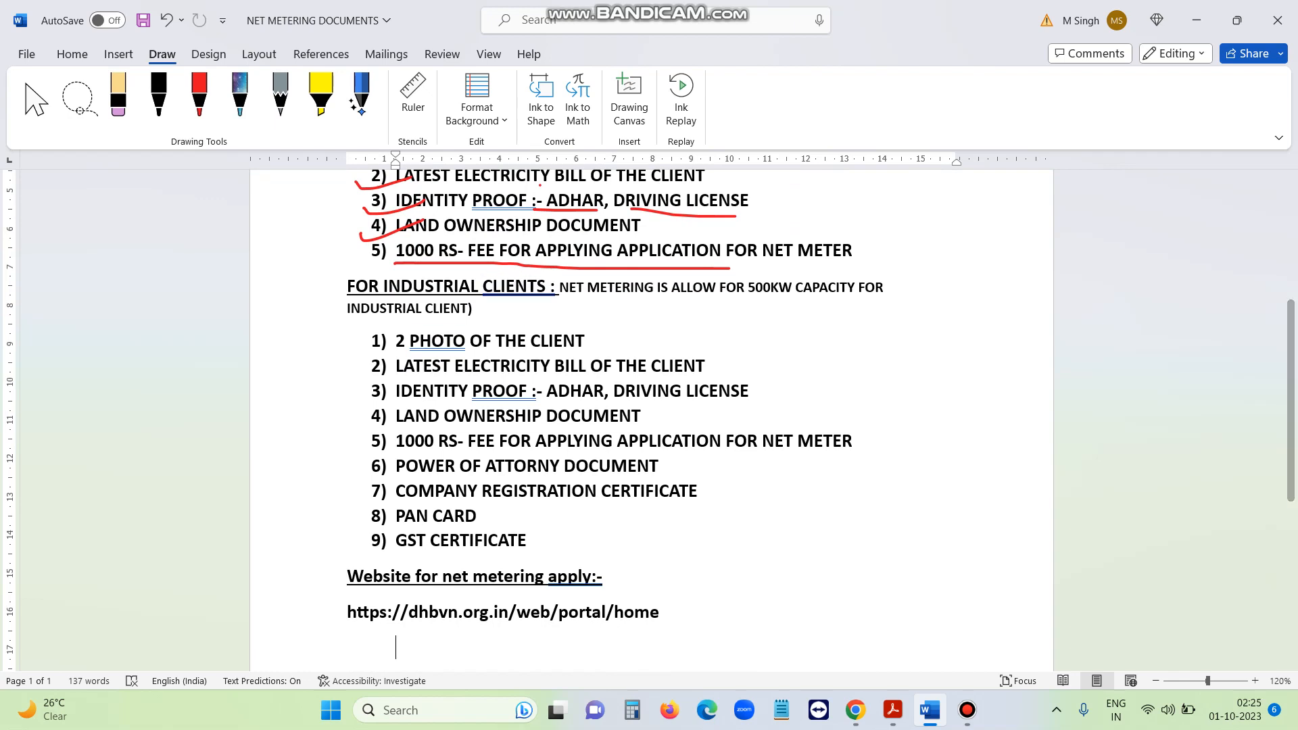
{"action": "left_click", "coordinate": [200, 98]}
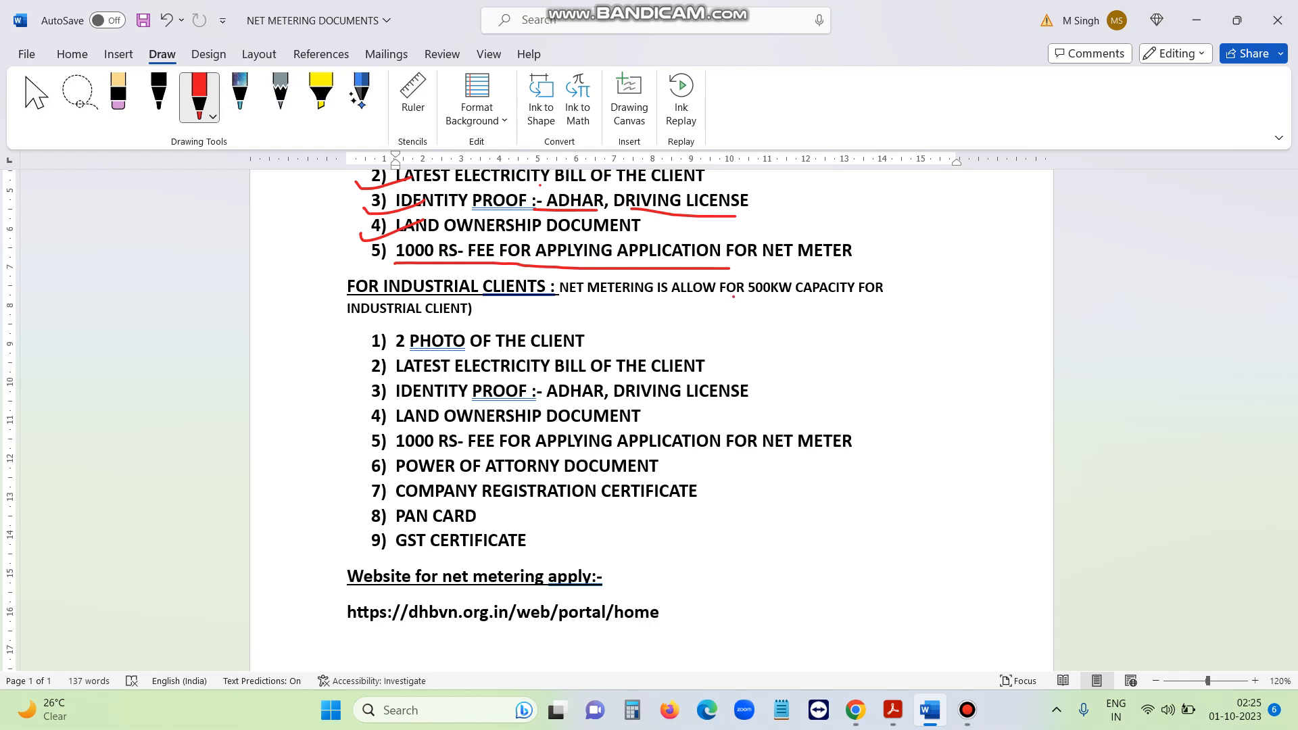
{"action": "mouse_move", "coordinate": [733, 296]}
{"action": "left_mouse_down"}
{"action": "mouse_move", "coordinate": [791, 265]}
{"action": "mouse_move", "coordinate": [734, 295]}
{"action": "left_mouse_up"}
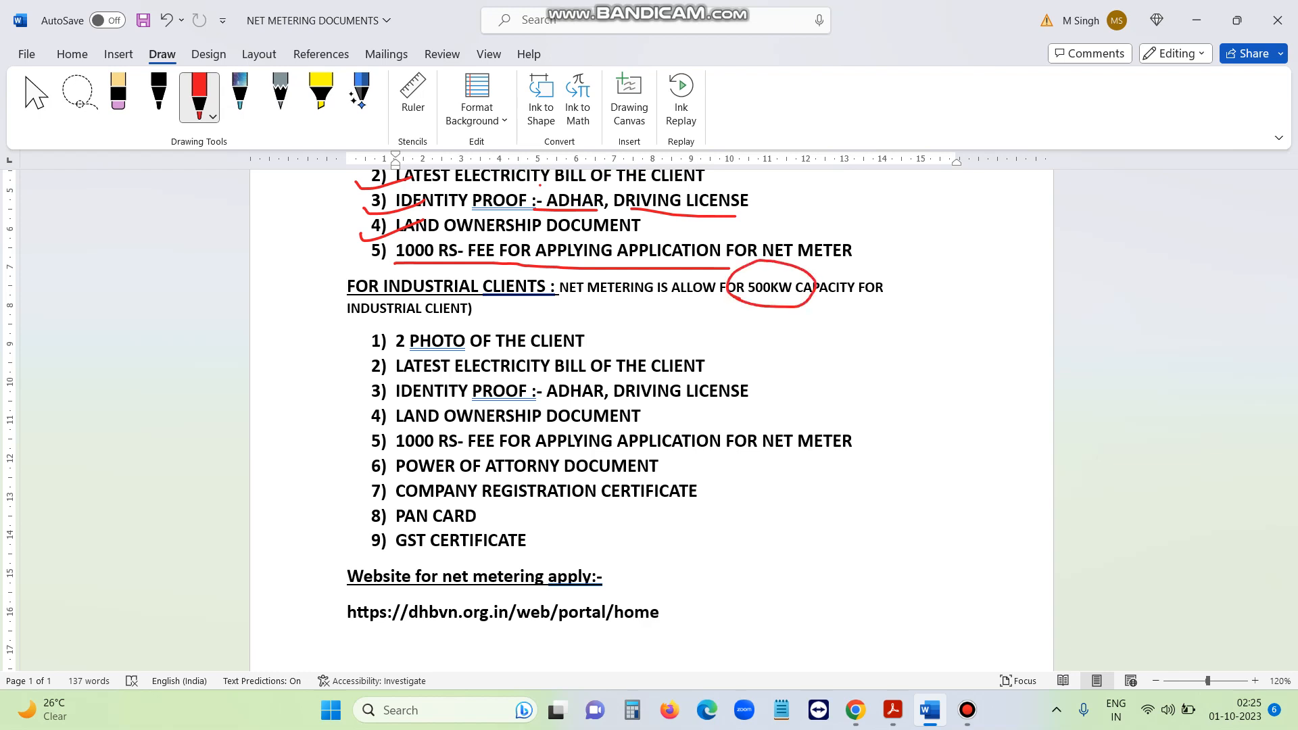
{"action": "left_click_drag", "start_coordinate": [365, 352], "coordinate": [432, 324]}
{"action": "mouse_move", "coordinate": [368, 363]}
{"action": "left_mouse_down"}
{"action": "mouse_move", "coordinate": [371, 383]}
{"action": "mouse_move", "coordinate": [444, 354]}
{"action": "left_mouse_up"}
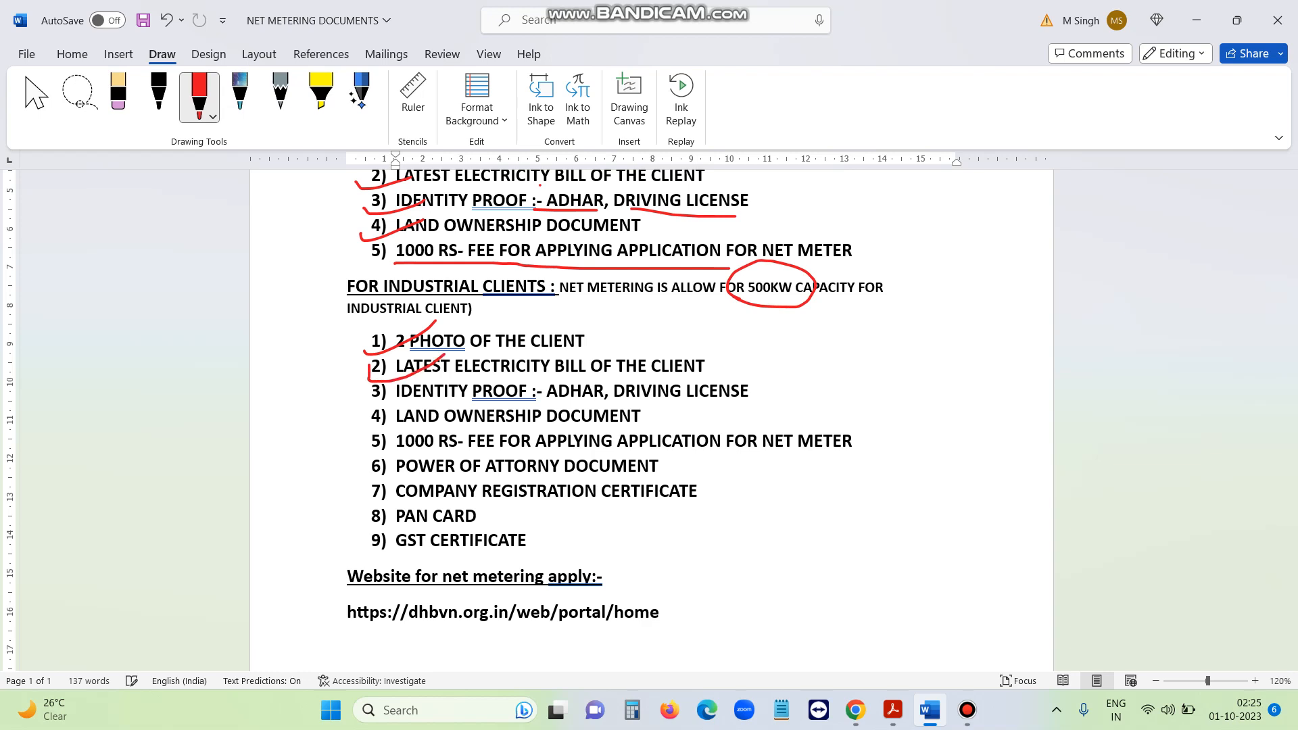
Mark industrial items 3–9, including ADHAR, the 1000 RS fee, PAN CARD and GST CERTIFICATE, and start a side note
{"action": "left_click_drag", "start_coordinate": [369, 397], "coordinate": [439, 399]}
{"action": "left_click_drag", "start_coordinate": [553, 411], "coordinate": [750, 408]}
{"action": "left_click_drag", "start_coordinate": [358, 426], "coordinate": [624, 425]}
{"action": "left_click_drag", "start_coordinate": [349, 444], "coordinate": [777, 457]}
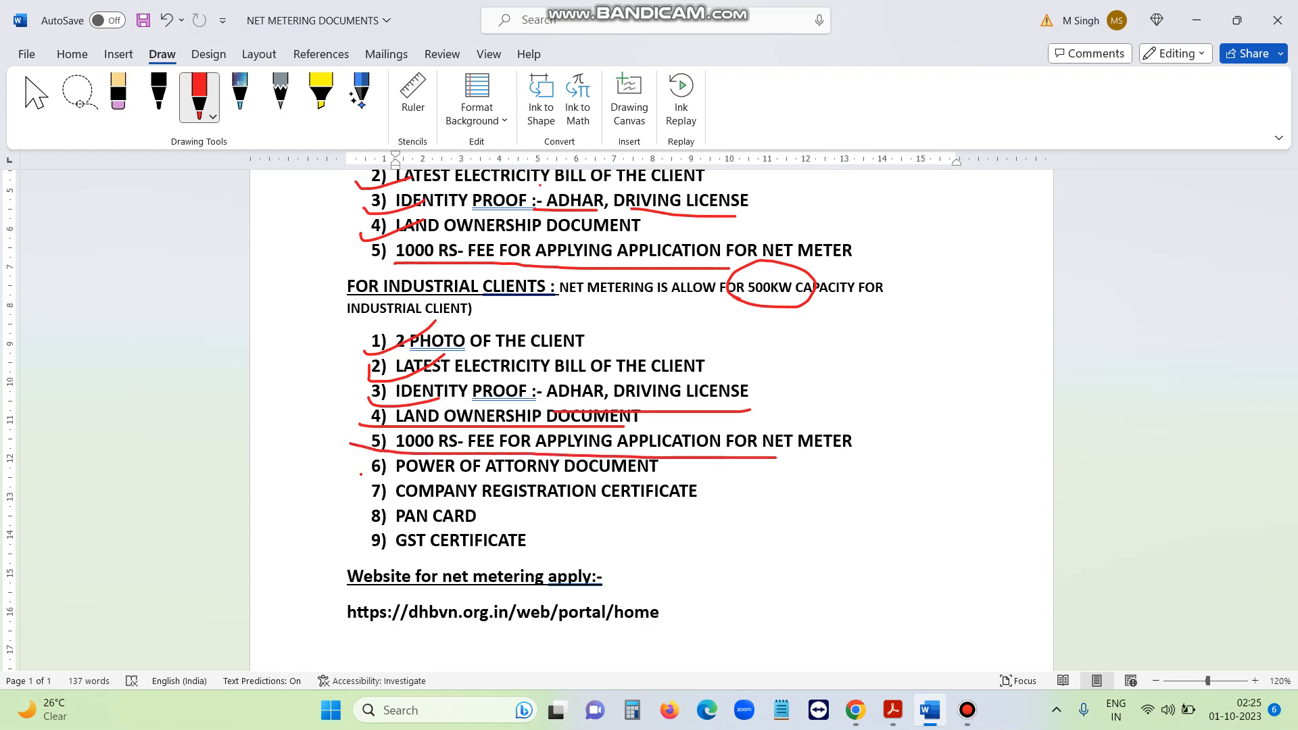
{"action": "mouse_move", "coordinate": [360, 477]}
{"action": "left_mouse_down"}
{"action": "mouse_move", "coordinate": [424, 467]}
{"action": "mouse_move", "coordinate": [639, 478]}
{"action": "left_mouse_up"}
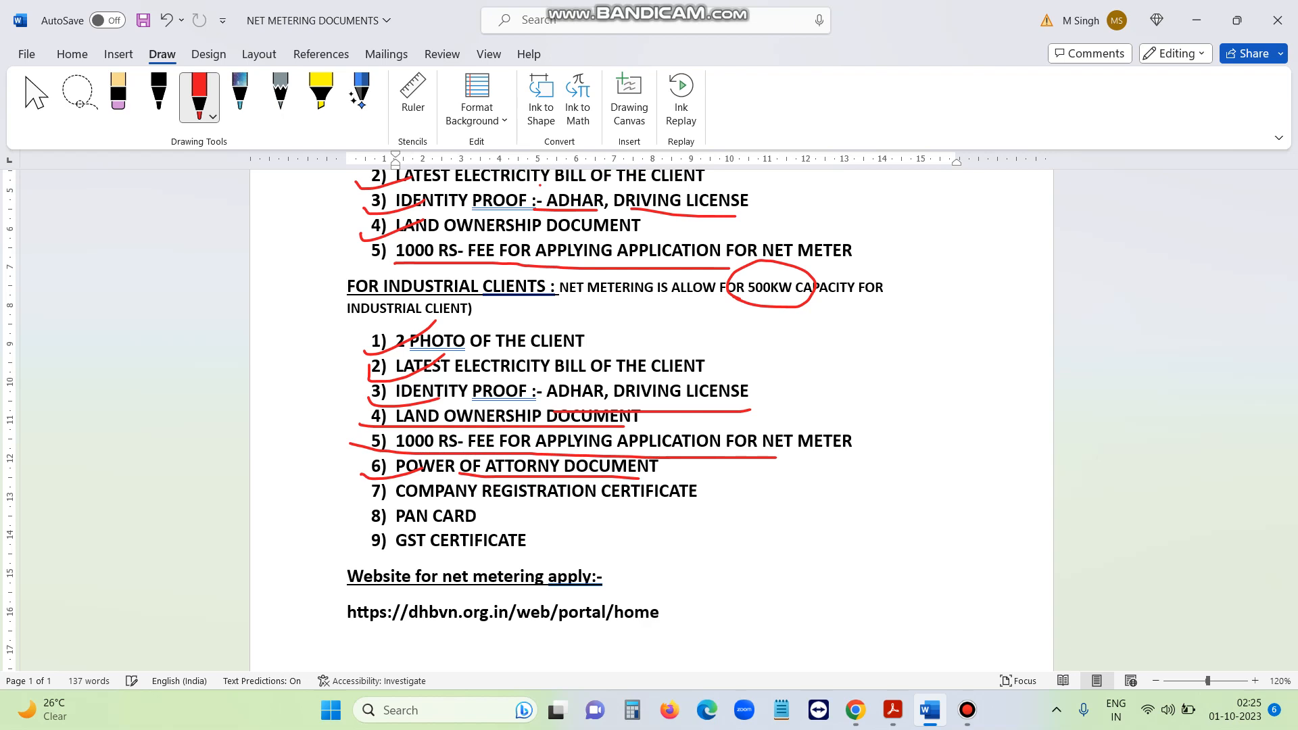
{"action": "left_click_drag", "start_coordinate": [400, 506], "coordinate": [695, 501]}
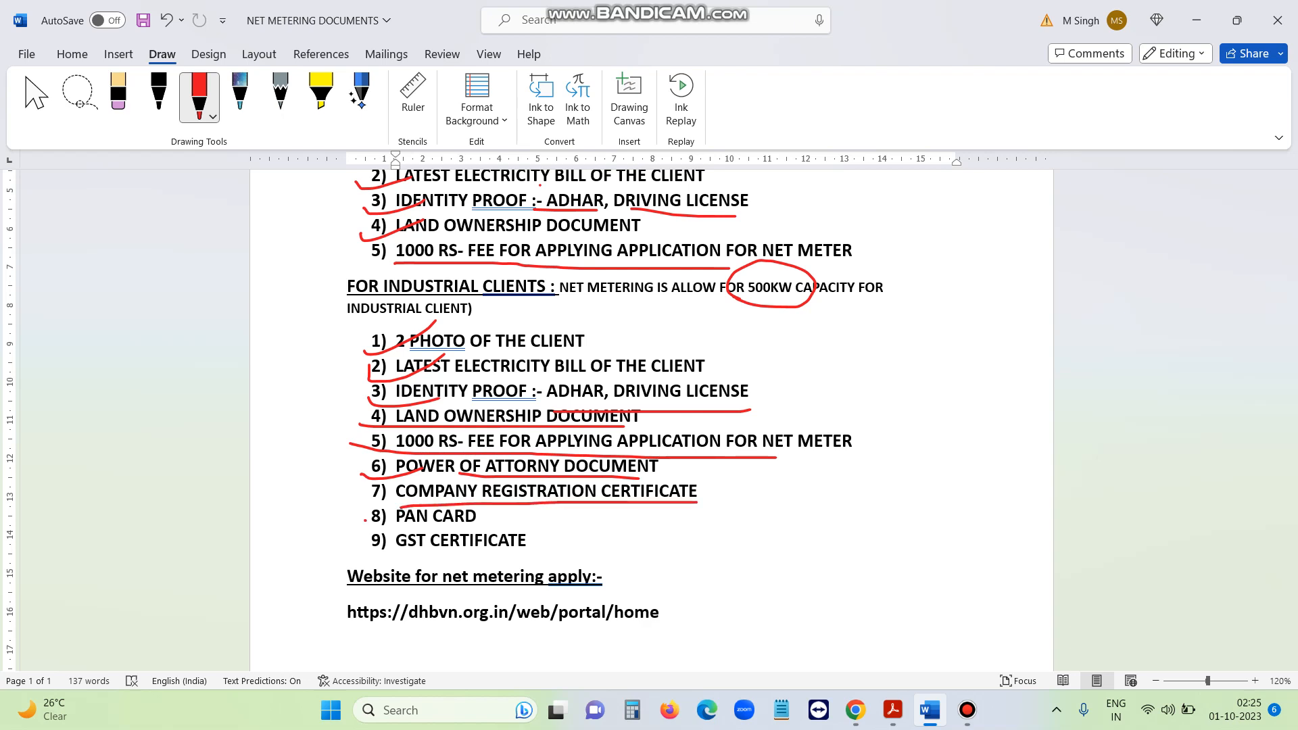
{"action": "left_click_drag", "start_coordinate": [365, 520], "coordinate": [492, 523]}
{"action": "left_click_drag", "start_coordinate": [403, 553], "coordinate": [538, 552]}
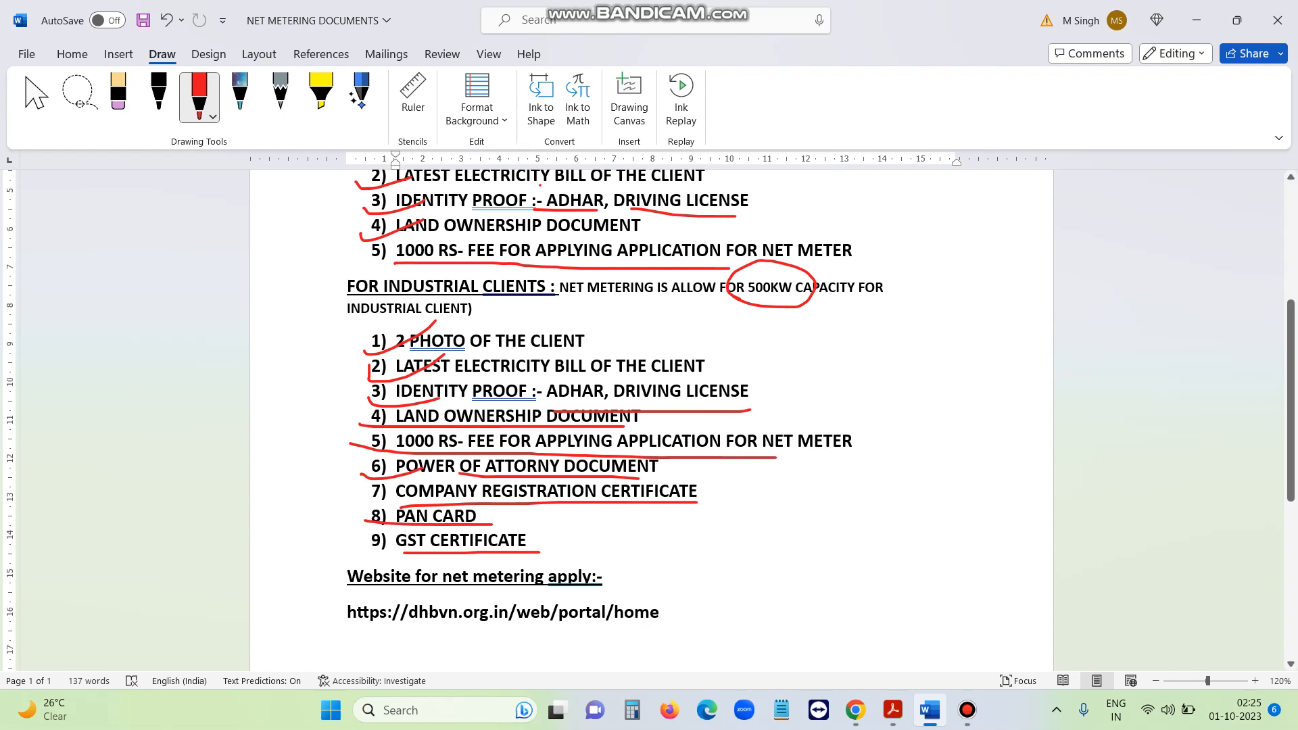
{"action": "mouse_move", "coordinate": [751, 563]}
{"action": "left_mouse_down"}
{"action": "mouse_move", "coordinate": [752, 534]}
{"action": "mouse_move", "coordinate": [784, 564]}
{"action": "mouse_move", "coordinate": [803, 556]}
{"action": "mouse_move", "coordinate": [811, 576]}
{"action": "mouse_move", "coordinate": [837, 544]}
{"action": "mouse_move", "coordinate": [857, 623]}
{"action": "mouse_move", "coordinate": [913, 541]}
{"action": "mouse_move", "coordinate": [960, 549]}
{"action": "left_mouse_up"}
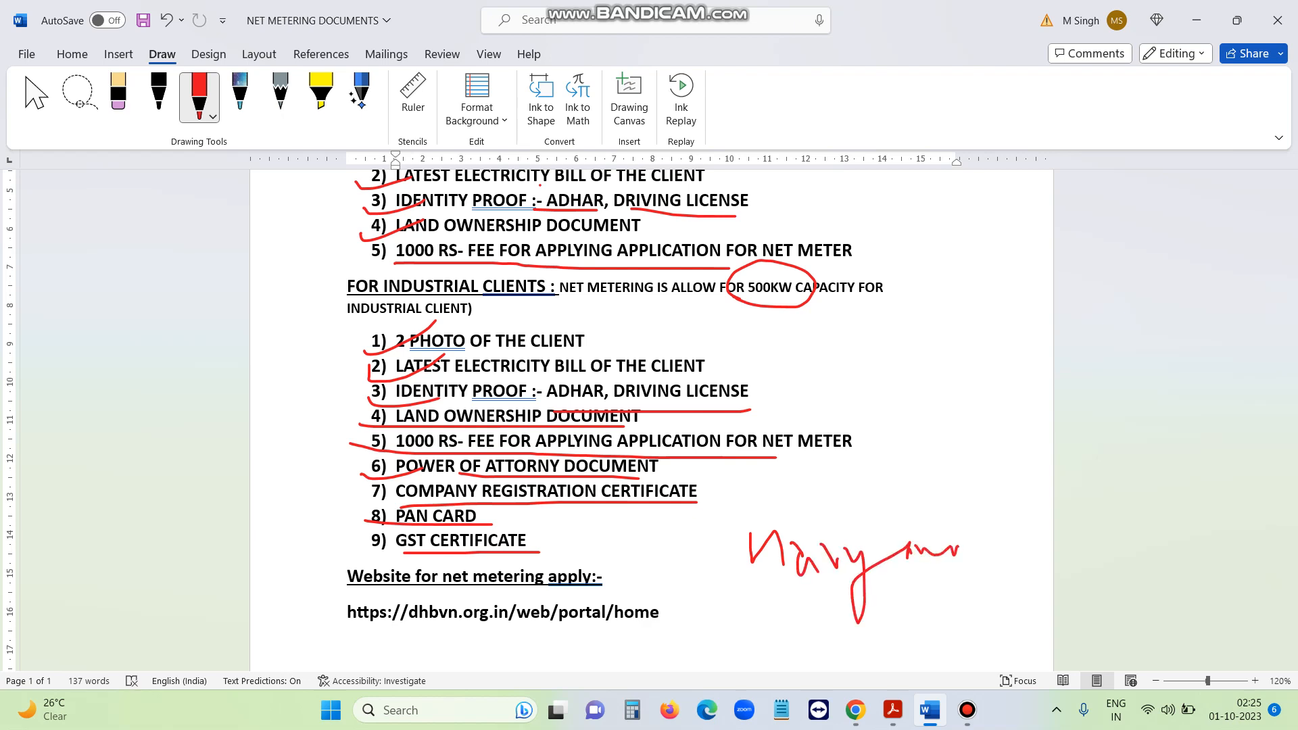
Finish the note, underline the net-metering website heading and dhbvn URL, and handwrite a DISCOM label
{"action": "mouse_move", "coordinate": [703, 510]}
{"action": "left_mouse_down"}
{"action": "mouse_move", "coordinate": [736, 488]}
{"action": "mouse_move", "coordinate": [974, 556]}
{"action": "mouse_move", "coordinate": [725, 520]}
{"action": "left_mouse_up"}
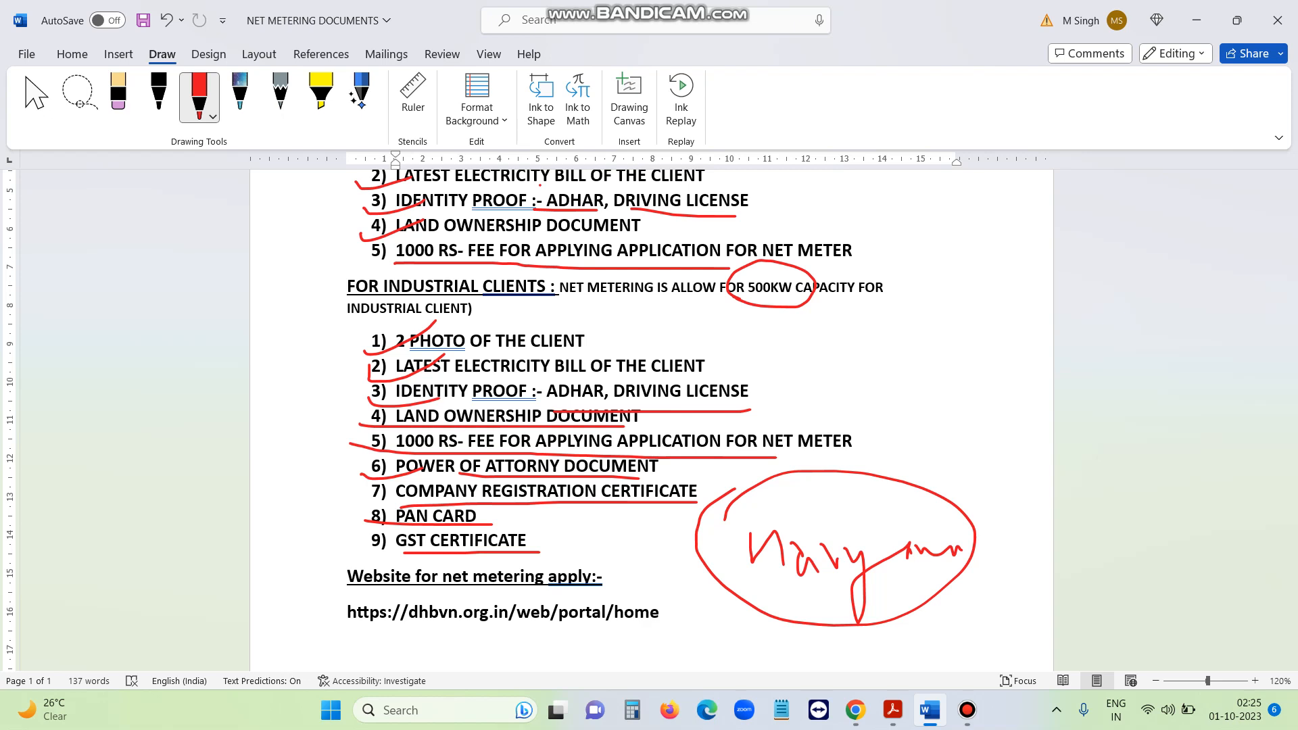
{"action": "left_click_drag", "start_coordinate": [331, 570], "coordinate": [432, 551]}
{"action": "mouse_move", "coordinate": [343, 629]}
{"action": "left_mouse_down"}
{"action": "mouse_move", "coordinate": [540, 646]}
{"action": "mouse_move", "coordinate": [654, 636]}
{"action": "left_mouse_up"}
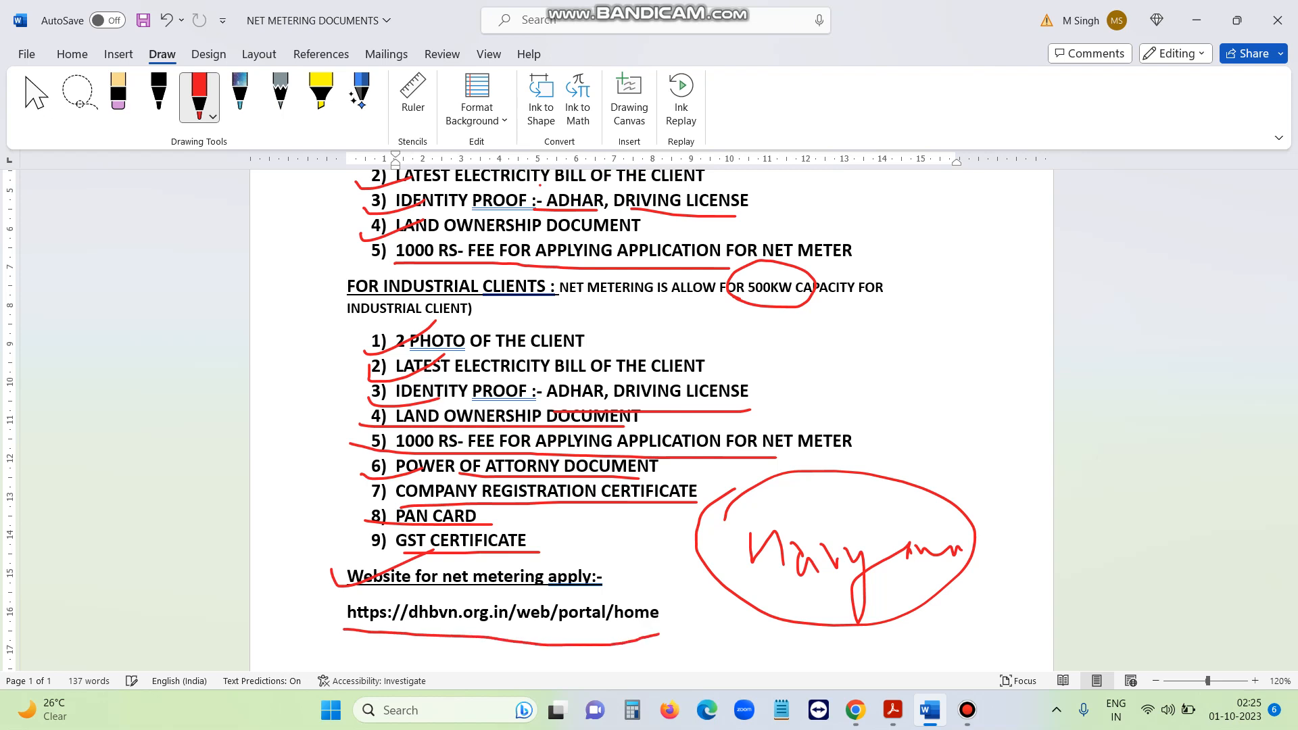
{"action": "mouse_move", "coordinate": [714, 634]}
{"action": "left_mouse_down"}
{"action": "mouse_move", "coordinate": [729, 653]}
{"action": "mouse_move", "coordinate": [764, 640]}
{"action": "mouse_move", "coordinate": [763, 650]}
{"action": "mouse_move", "coordinate": [844, 657]}
{"action": "mouse_move", "coordinate": [868, 638]}
{"action": "left_mouse_up"}
{"action": "mouse_move", "coordinate": [872, 637]}
{"action": "left_mouse_down"}
{"action": "mouse_move", "coordinate": [924, 641]}
{"action": "mouse_move", "coordinate": [978, 594]}
{"action": "mouse_move", "coordinate": [990, 635]}
{"action": "mouse_move", "coordinate": [1004, 592]}
{"action": "mouse_move", "coordinate": [1028, 592]}
{"action": "left_mouse_up"}
{"action": "left_click_drag", "start_coordinate": [1029, 563], "coordinate": [1026, 587]}
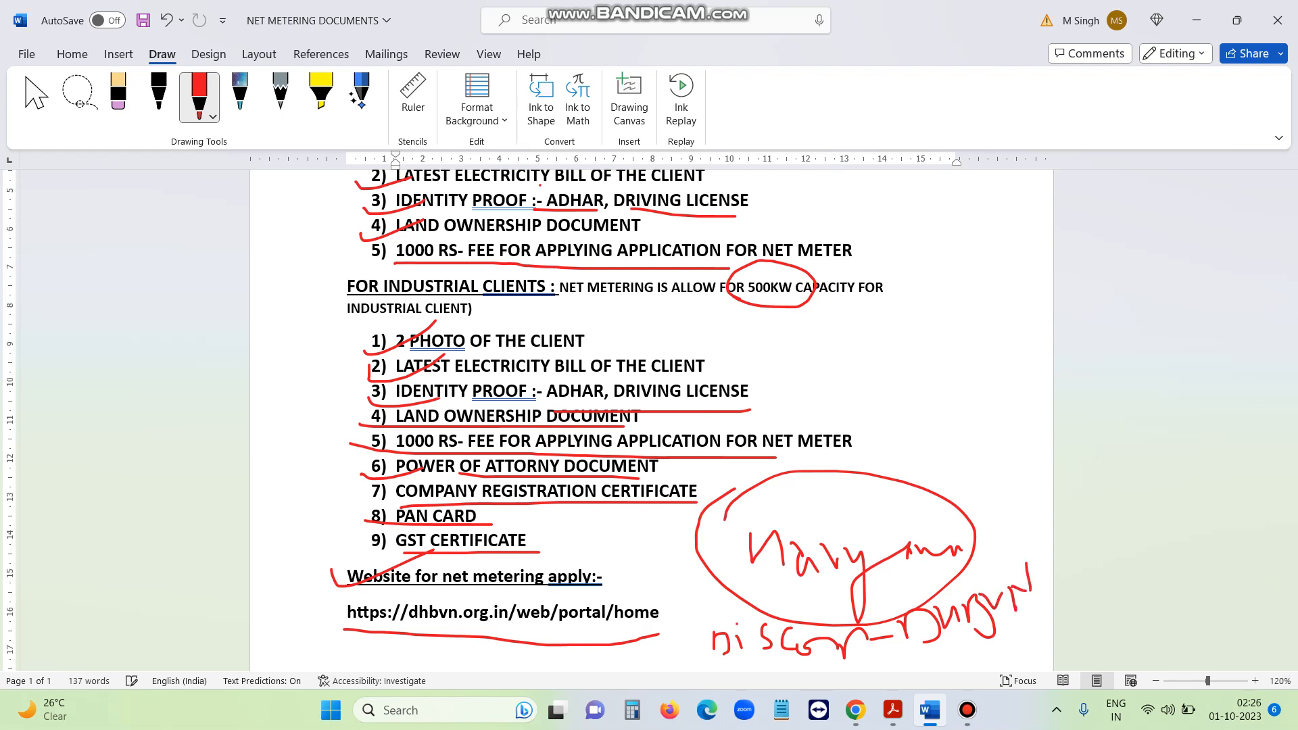
Handwrite UHBVN above the circled note and draw a connecting stroke toward it
{"action": "mouse_move", "coordinate": [885, 420]}
{"action": "left_mouse_down"}
{"action": "mouse_move", "coordinate": [901, 443]}
{"action": "mouse_move", "coordinate": [911, 423]}
{"action": "left_mouse_up"}
{"action": "mouse_move", "coordinate": [923, 414]}
{"action": "left_mouse_down"}
{"action": "mouse_move", "coordinate": [927, 433]}
{"action": "mouse_move", "coordinate": [975, 427]}
{"action": "left_mouse_up"}
{"action": "mouse_move", "coordinate": [983, 401]}
{"action": "left_mouse_down"}
{"action": "mouse_move", "coordinate": [988, 423]}
{"action": "mouse_move", "coordinate": [996, 406]}
{"action": "left_mouse_up"}
{"action": "mouse_move", "coordinate": [1010, 394]}
{"action": "left_mouse_down"}
{"action": "mouse_move", "coordinate": [1010, 416]}
{"action": "mouse_move", "coordinate": [1023, 377]}
{"action": "left_mouse_up"}
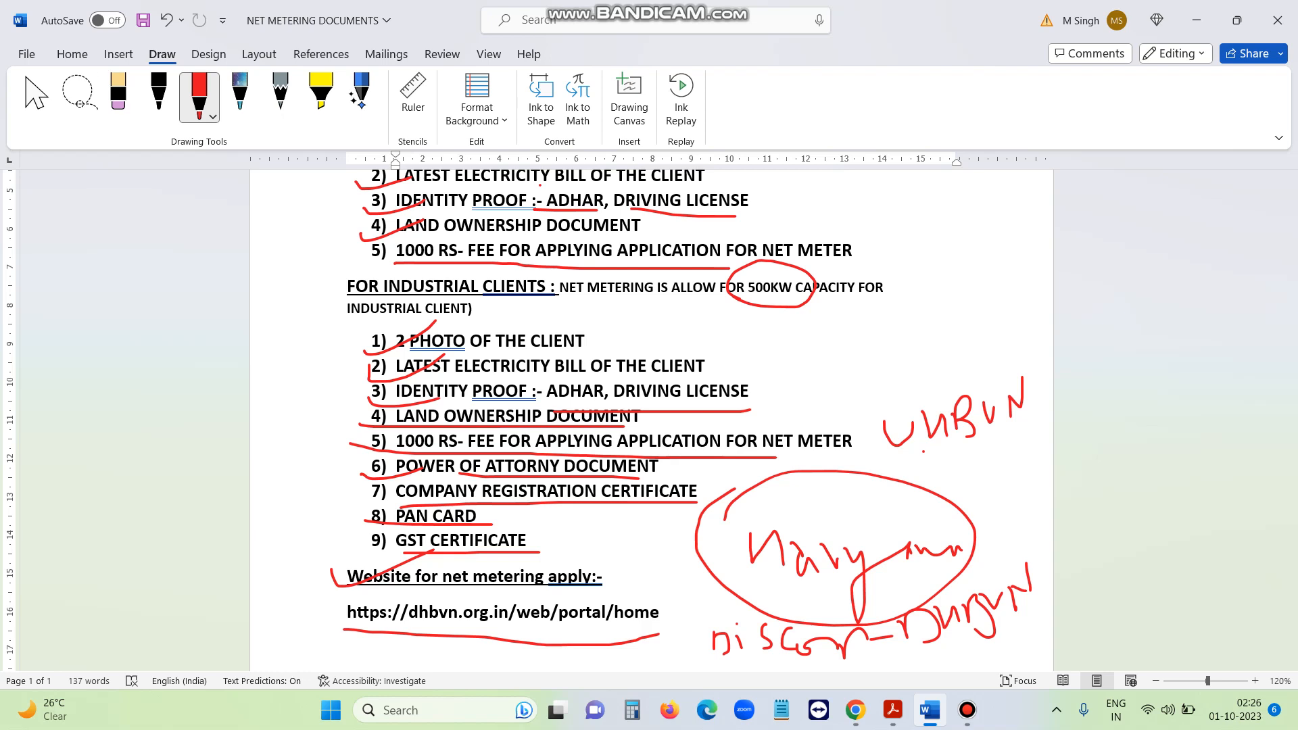
{"action": "mouse_move", "coordinate": [898, 657]}
{"action": "left_mouse_down"}
{"action": "mouse_move", "coordinate": [931, 650]}
{"action": "mouse_move", "coordinate": [999, 529]}
{"action": "left_mouse_up"}
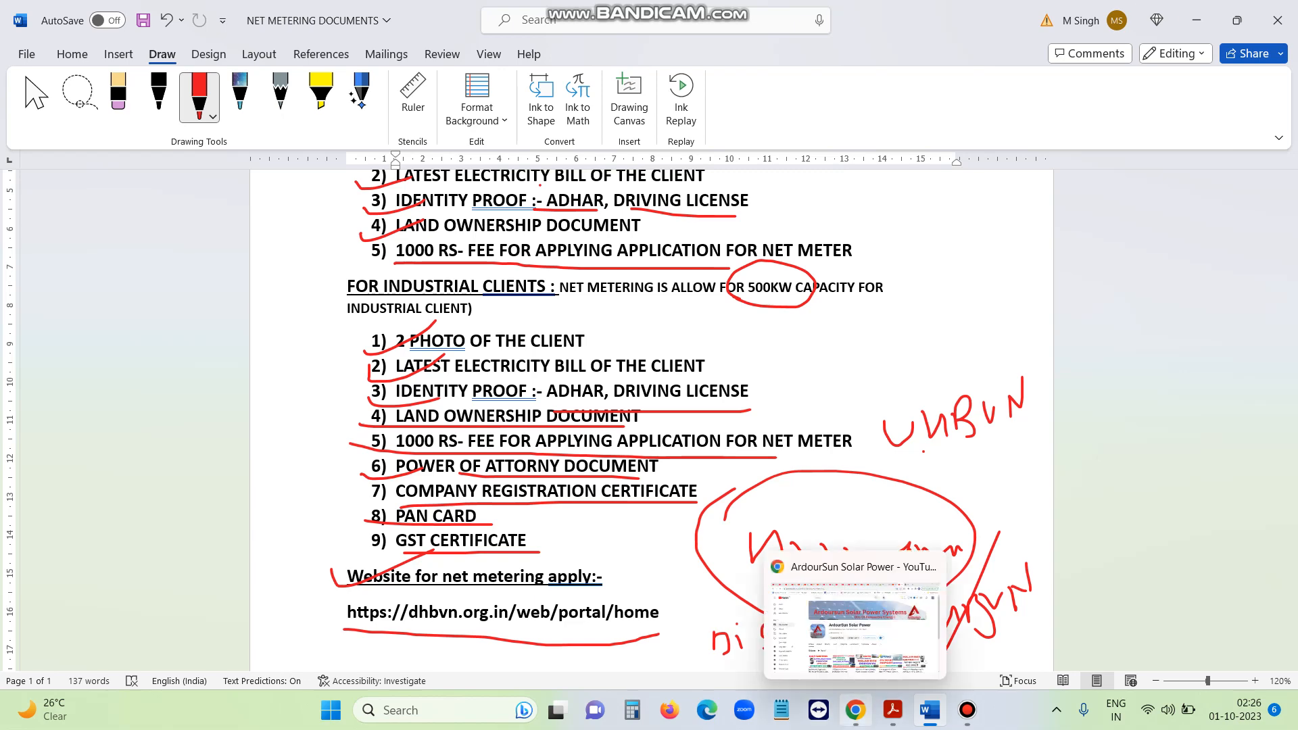
{"action": "left_click", "coordinate": [856, 710]}
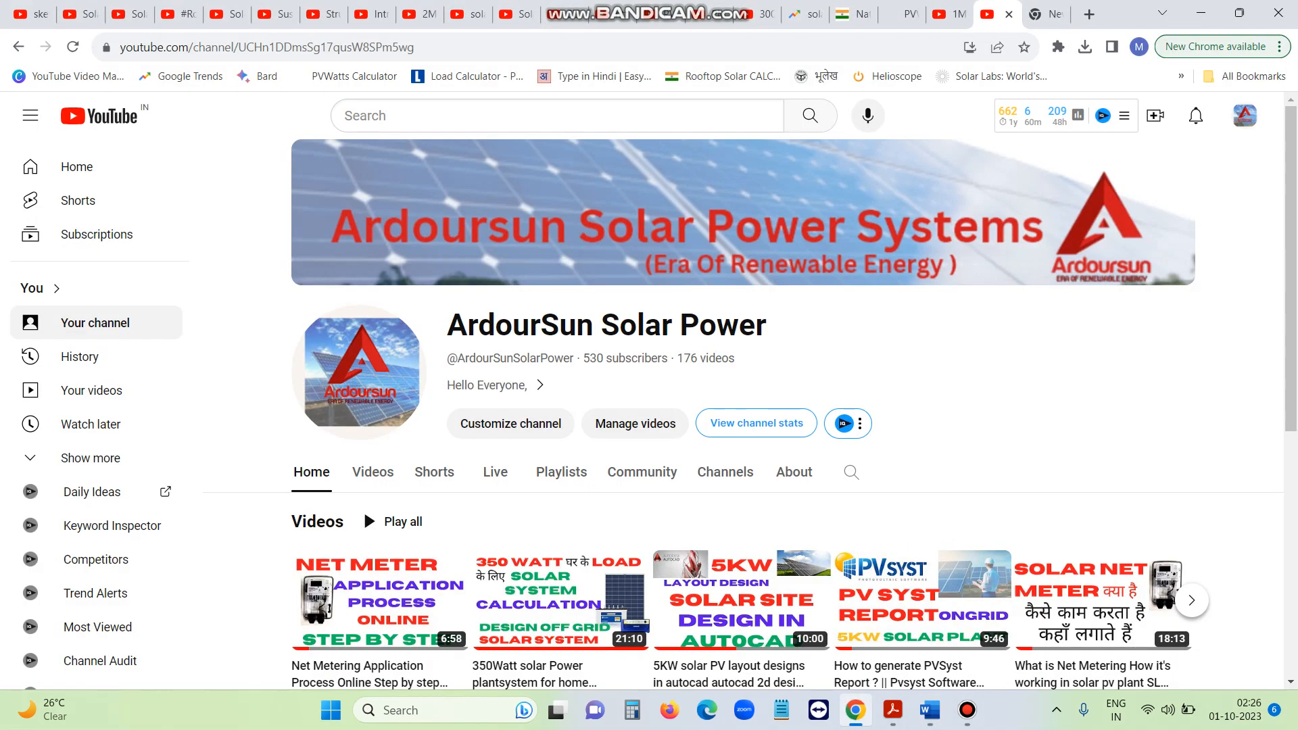
Google 'dhbvn' in the new tab and open the Dakshin Haryana Bijli Vitran Nigam home page
{"action": "key", "text": "ctrl+Tab"}
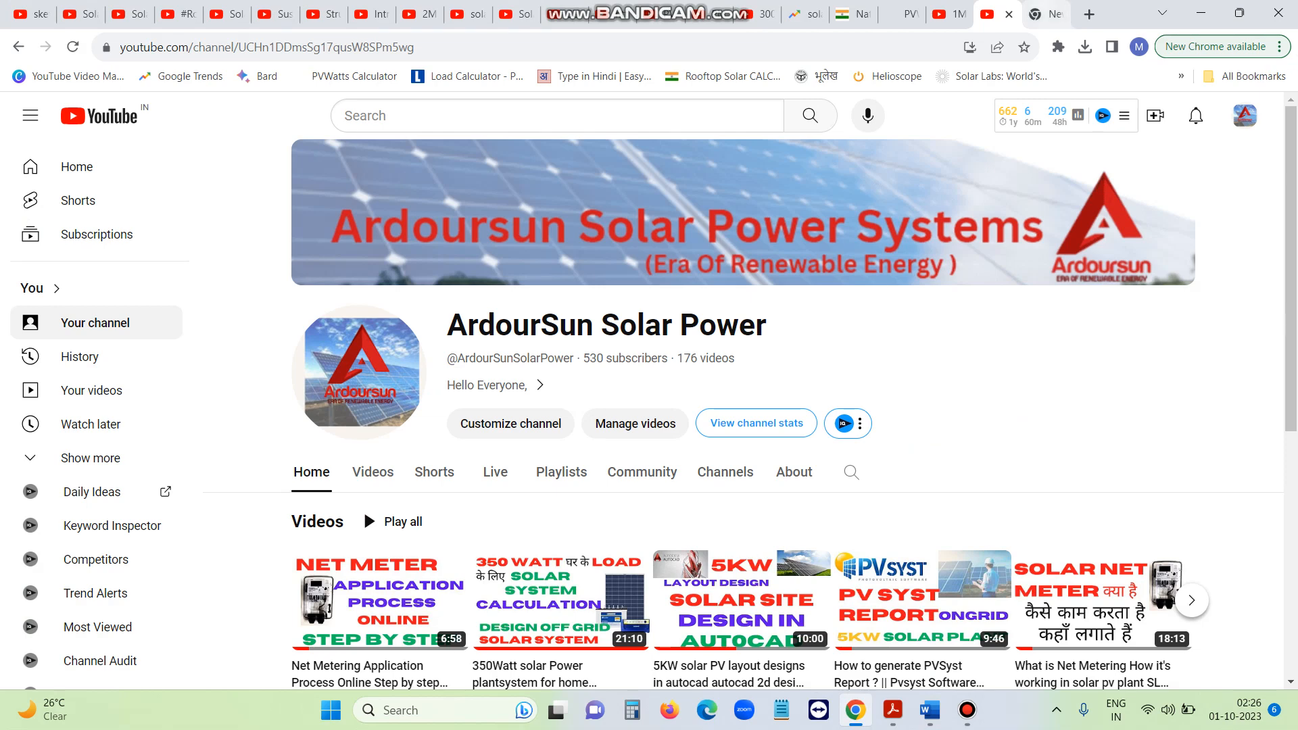
{"action": "left_click", "coordinate": [541, 360]}
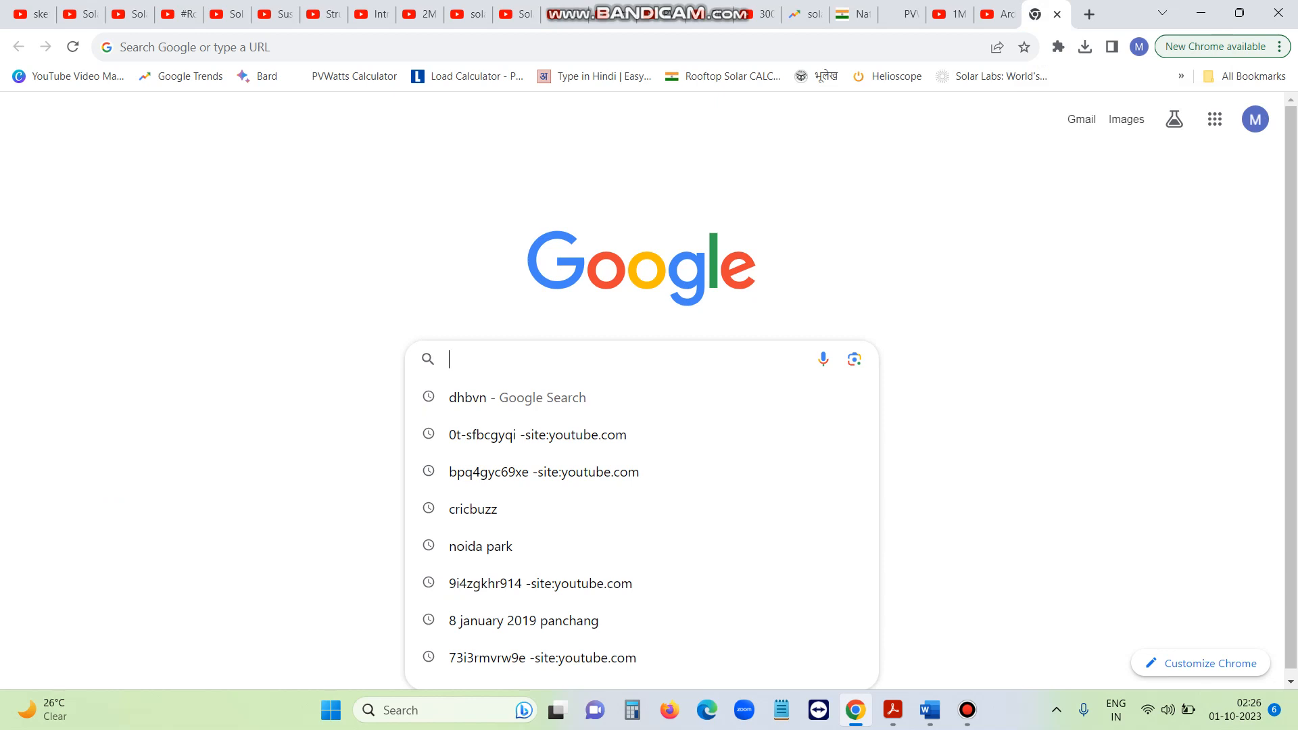
{"action": "type", "text": "dhbvn"}
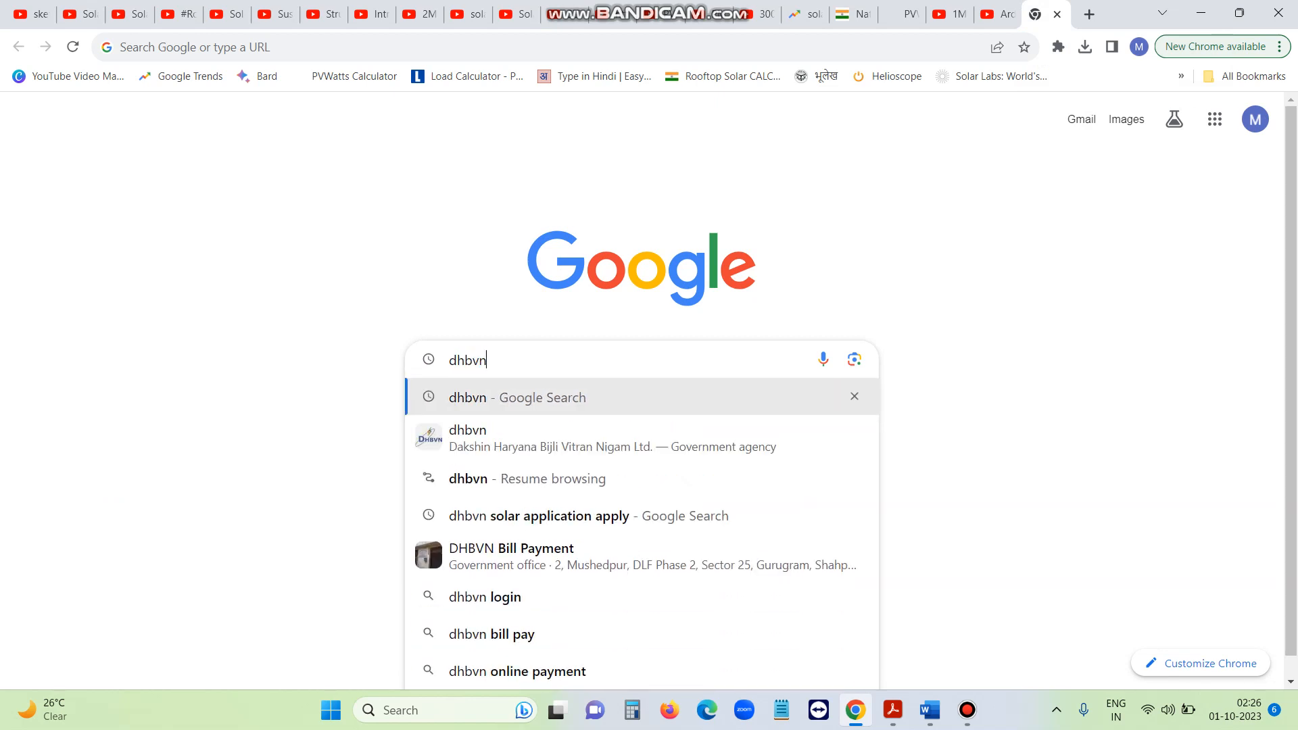
{"action": "key", "text": "Return"}
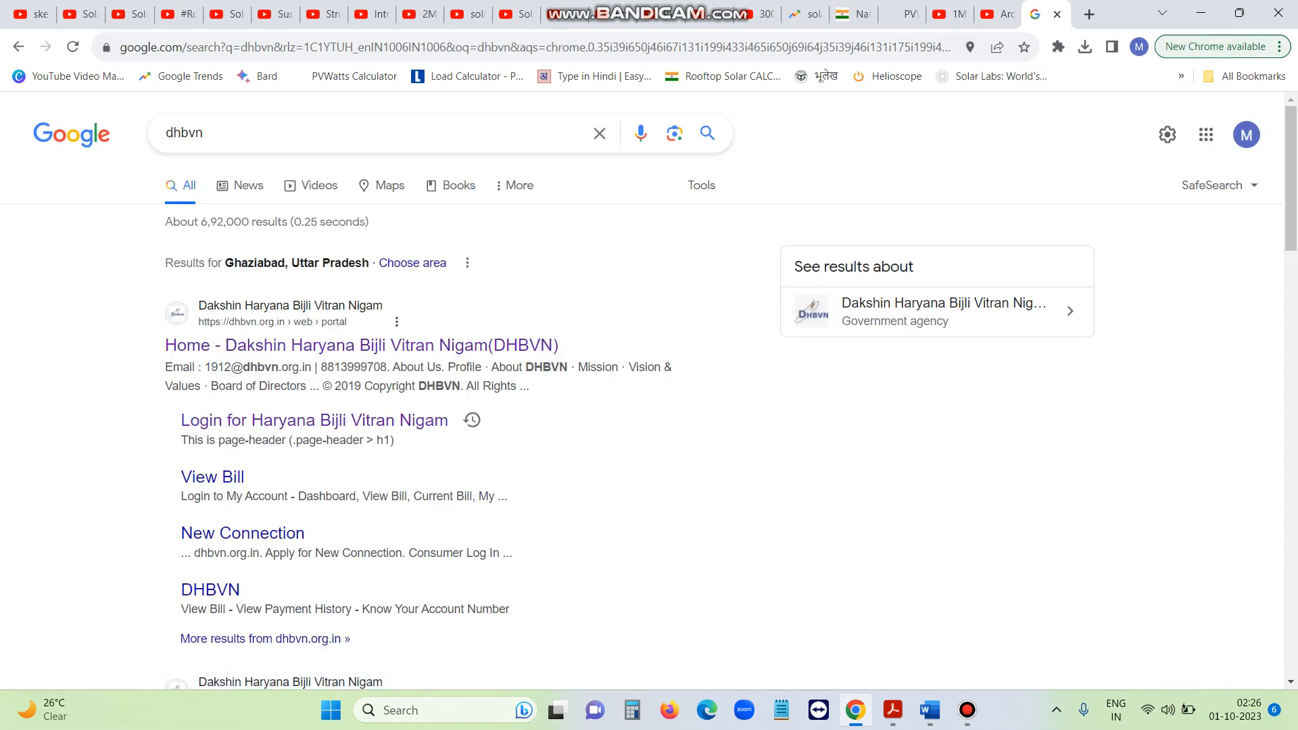
{"action": "left_click", "coordinate": [348, 345]}
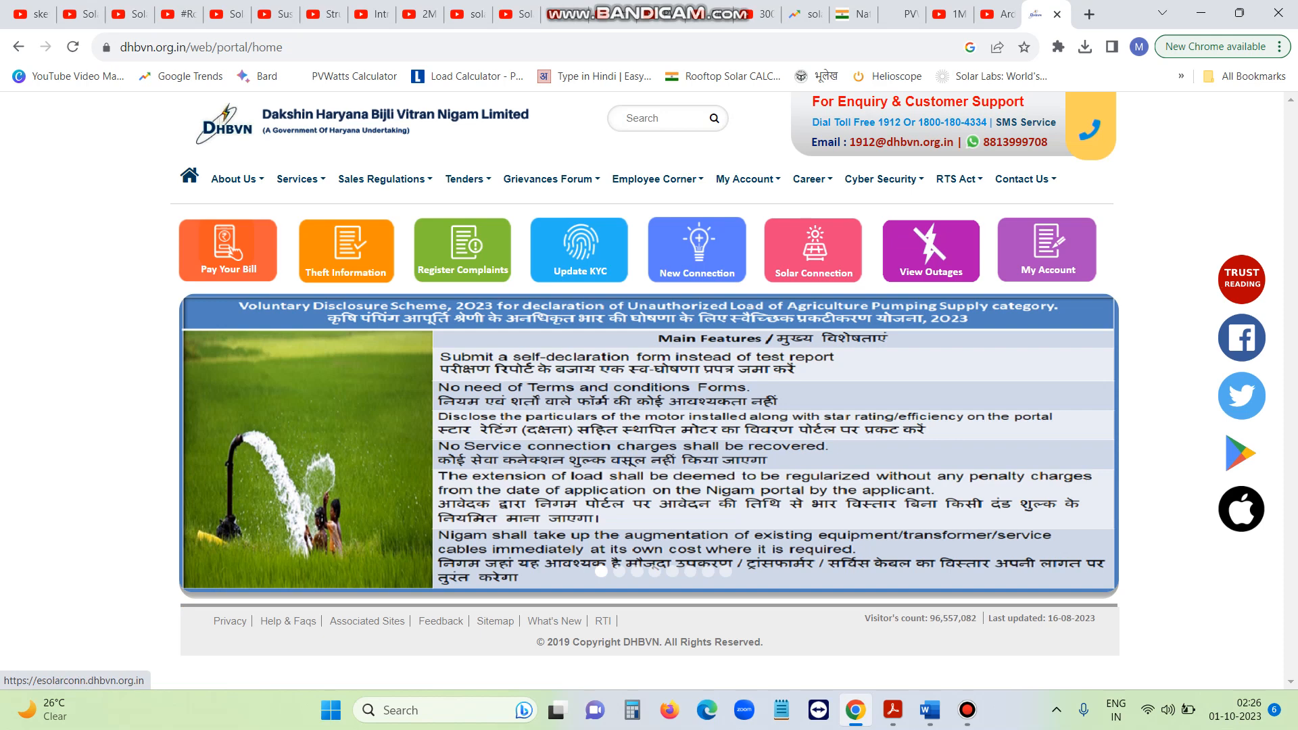
Open Solar Connection and highlight the Information and Apply Online net-metering headings
{"action": "left_click", "coordinate": [813, 250]}
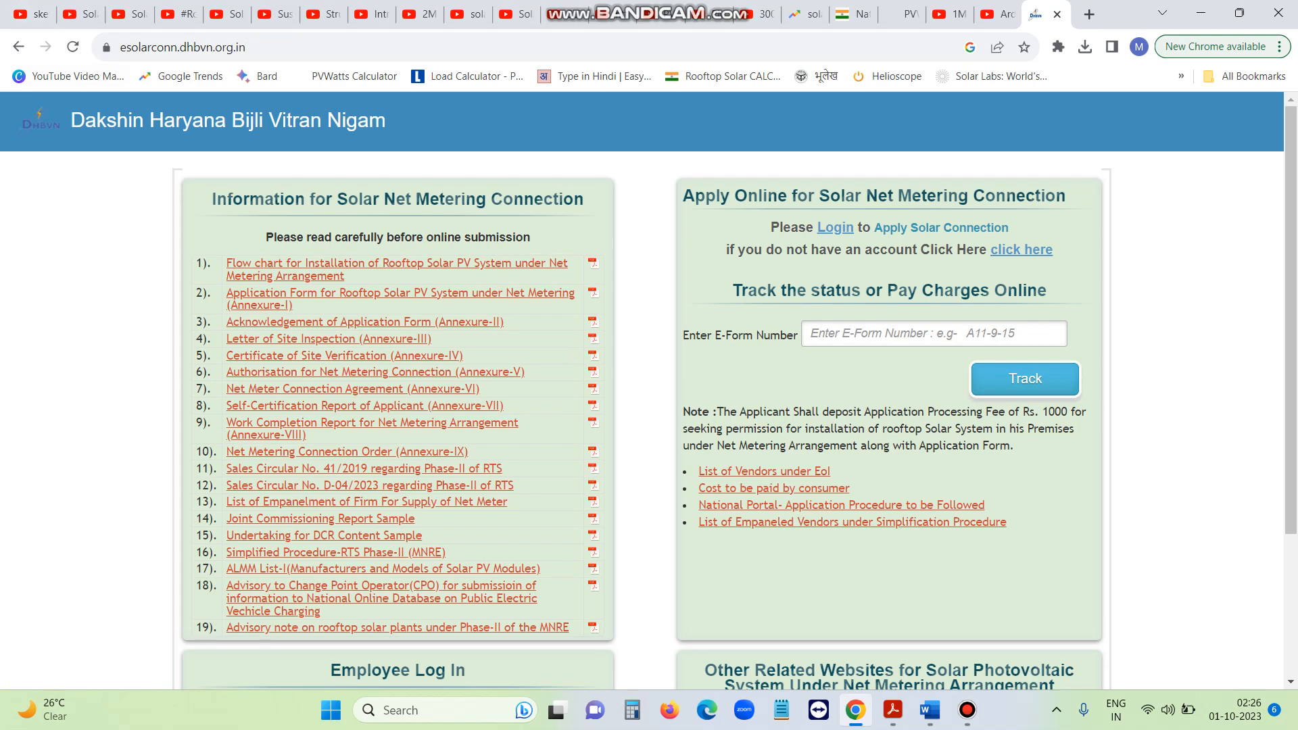
{"action": "left_click_drag", "start_coordinate": [212, 199], "coordinate": [574, 199]}
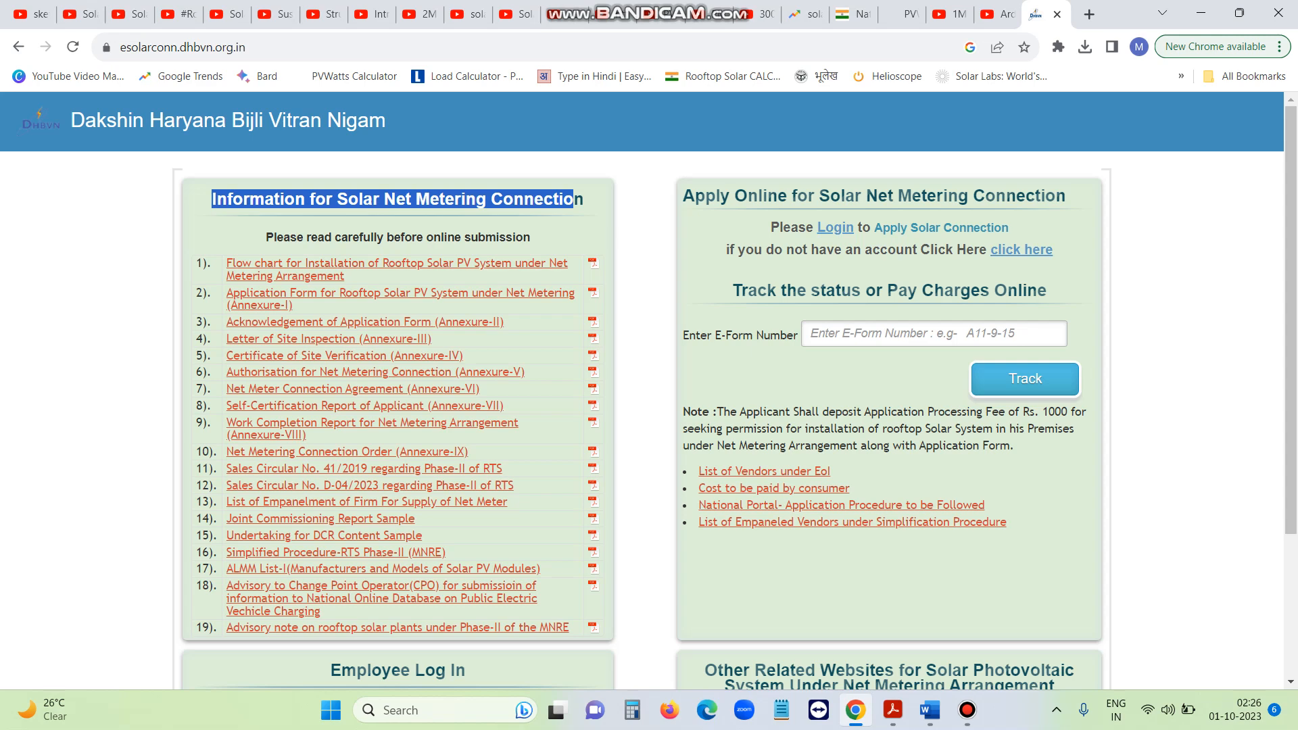
{"action": "left_click_drag", "start_coordinate": [682, 196], "coordinate": [1057, 196]}
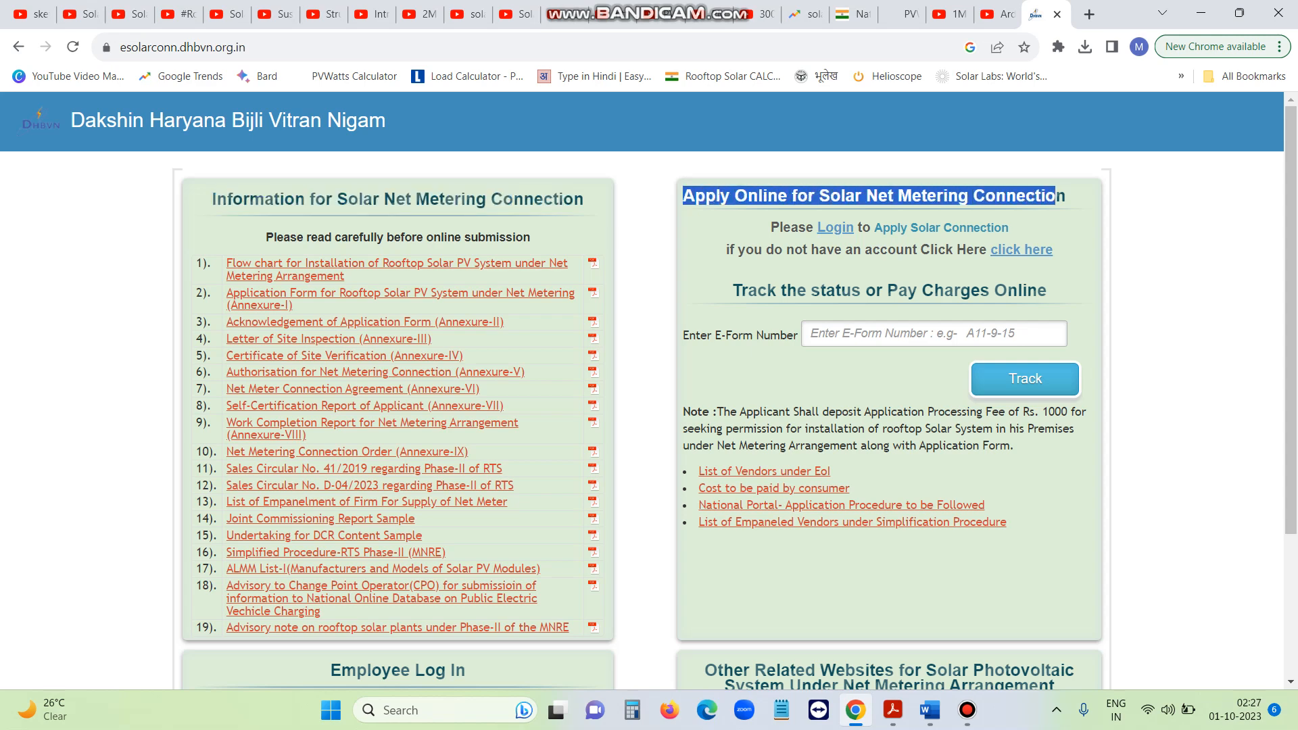
{"action": "left_click", "coordinate": [1057, 195]}
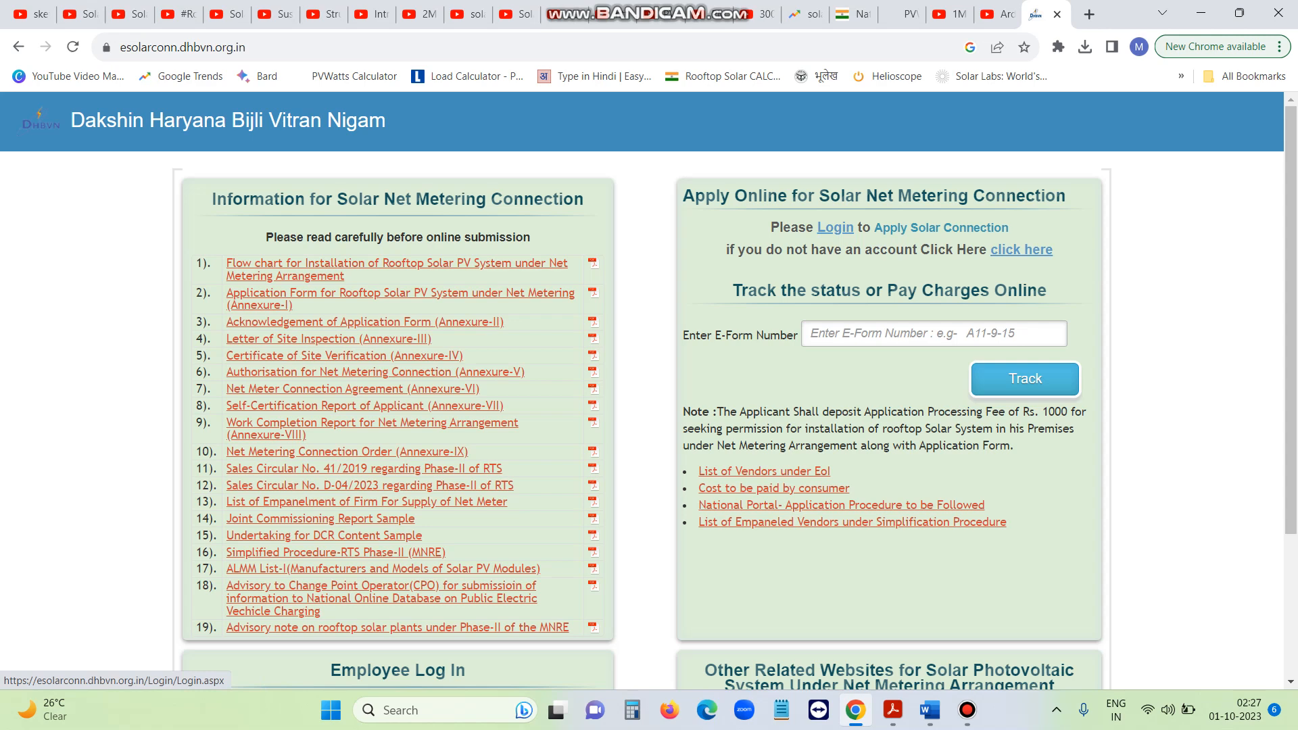
Go to the solar connection login page and log out of the account
{"action": "left_click", "coordinate": [835, 227]}
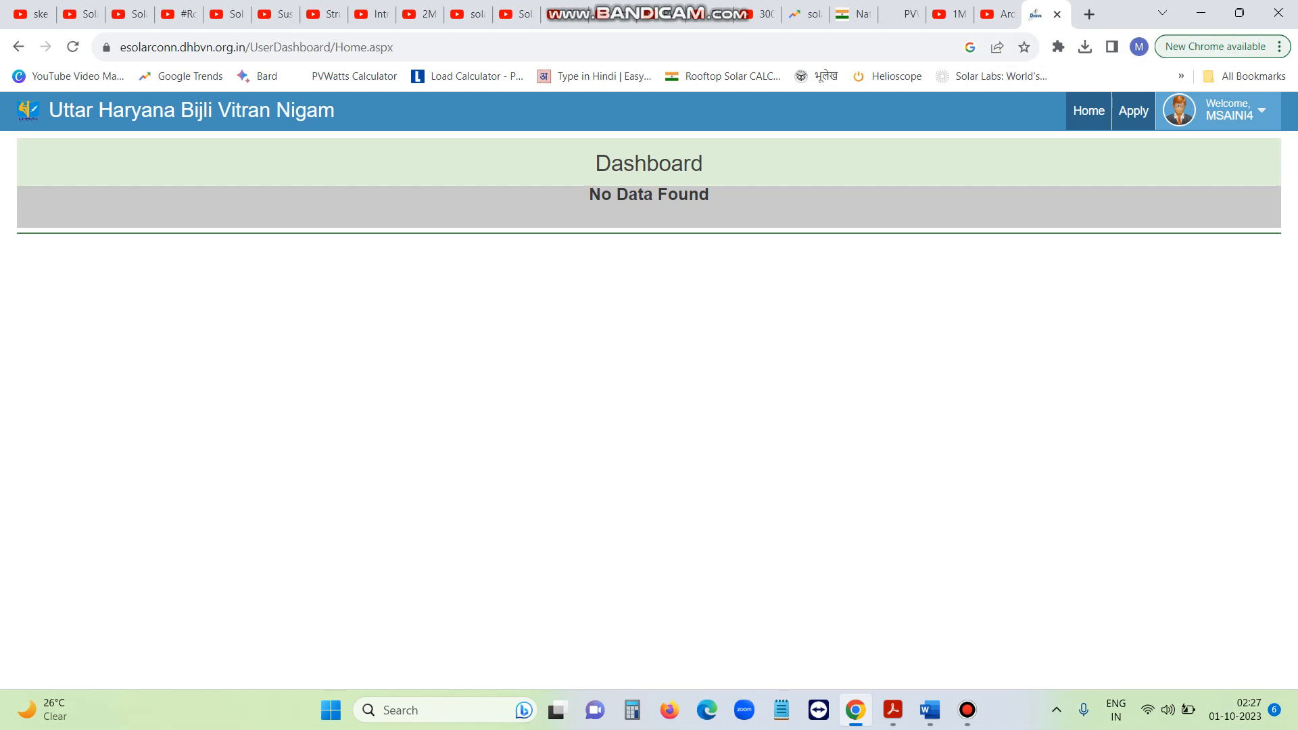
{"action": "left_click", "coordinate": [1231, 110]}
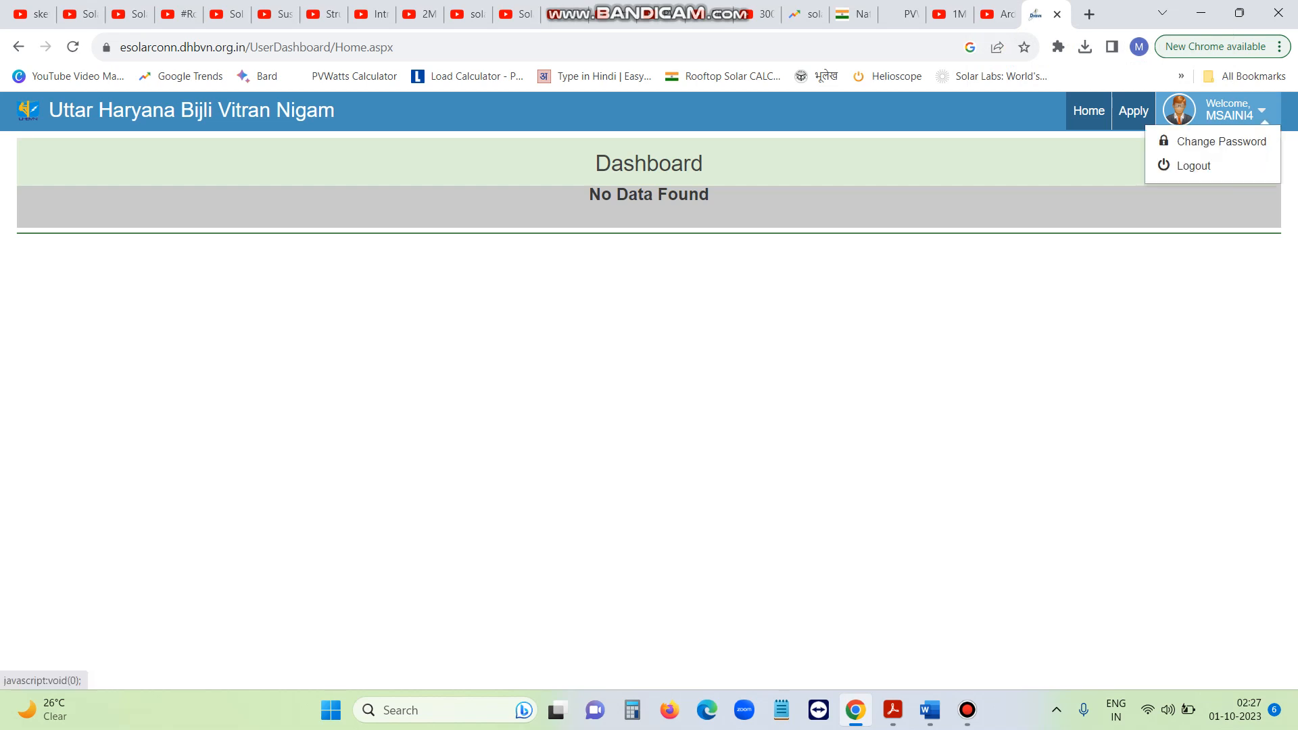
{"action": "left_click", "coordinate": [1192, 166]}
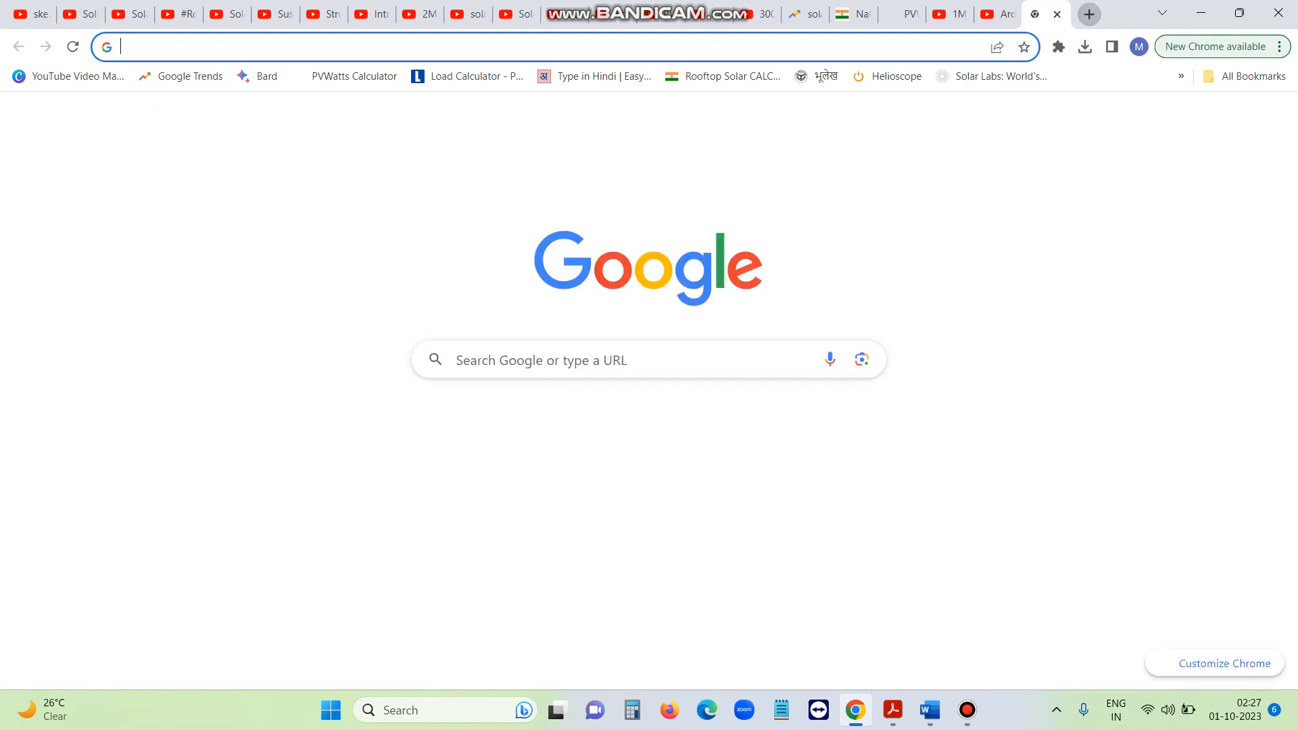
Search Google again for 'dhbvn' and reopen the DHBVN home page result
{"action": "left_click", "coordinate": [608, 360]}
{"action": "type", "text": "dhbvn"}
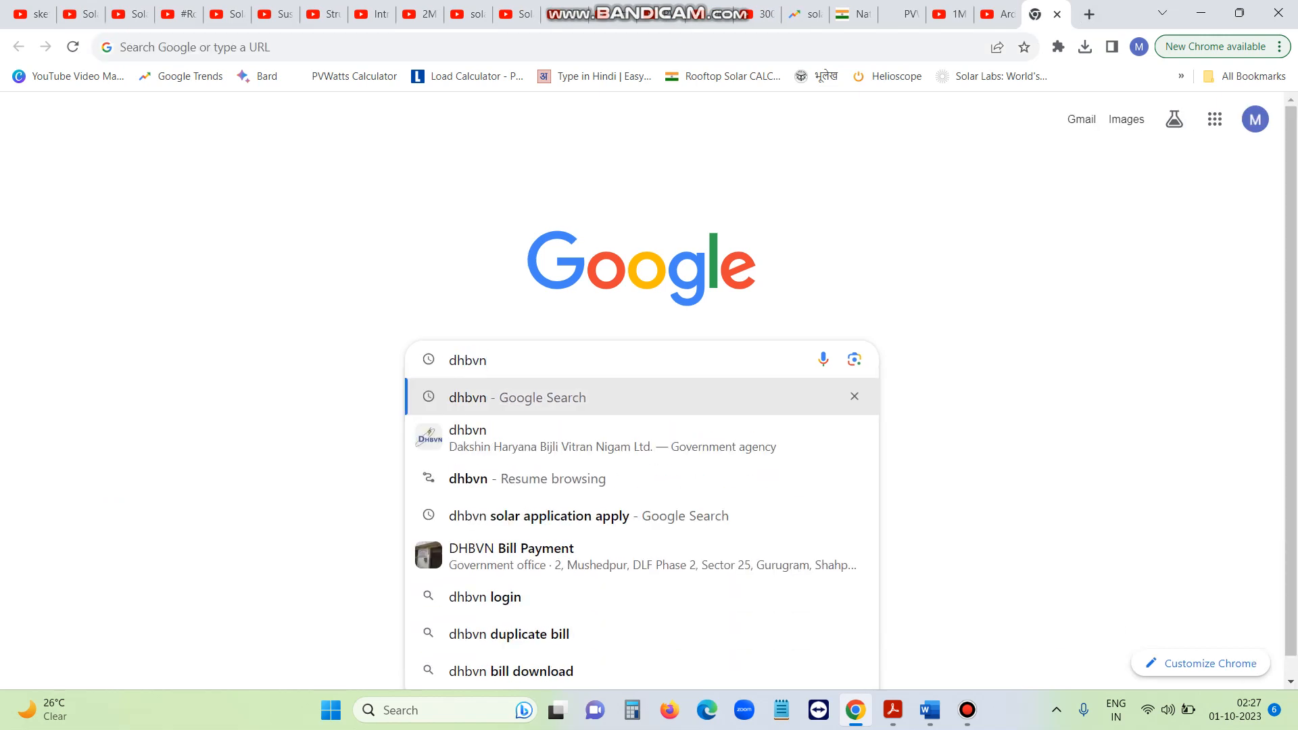
{"action": "key", "text": "Return"}
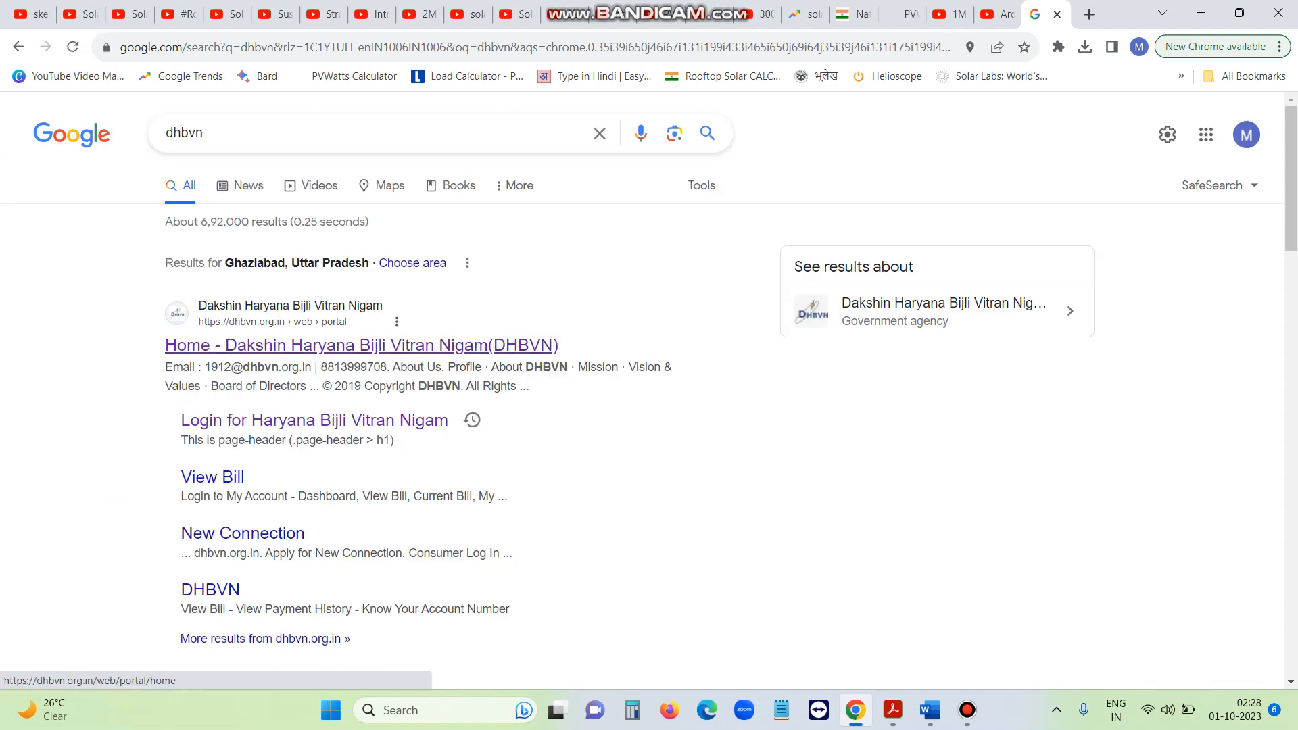
{"action": "left_click", "coordinate": [362, 346]}
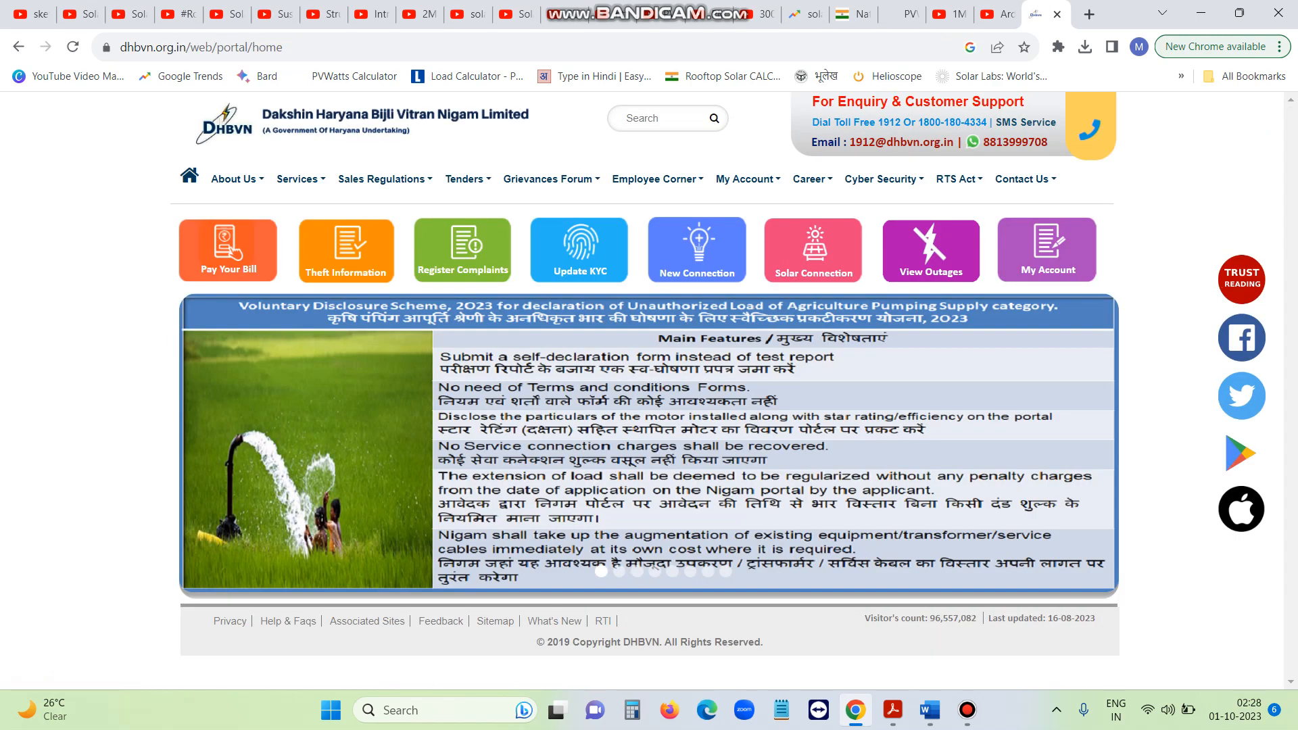
From Solar Connection, log in with the saved username and the account password
{"action": "left_click", "coordinate": [813, 251]}
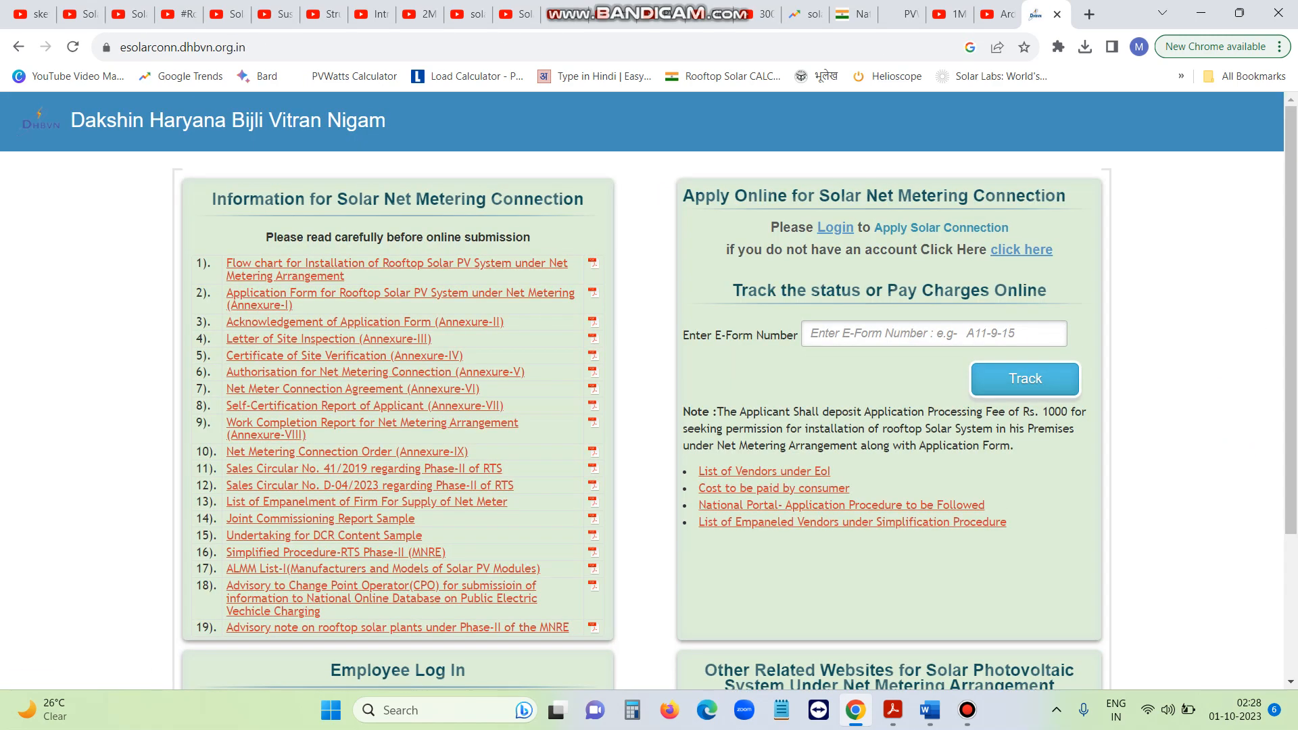
{"action": "left_click", "coordinate": [835, 227]}
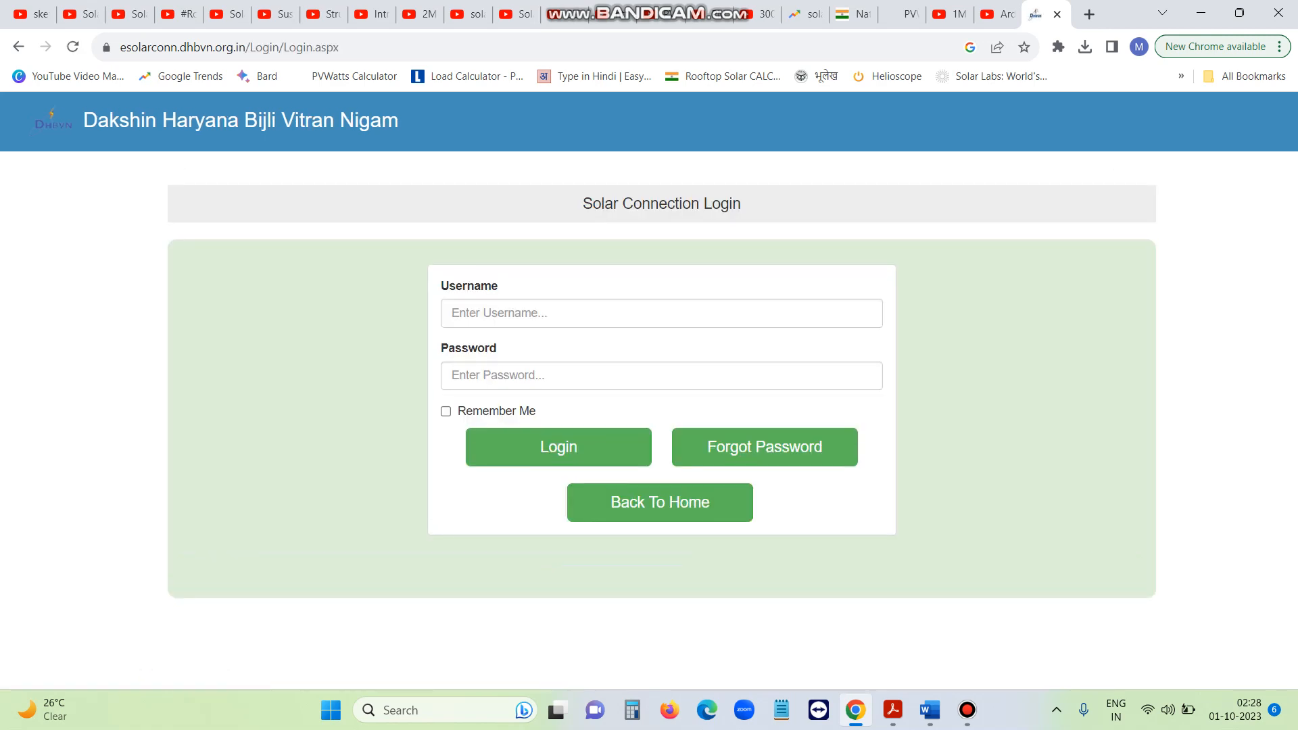
{"action": "left_click", "coordinate": [581, 314]}
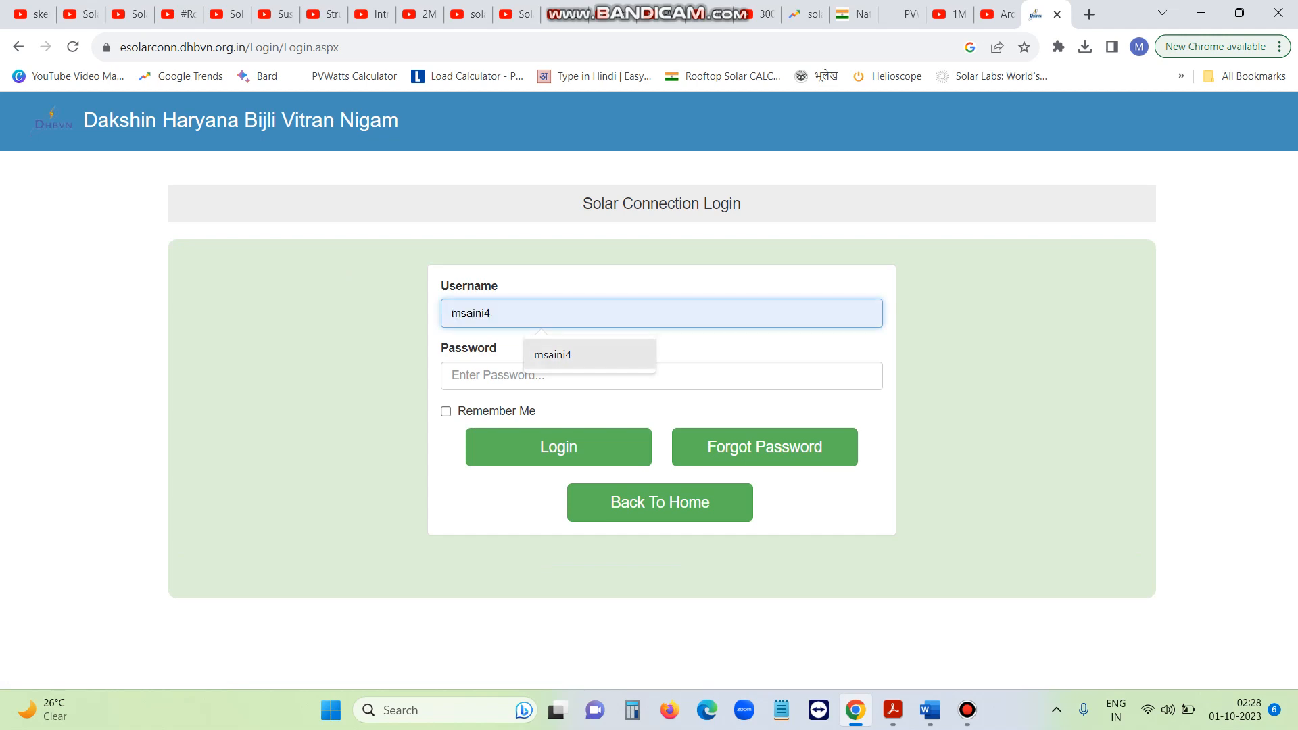
{"action": "key", "text": "Return"}
{"action": "key", "text": "Tab"}
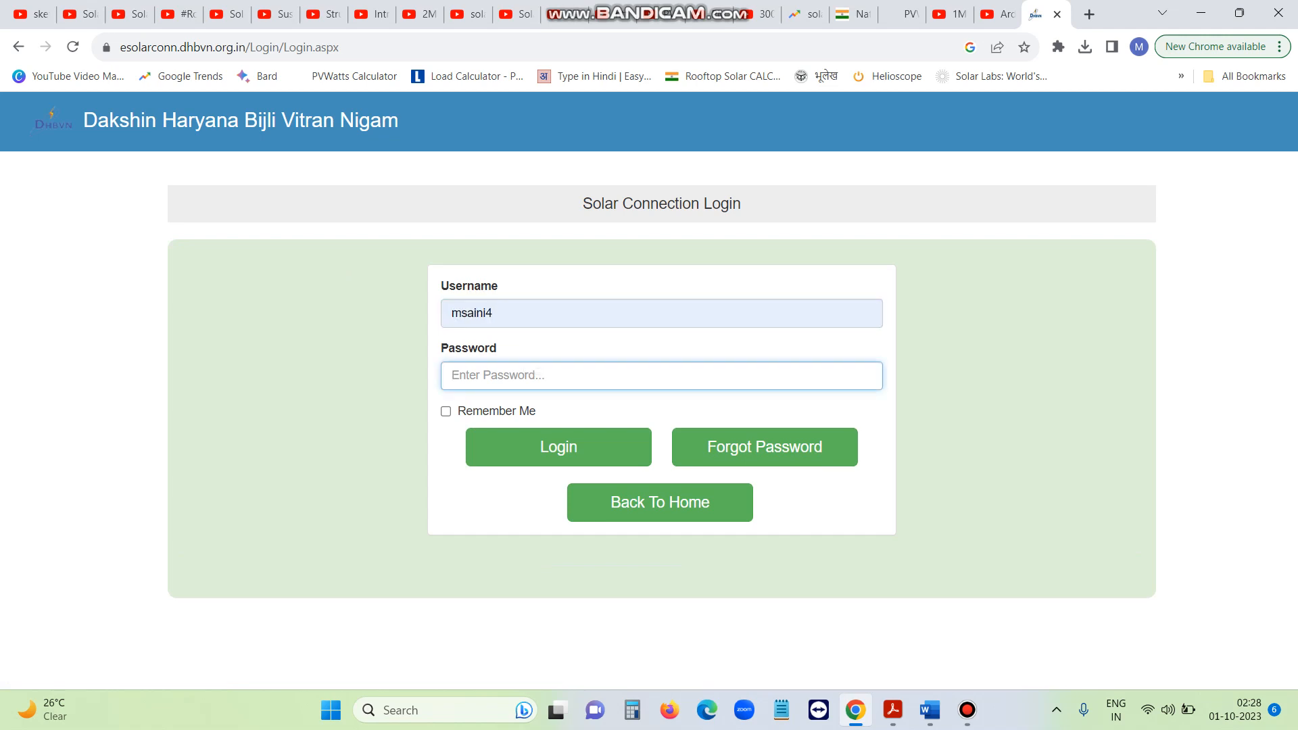
{"action": "type", "text": "••••••••••"}
{"action": "left_click", "coordinate": [558, 447]}
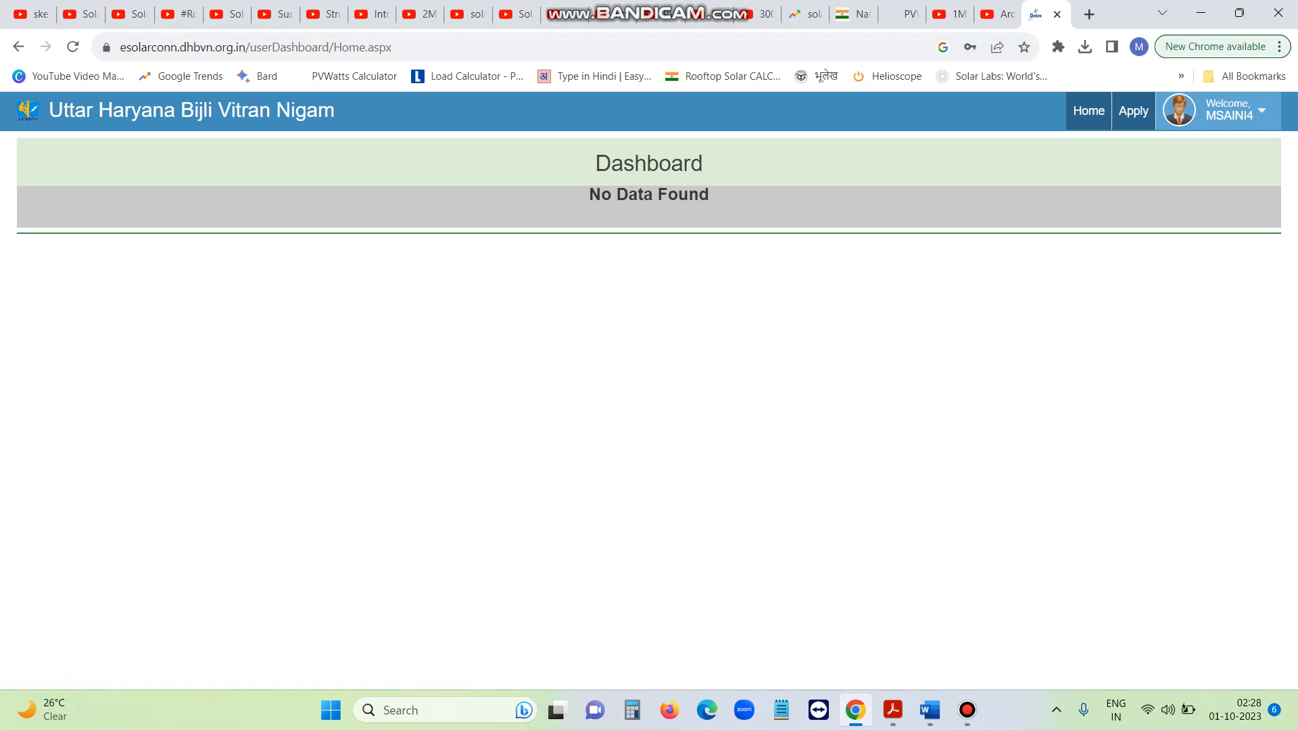
Start a new online net-metering application, highlight its form title, and check the national-portal question
{"action": "left_click", "coordinate": [1134, 111]}
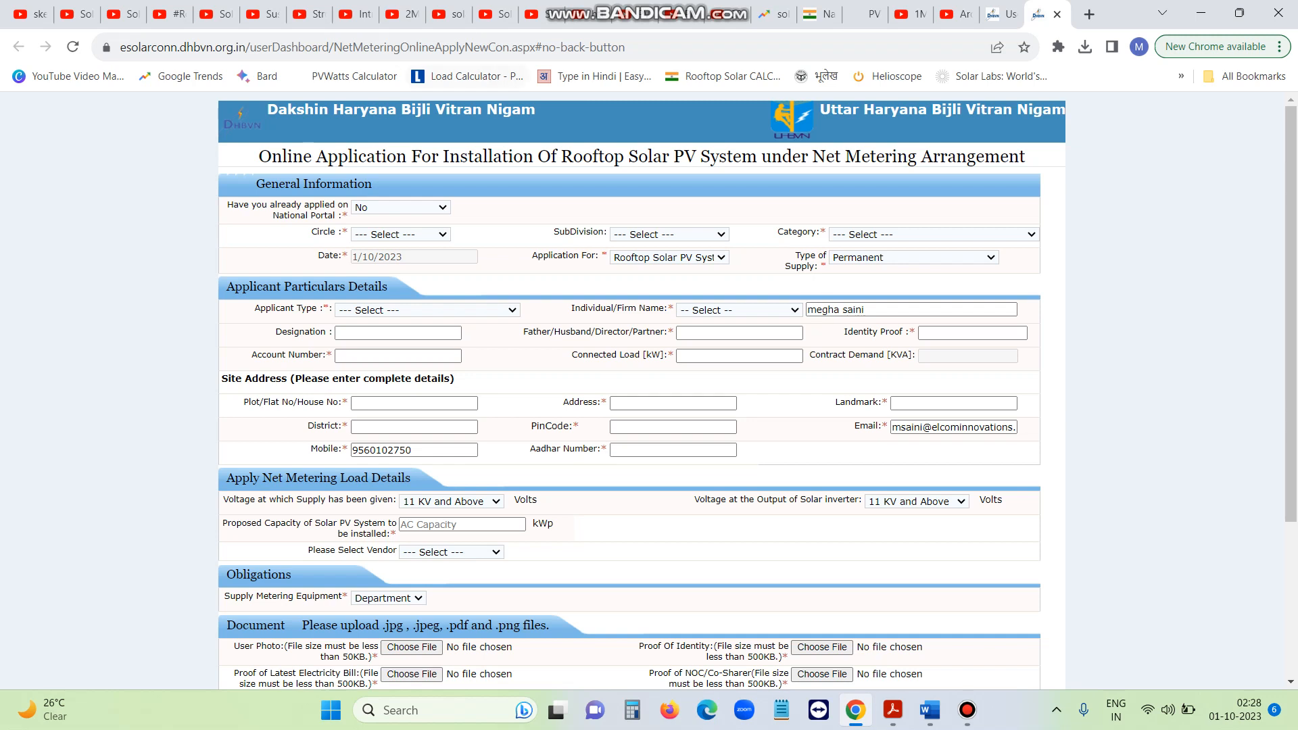
{"action": "left_click_drag", "start_coordinate": [259, 157], "coordinate": [1026, 159]}
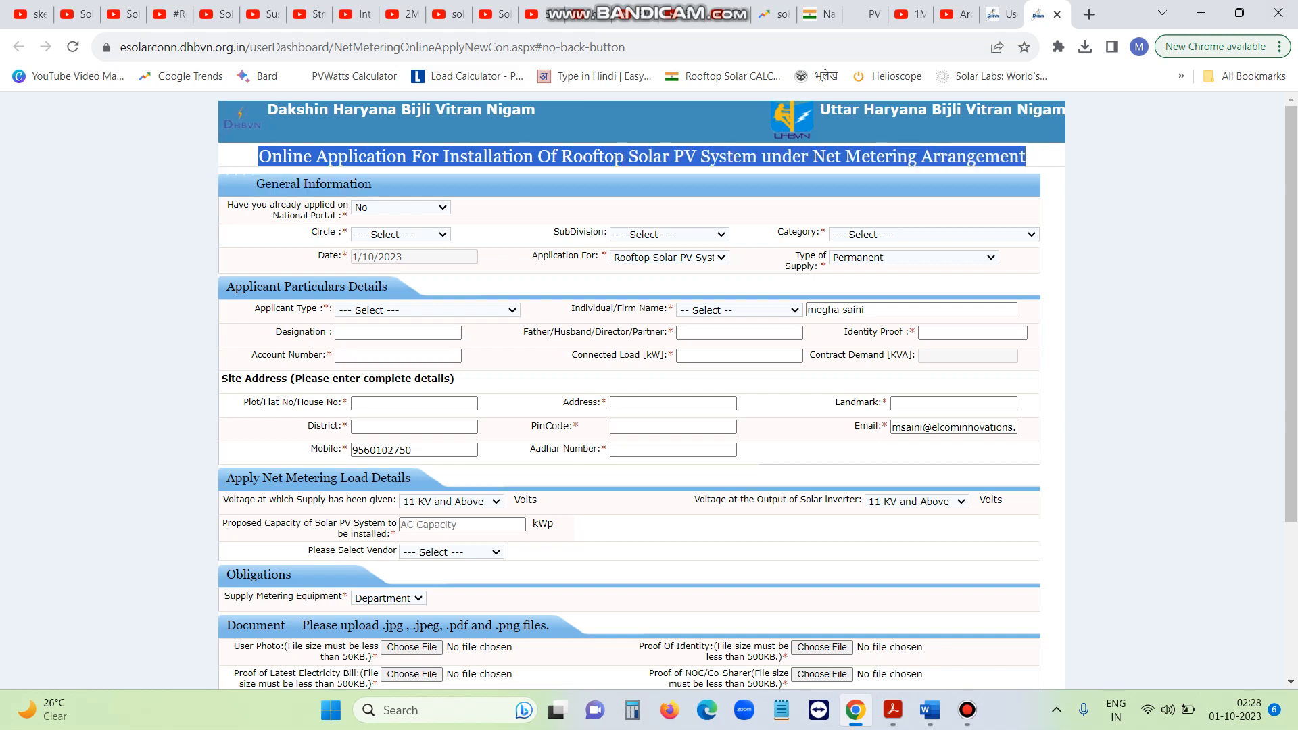
{"action": "left_click", "coordinate": [1026, 160]}
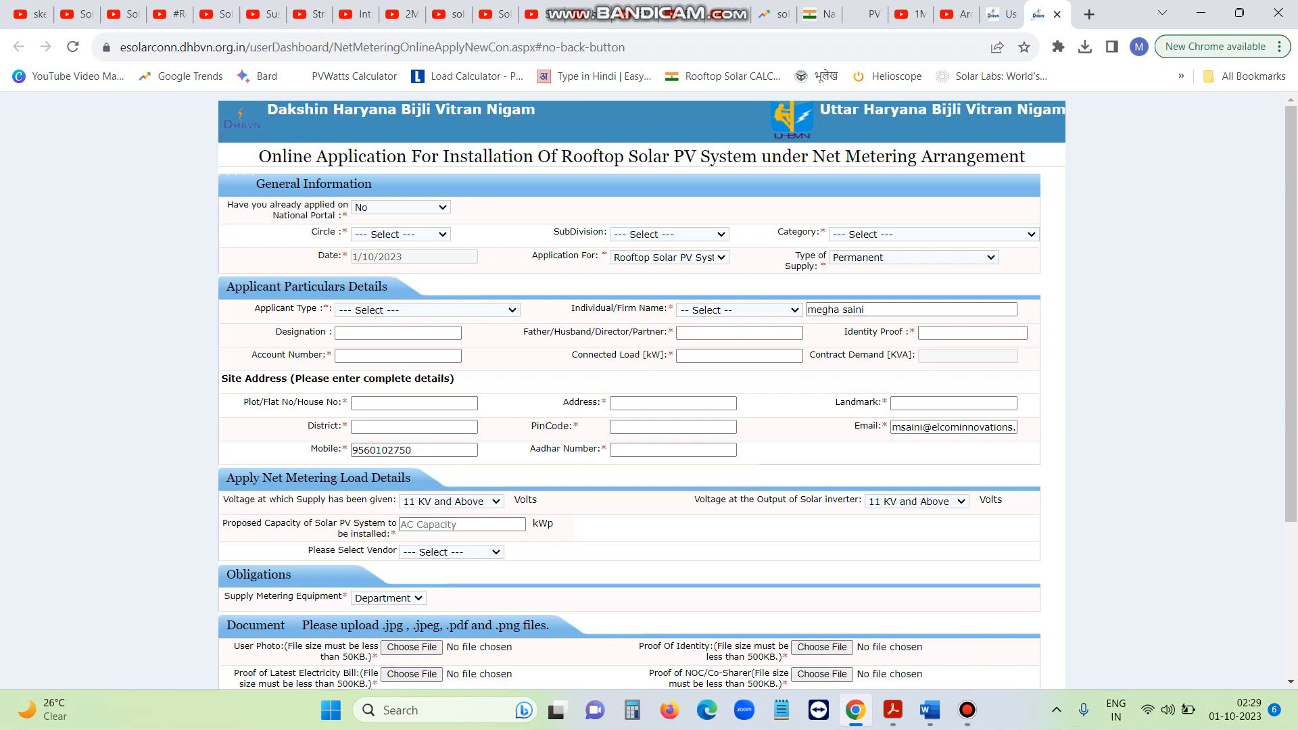
{"action": "left_click", "coordinate": [401, 207]}
Keep National Portal at No, choose Bhiwani as Circle and Domestic (DS) as Category
{"action": "left_click", "coordinate": [399, 221]}
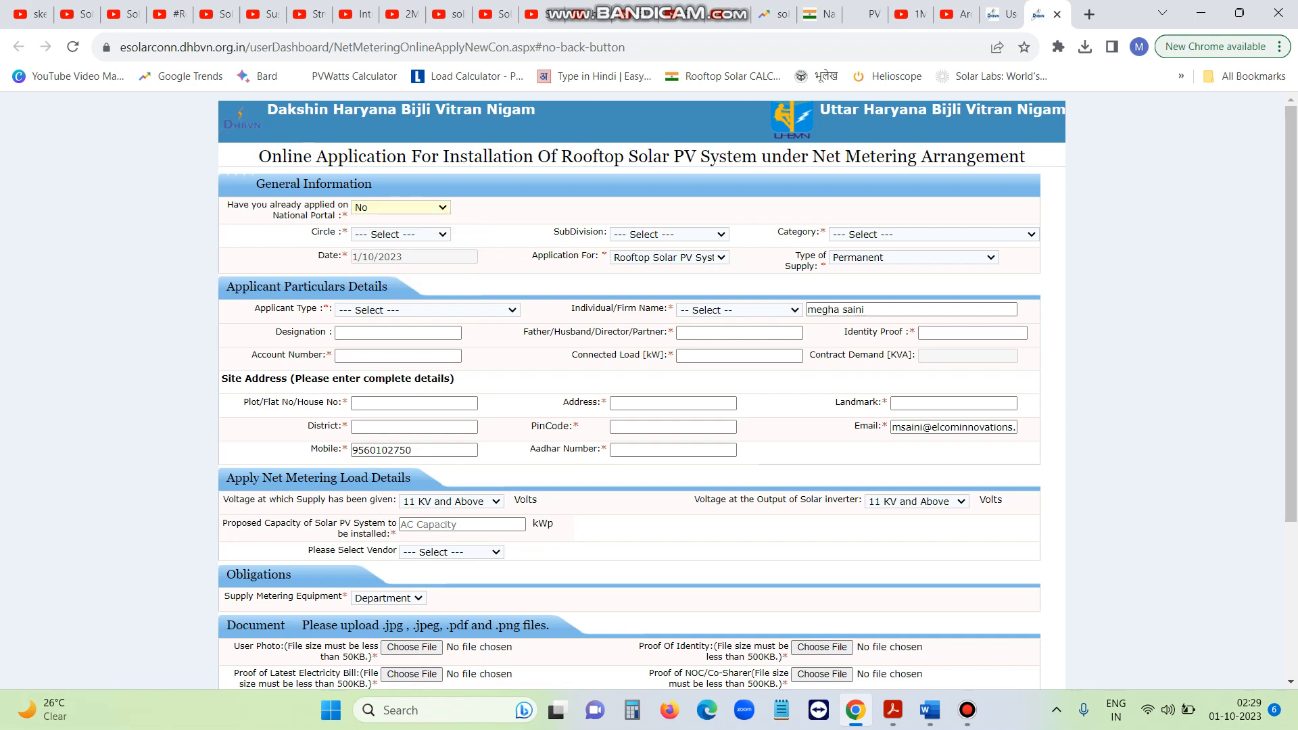
{"action": "left_click", "coordinate": [401, 234]}
{"action": "key", "text": "Down"}
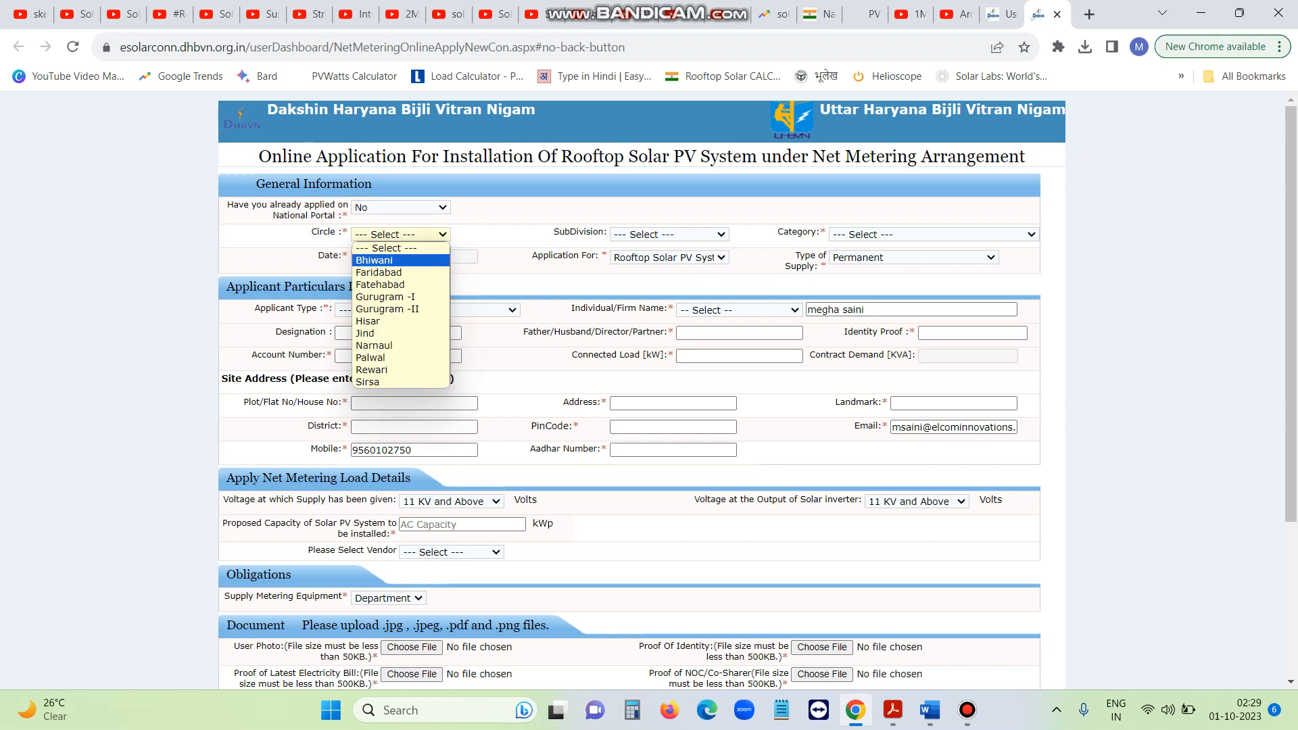
{"action": "key", "text": "Return"}
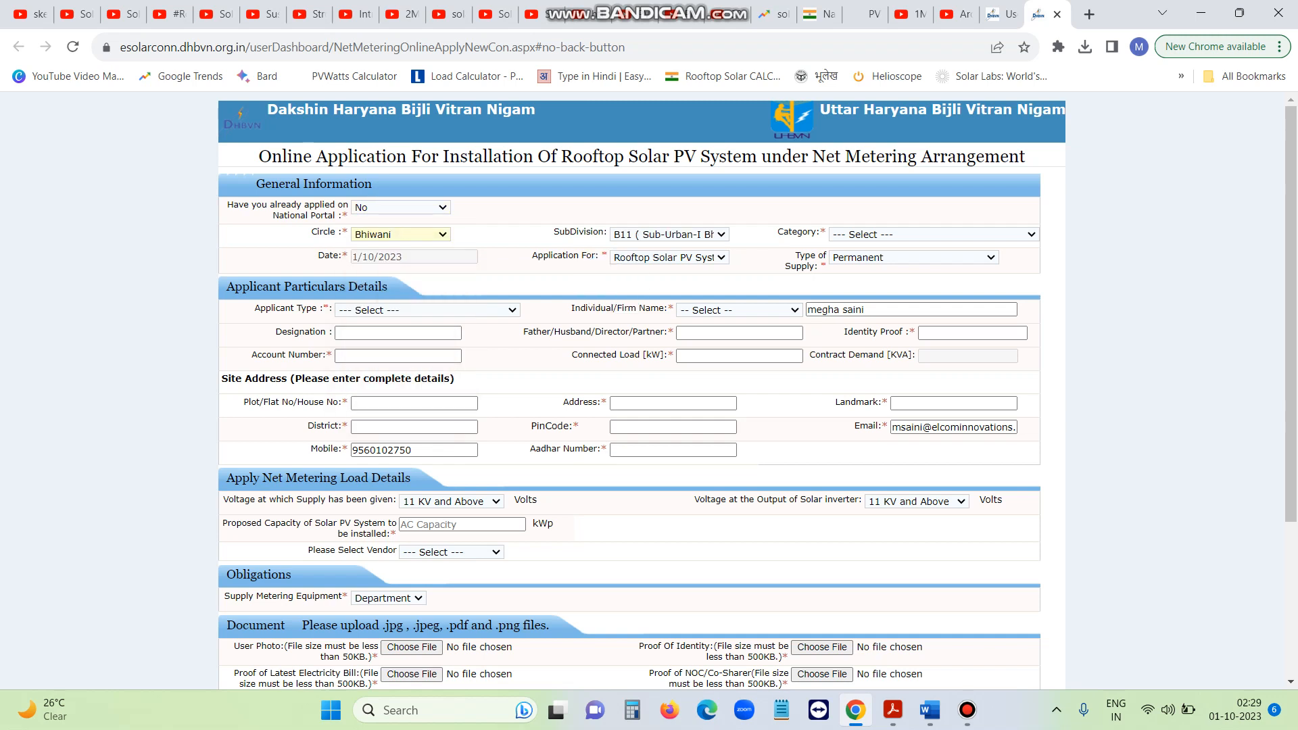
{"action": "left_click", "coordinate": [933, 234]}
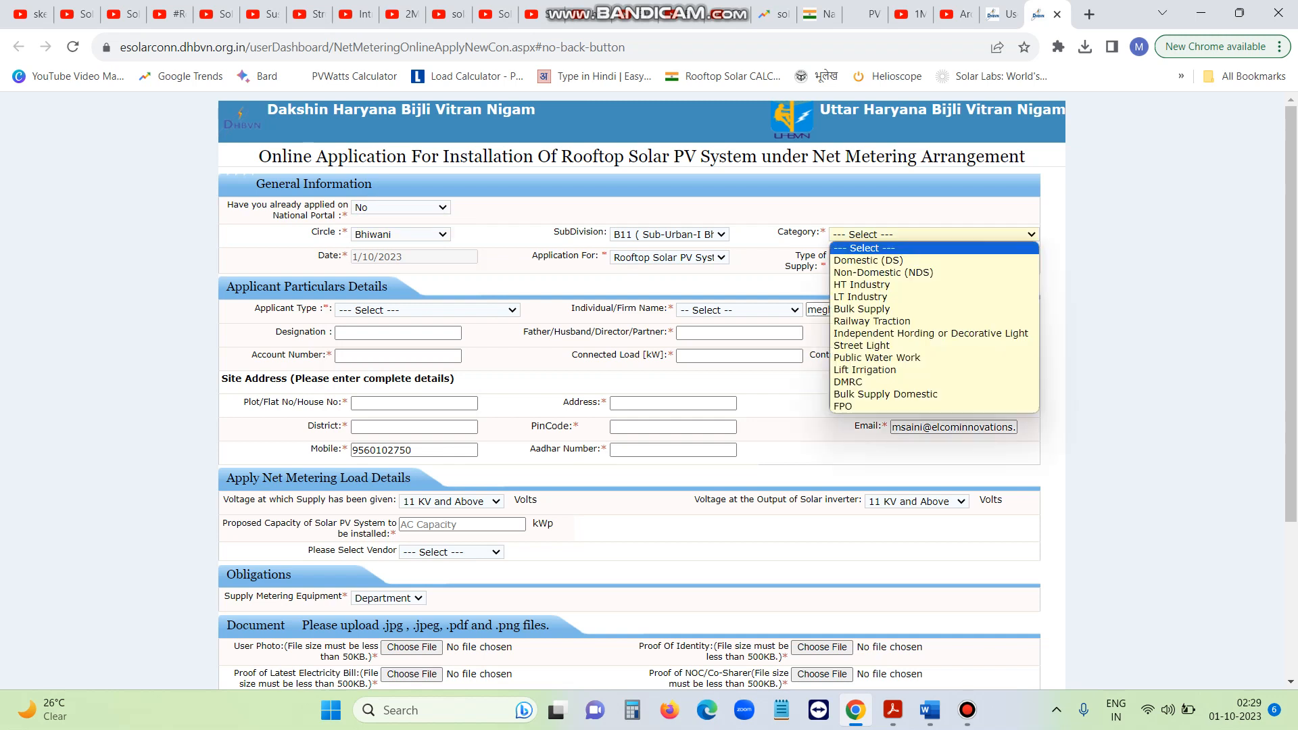
{"action": "left_click", "coordinate": [909, 261]}
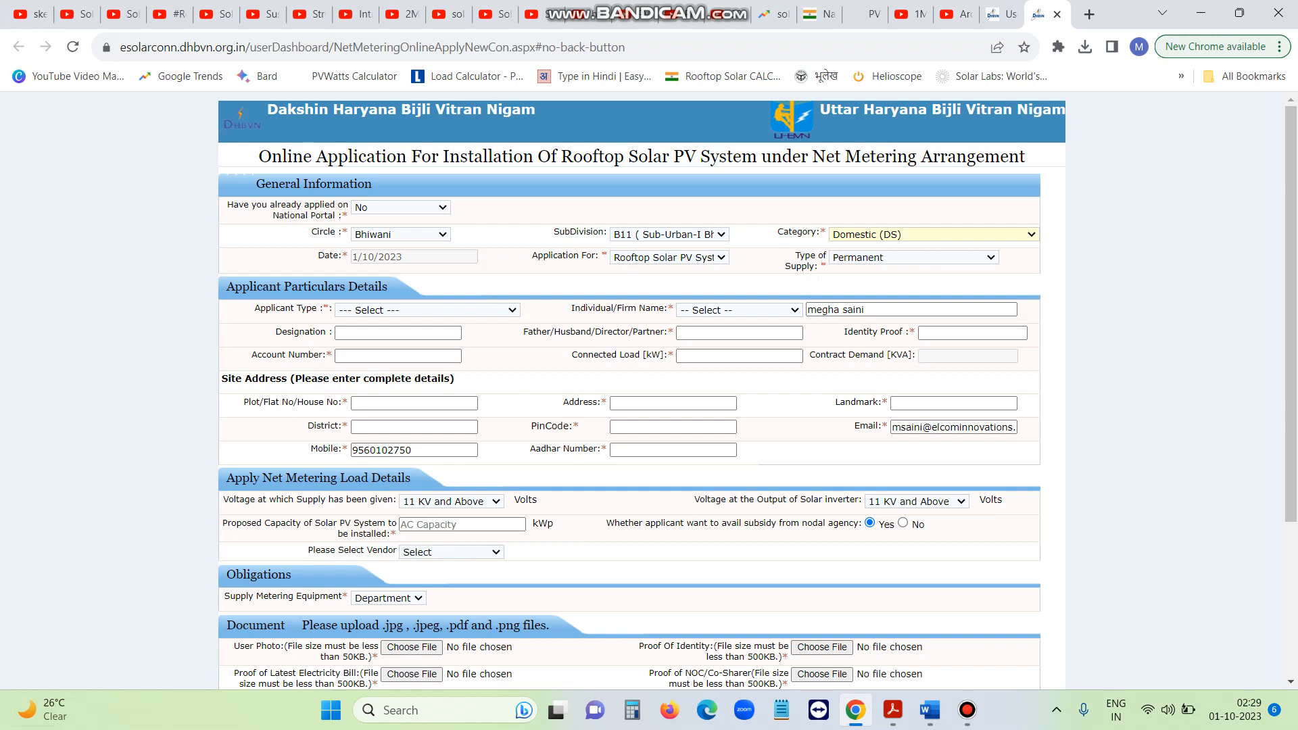
Keep the applicant type as Individual and set the name title to Other
{"action": "left_click", "coordinate": [427, 311]}
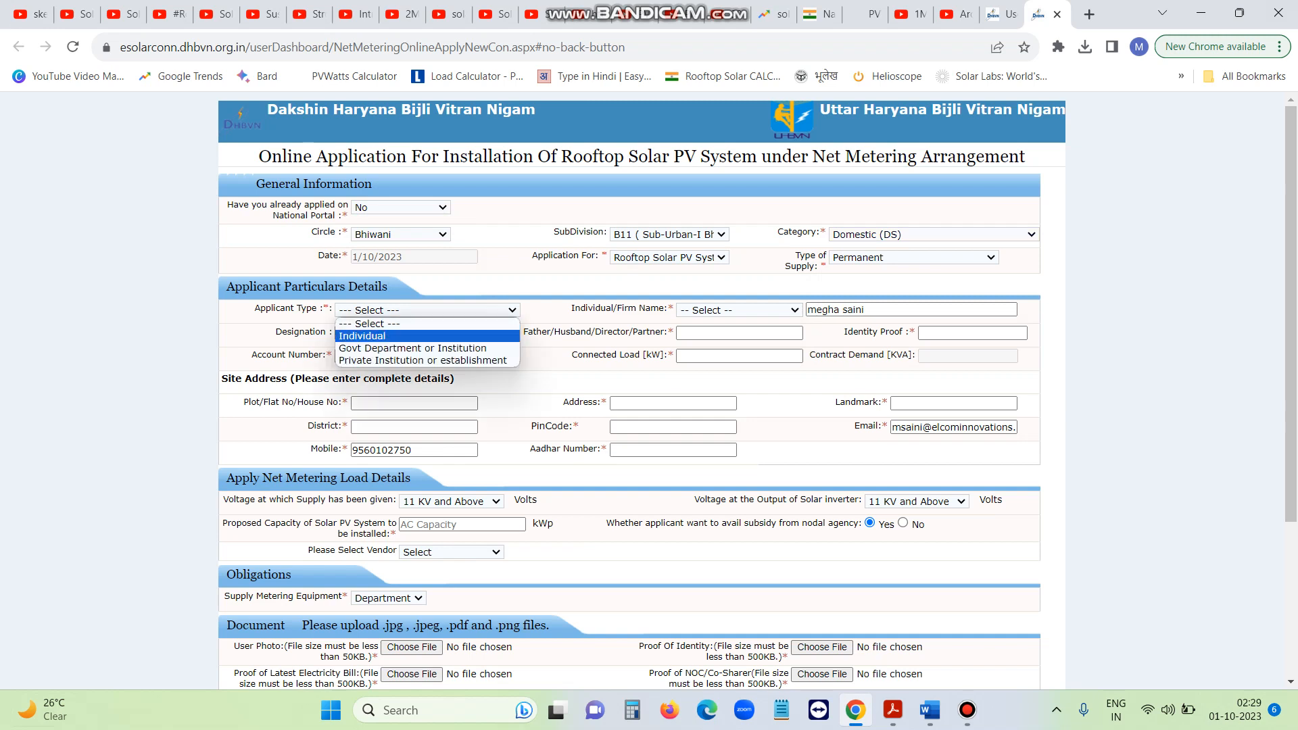
{"action": "key", "text": "Return"}
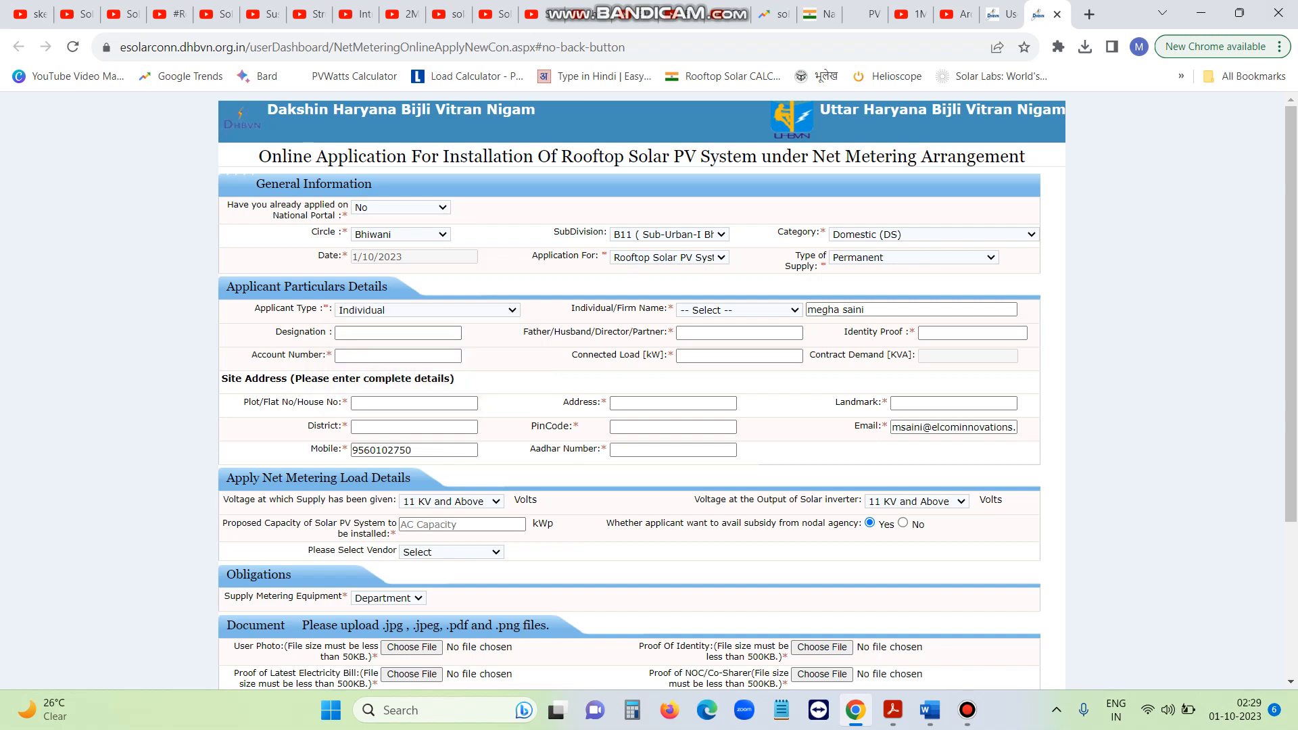
{"action": "left_click", "coordinate": [427, 310]}
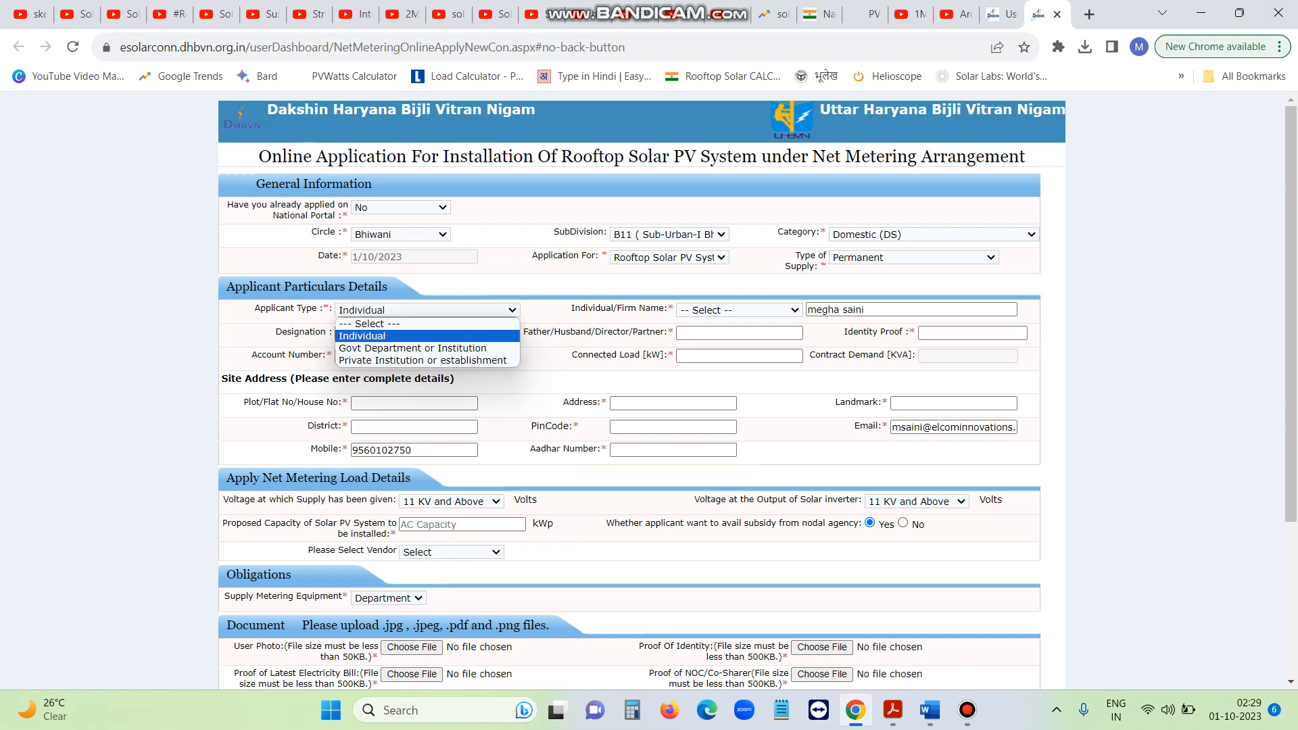
{"action": "key", "text": "Return"}
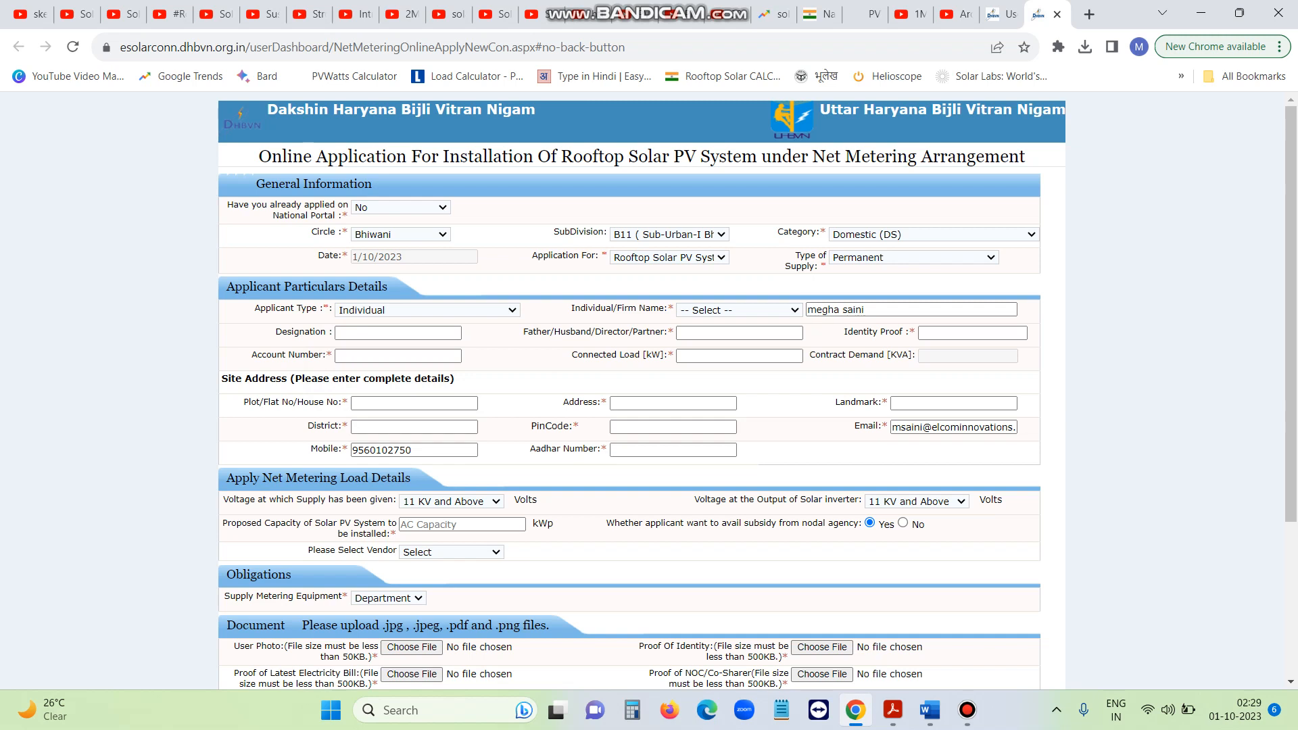
{"action": "left_click", "coordinate": [739, 310]}
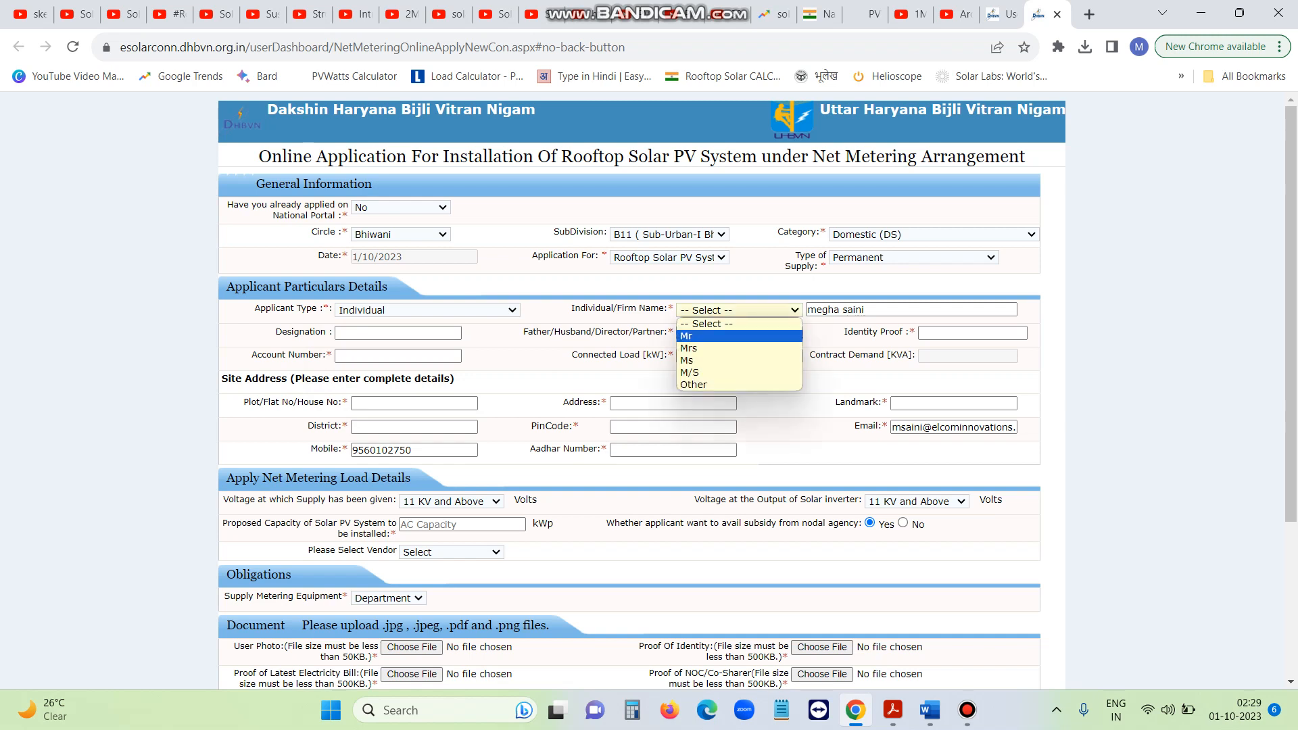
{"action": "key", "text": "Down"}
{"action": "key", "text": "Down"}
{"action": "key", "text": "Down"}
{"action": "key", "text": "Down"}
{"action": "key", "text": "Up"}
{"action": "key", "text": "Up"}
{"action": "key", "text": "Up"}
{"action": "key", "text": "Up"}
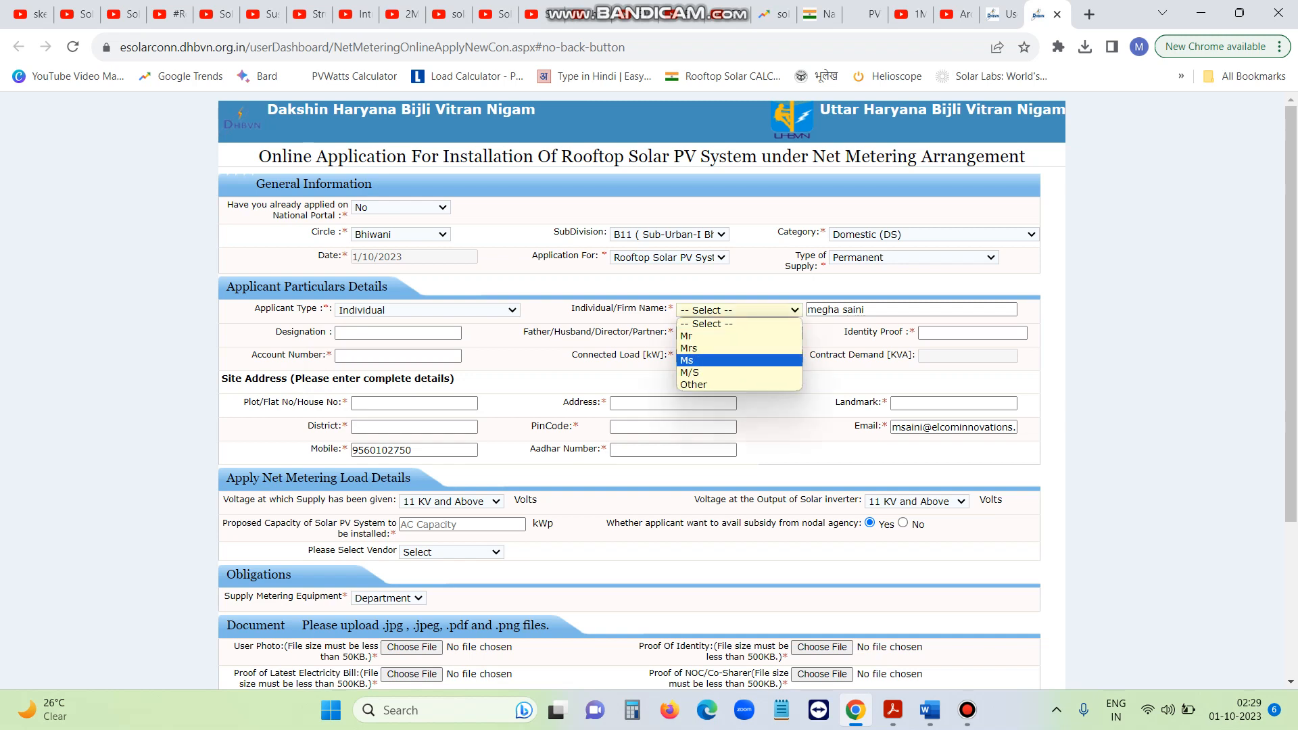
{"action": "key", "text": "Down"}
{"action": "key", "text": "Down"}
{"action": "key", "text": "Down"}
{"action": "key", "text": "Down"}
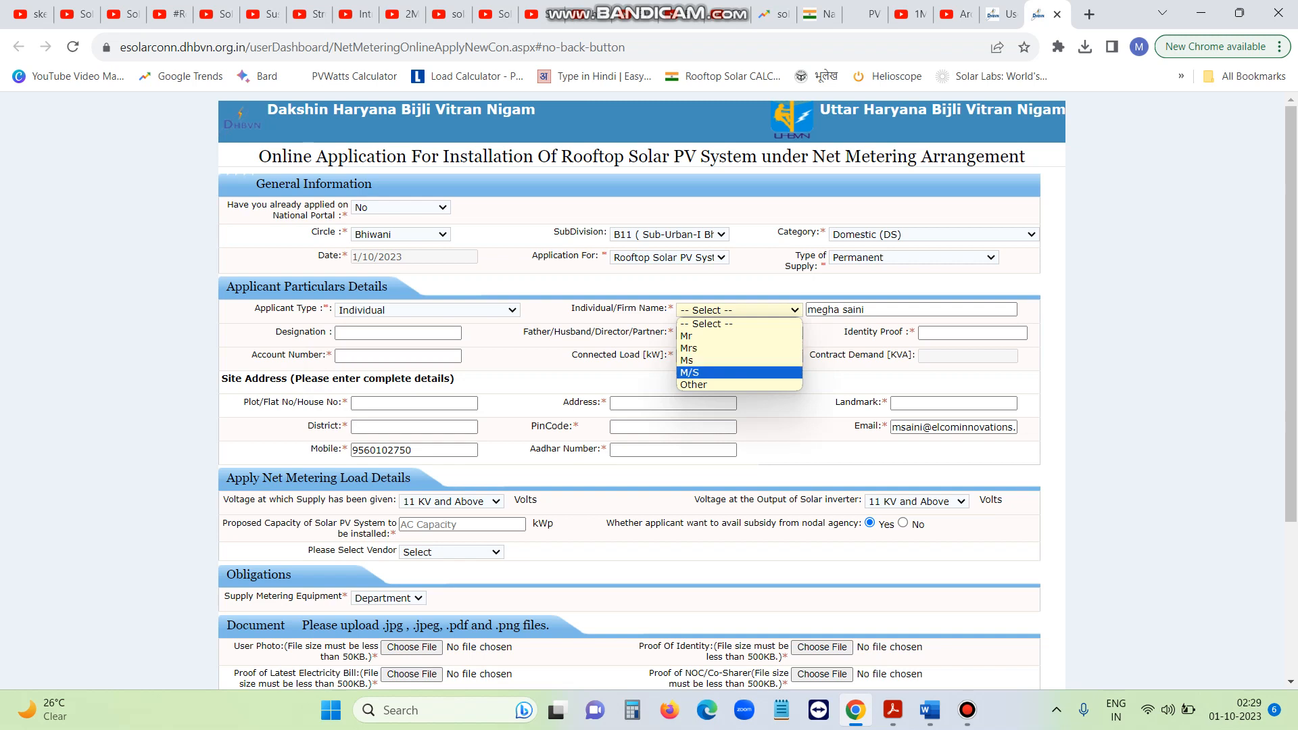
{"action": "key", "text": "Return"}
Enter the new applicant name and delete the old mobile number
{"action": "key", "text": "Tab"}
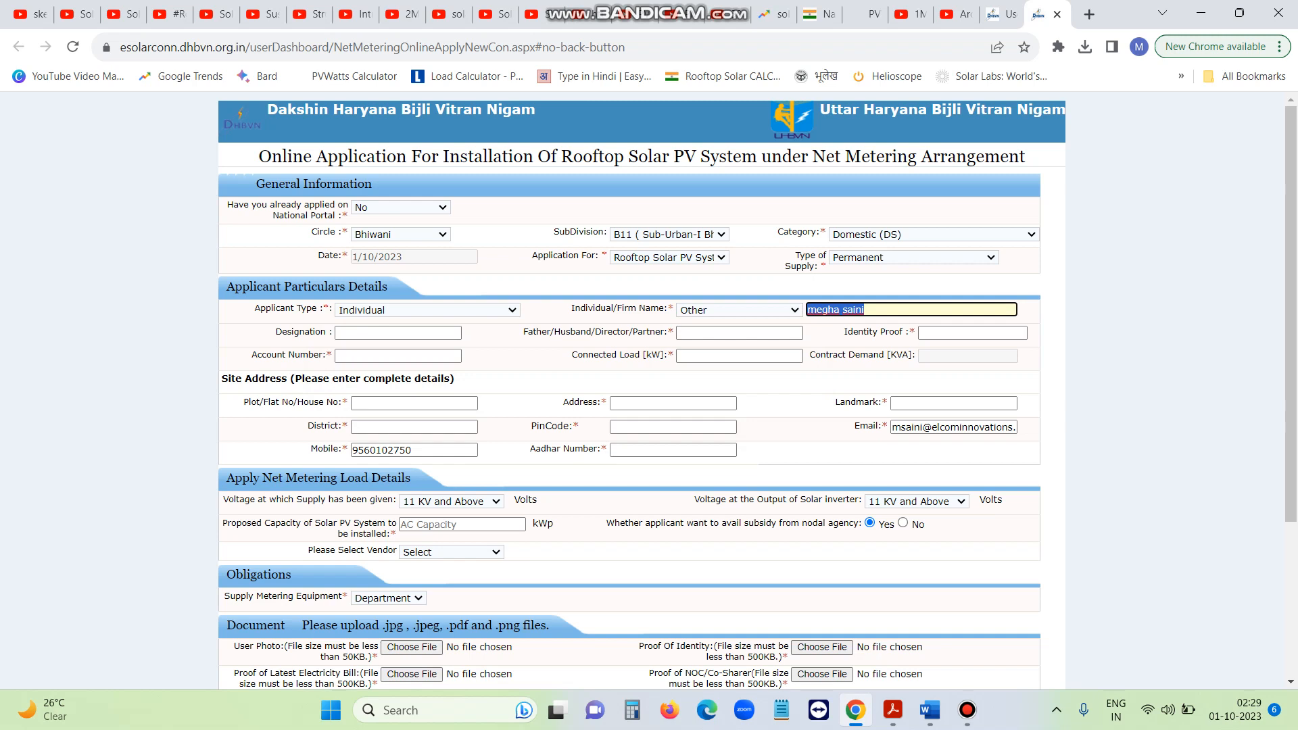
{"action": "type", "text": "RAM"}
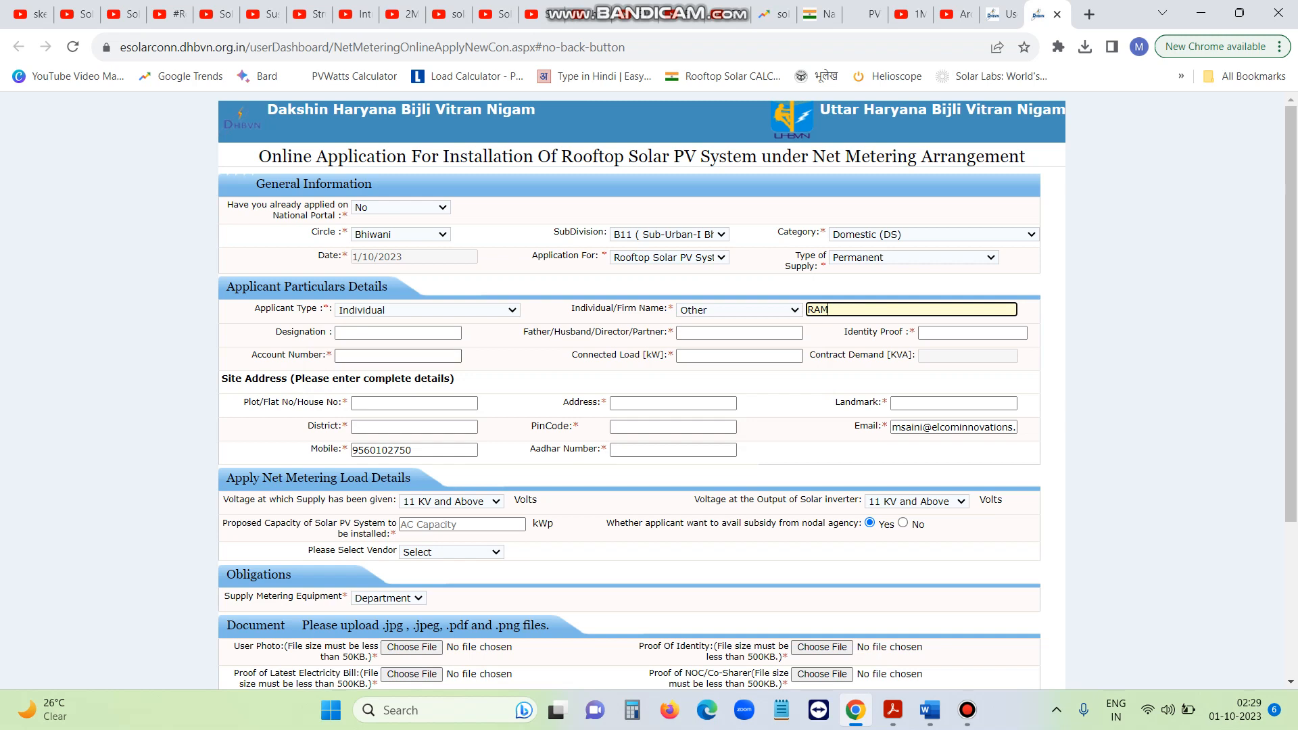
{"action": "double_click", "coordinate": [382, 450]}
{"action": "key", "text": "BackSpace"}
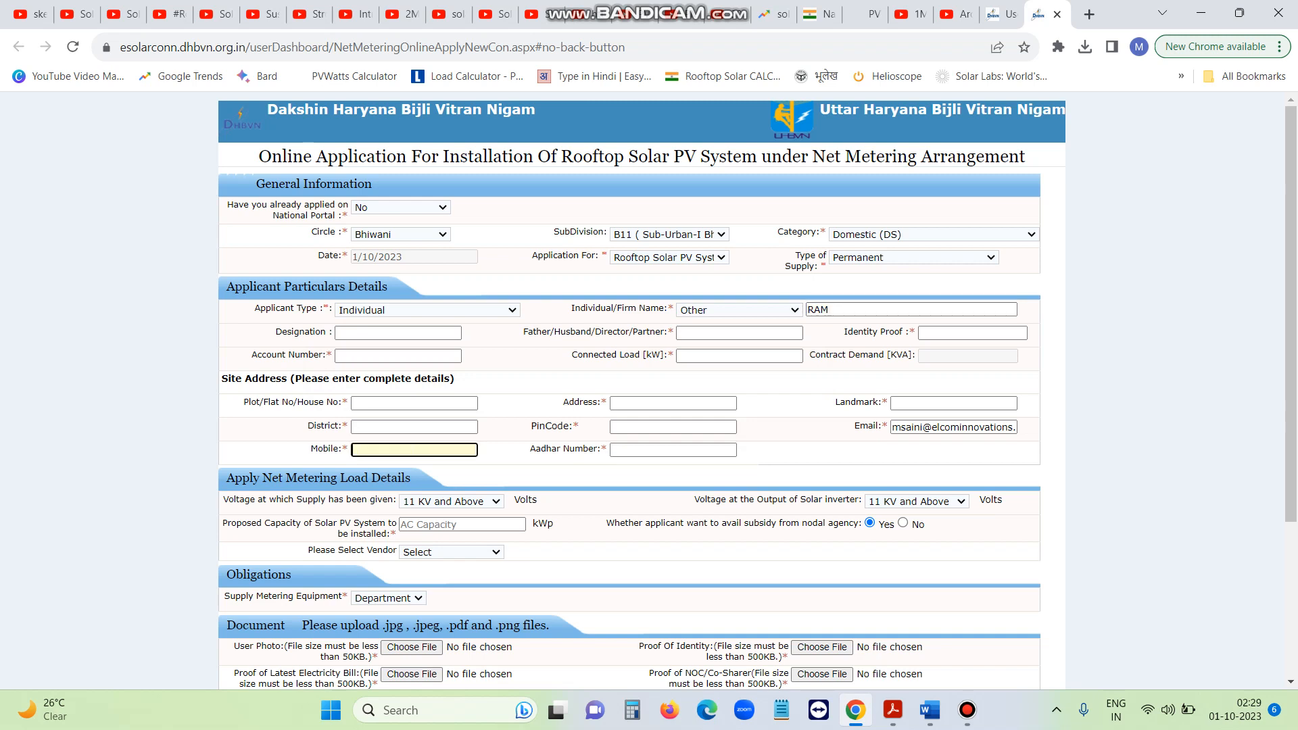
Clear the old email address and enter 'father' as the Father/Husband name
{"action": "left_click", "coordinate": [947, 427]}
{"action": "key", "text": "ctrl+a"}
{"action": "key", "text": "BackSpace"}
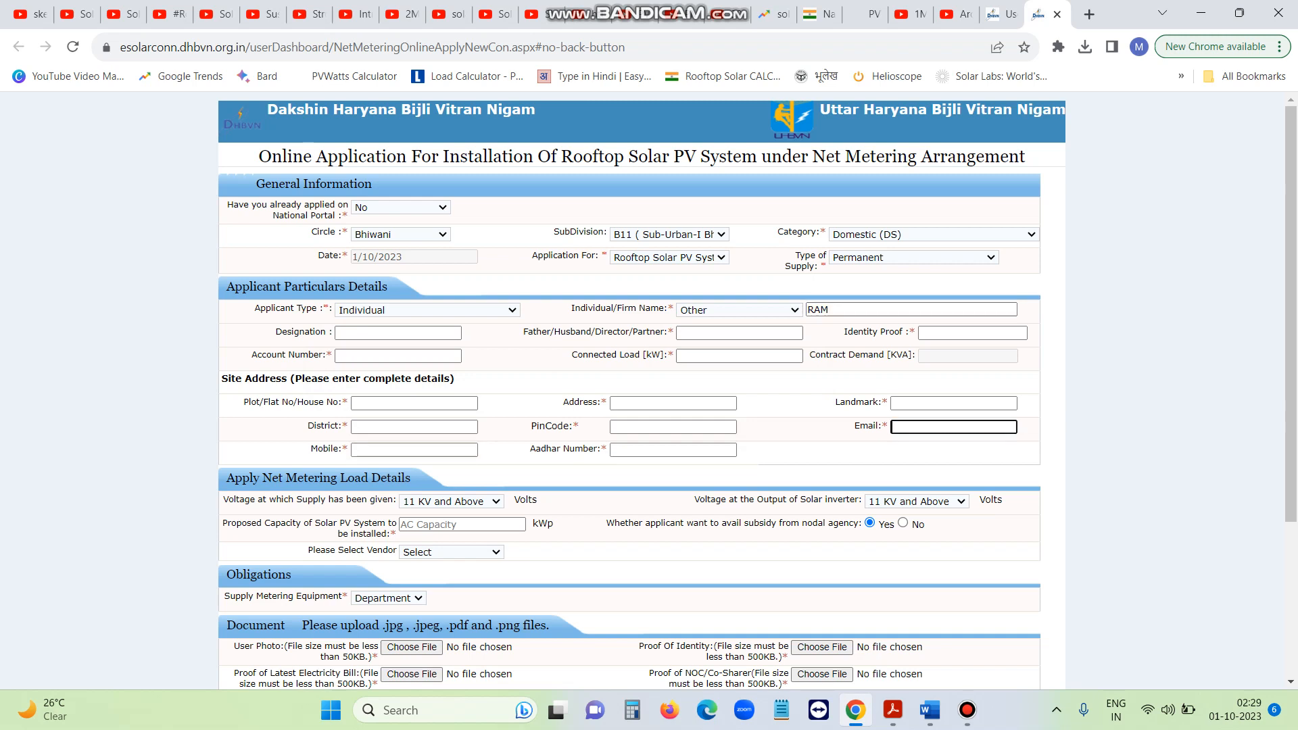
{"action": "left_click", "coordinate": [872, 310]}
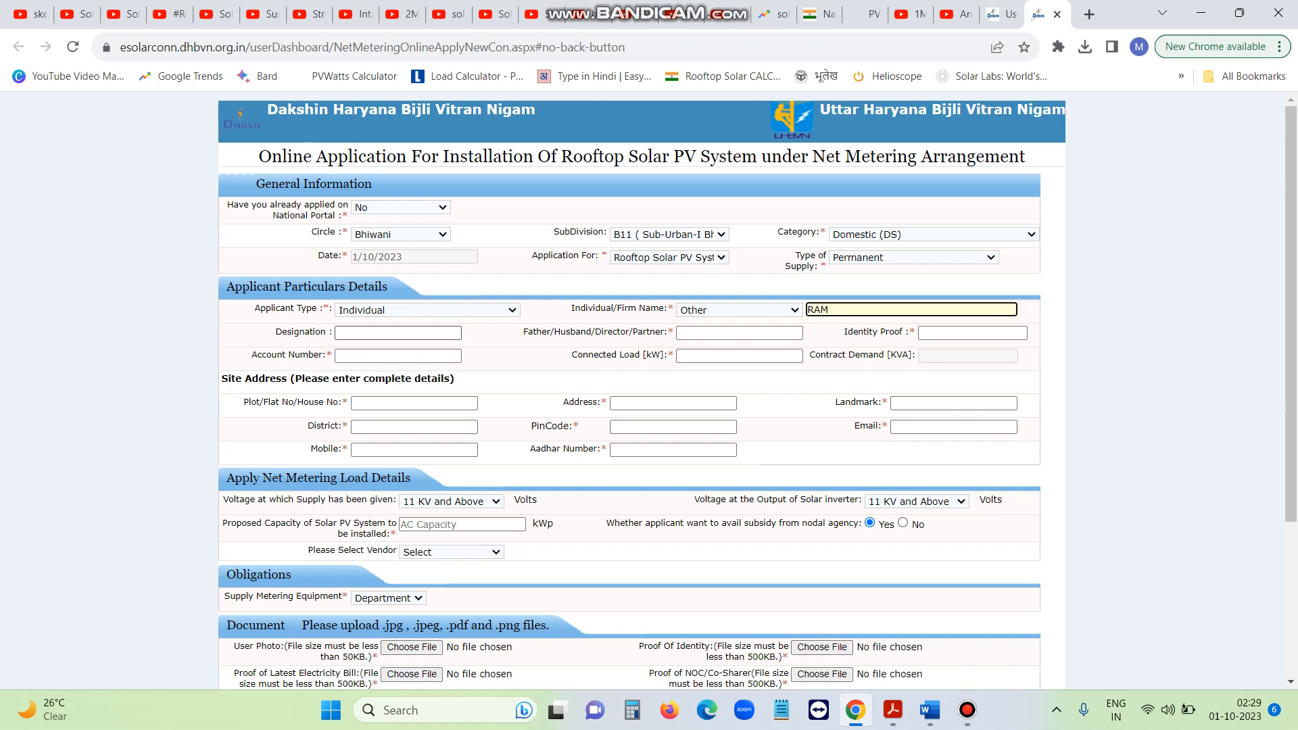
{"action": "left_click", "coordinate": [397, 333]}
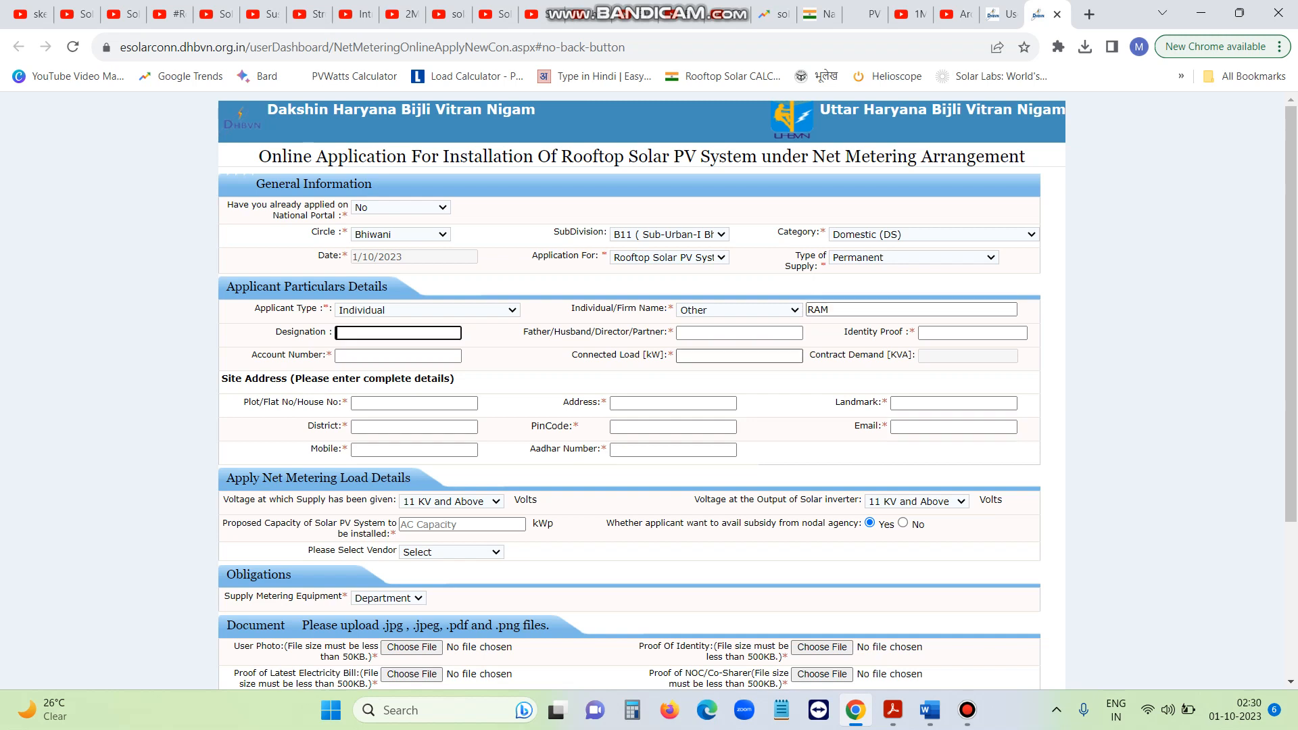
{"action": "left_click", "coordinate": [739, 333]}
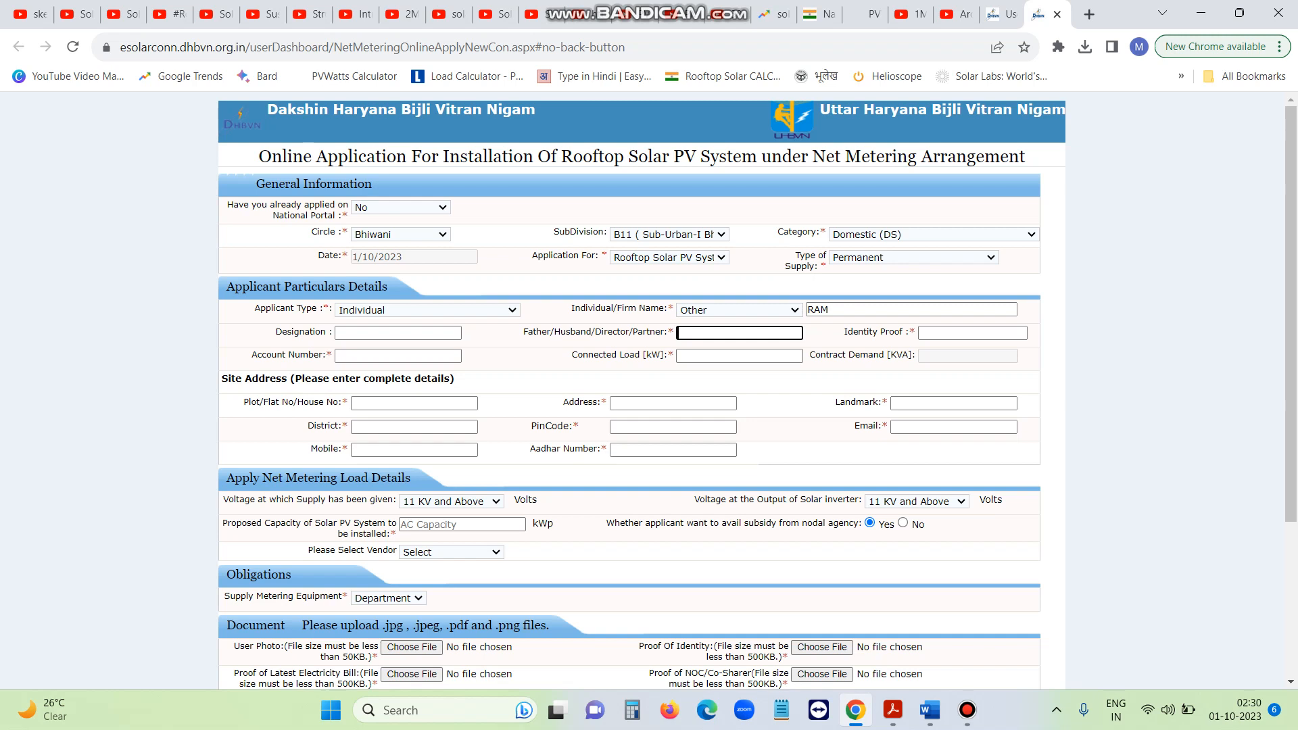
{"action": "type", "text": "father"}
Set Identity Proof to 'adhar' and Connected Load to 10 kW
{"action": "left_click", "coordinate": [972, 334]}
{"action": "type", "text": "adh"}
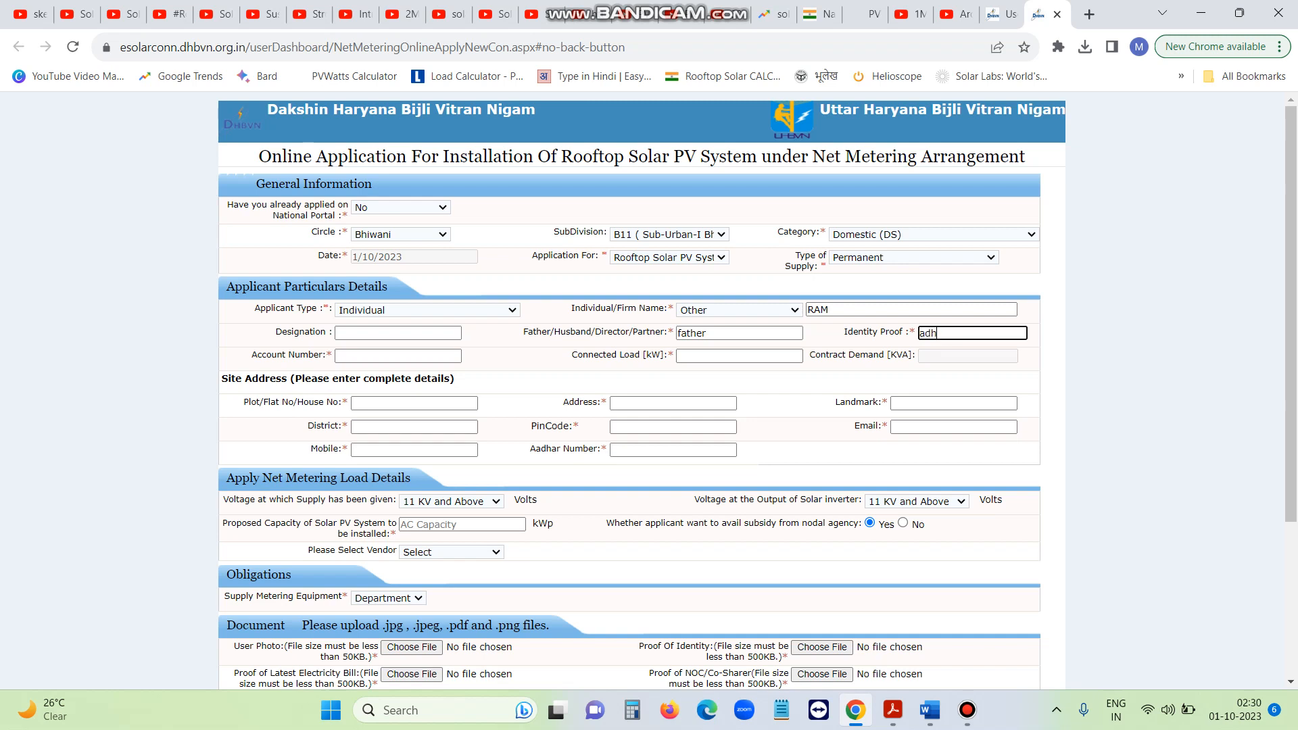
{"action": "type", "text": "ar"}
{"action": "left_click", "coordinate": [398, 356]}
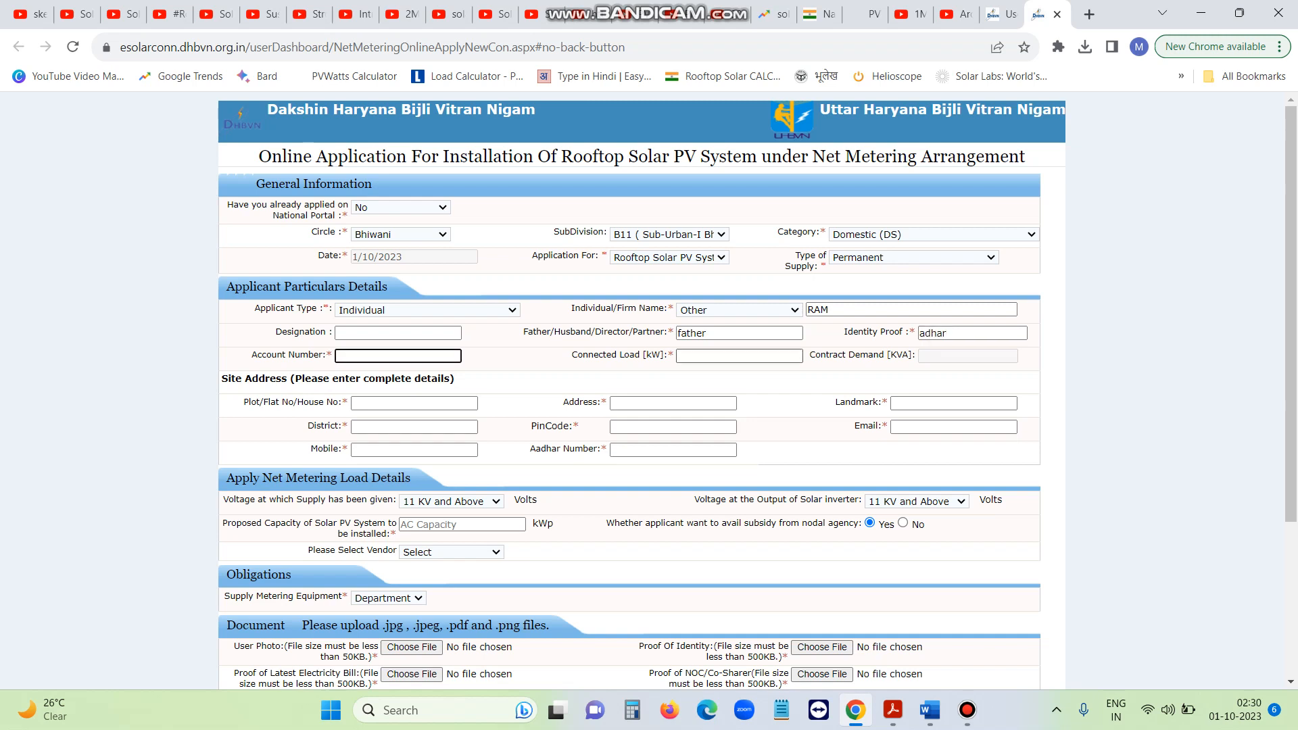
{"action": "left_click", "coordinate": [739, 356]}
{"action": "type", "text": "10"}
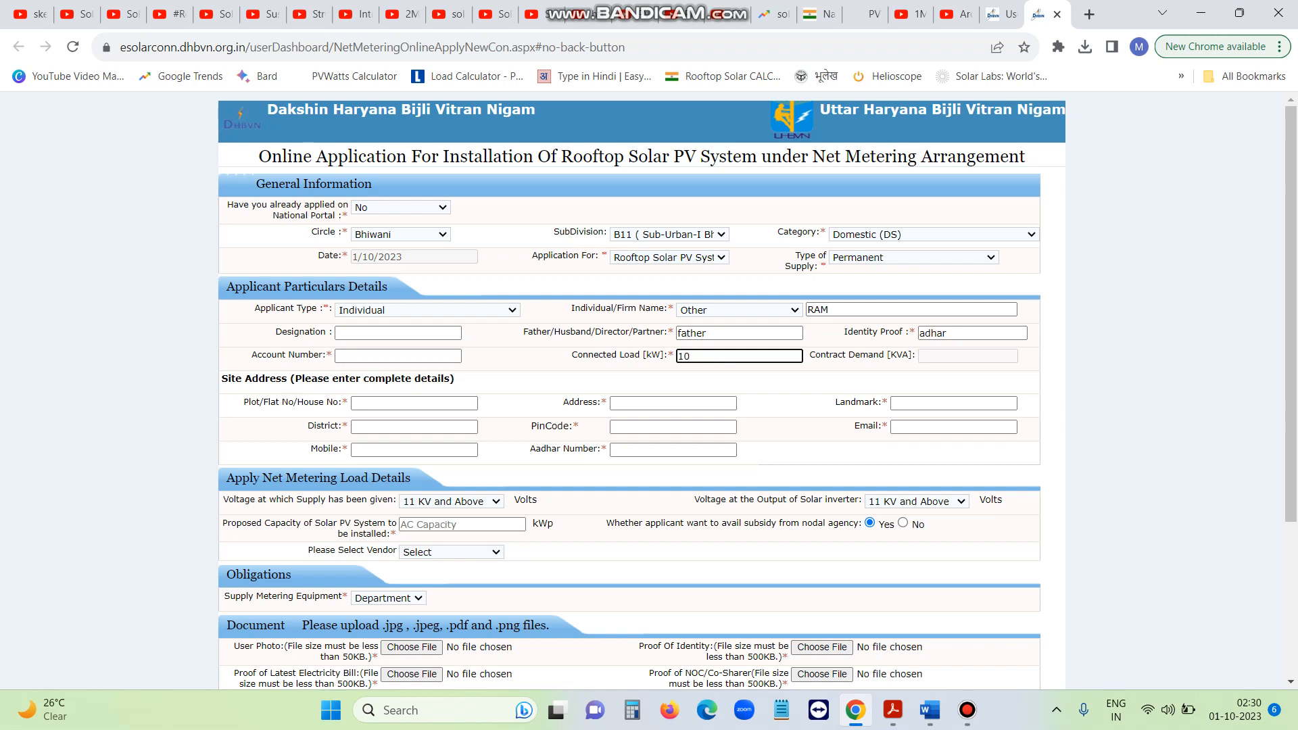
Enter the site's house number and street address, correcting a typing slip
{"action": "left_click", "coordinate": [414, 403]}
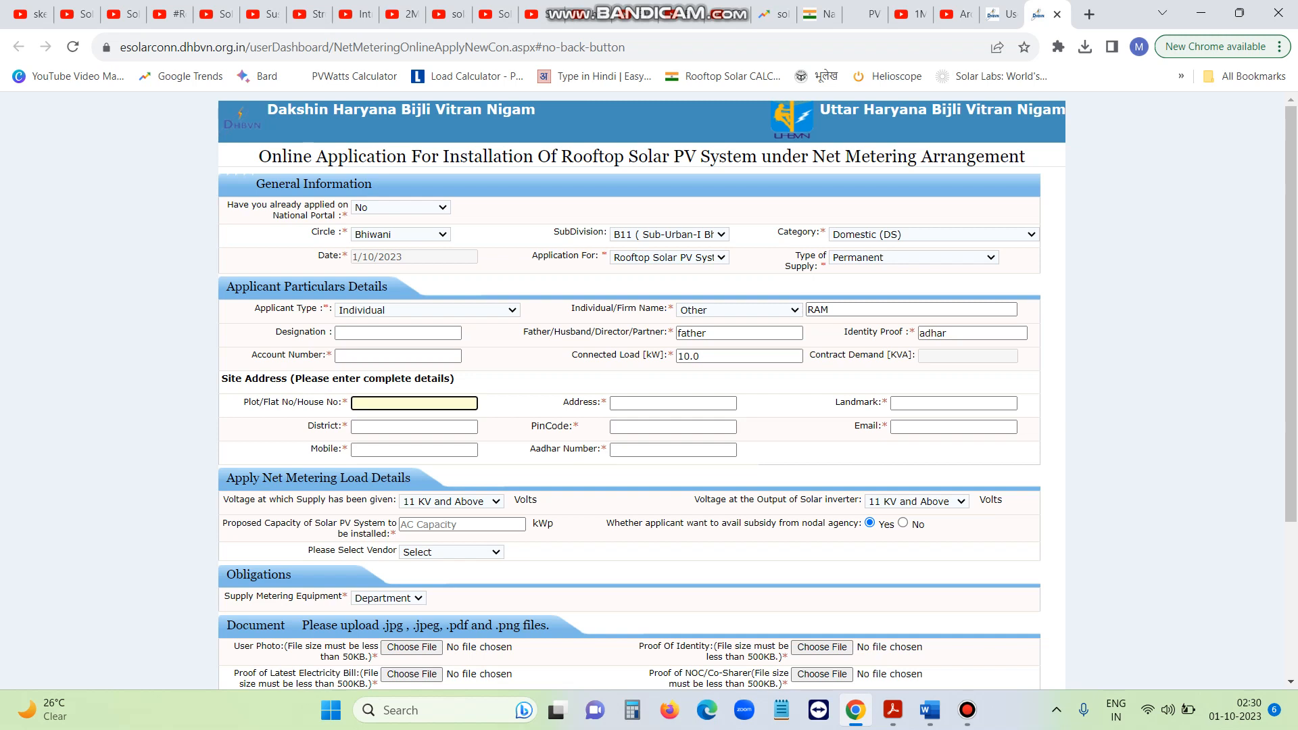
{"action": "left_click", "coordinate": [673, 404]}
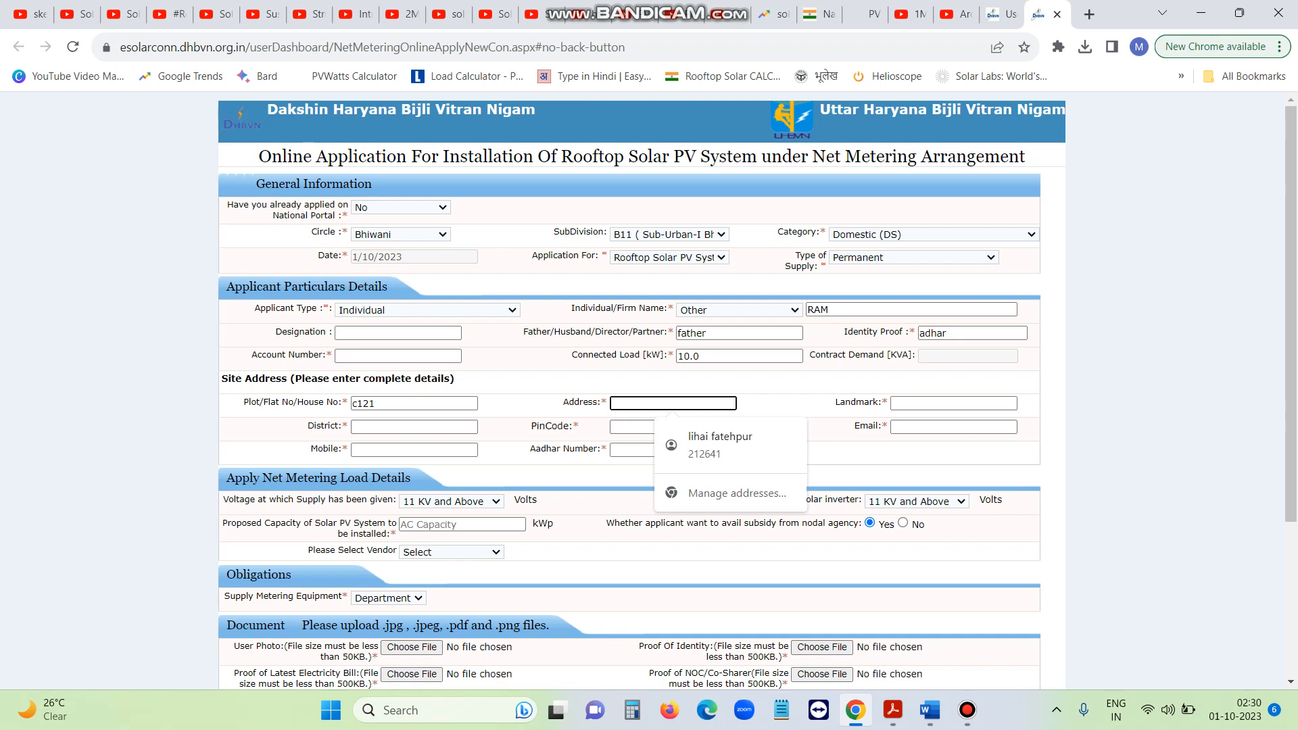
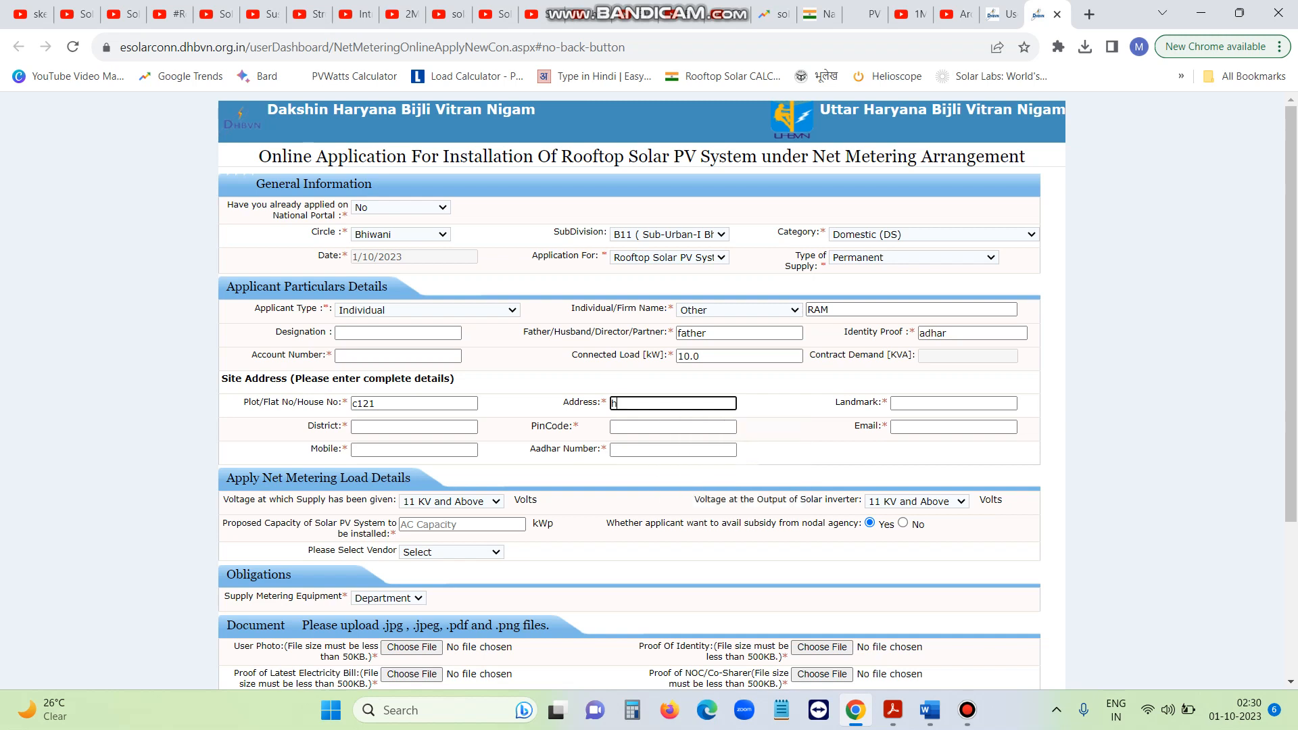
Fill in the site's landmark and district, then move past pin code and email
{"action": "key", "text": "Tab"}
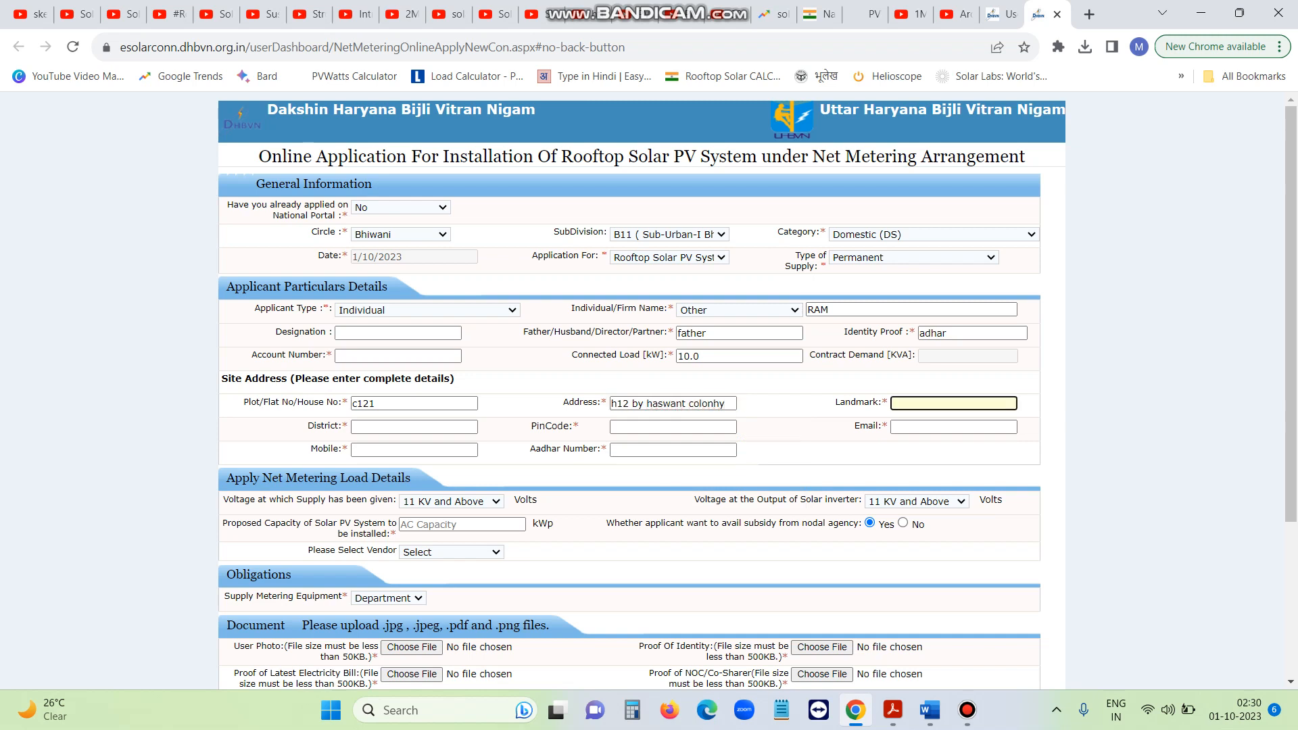
{"action": "type", "text": "temple"}
{"action": "left_click", "coordinate": [414, 427]}
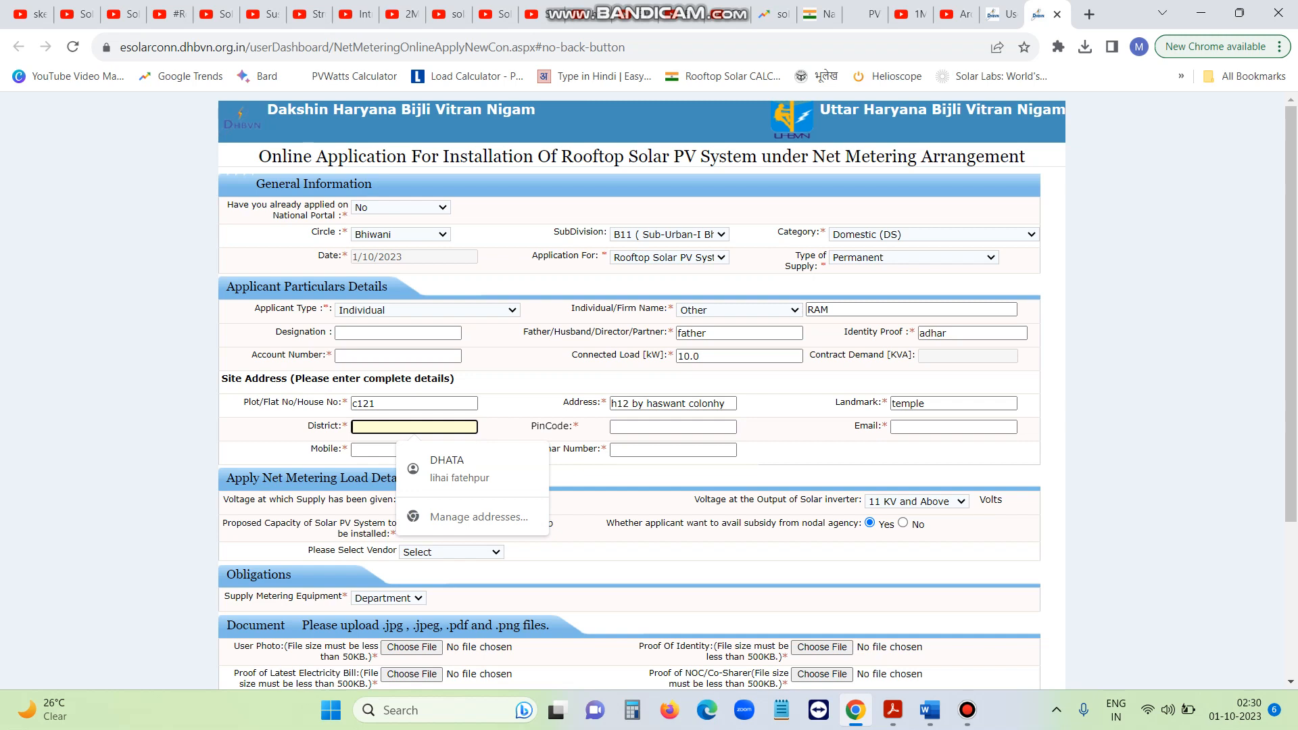
{"action": "type", "text": "bhiwani"}
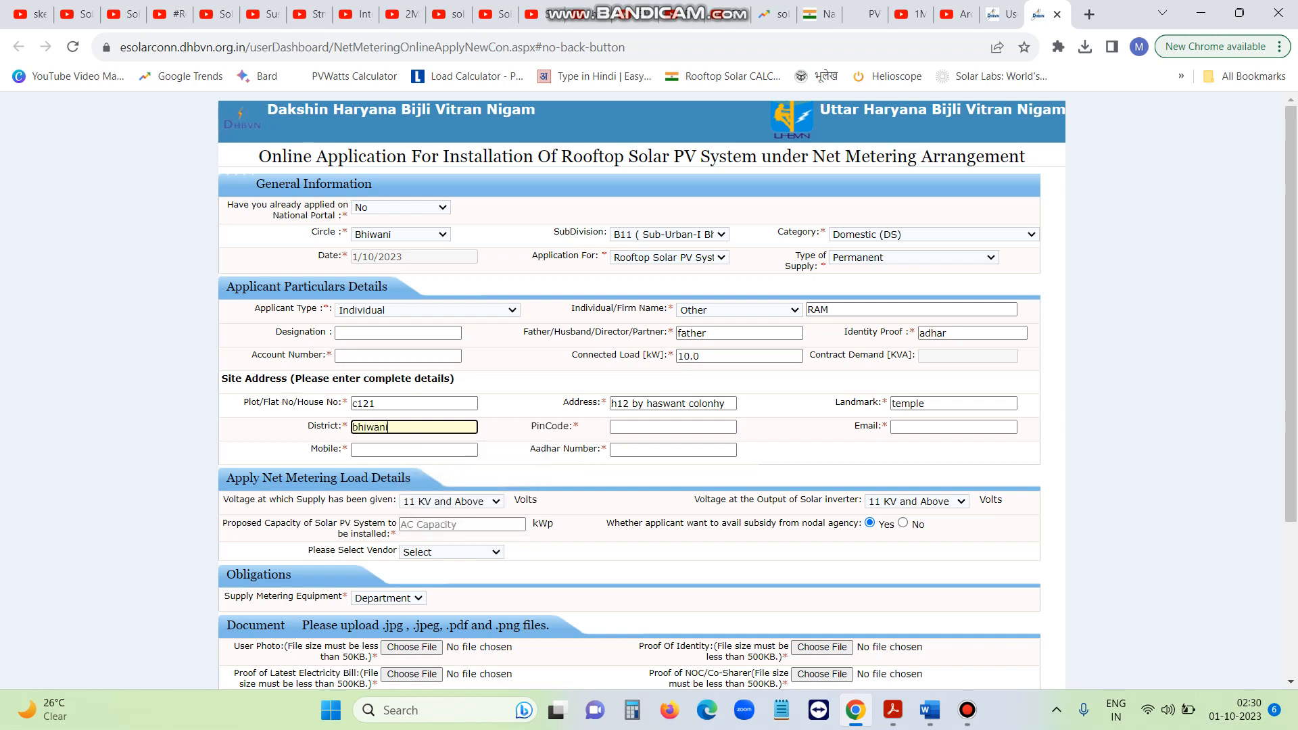
{"action": "left_click", "coordinate": [673, 427]}
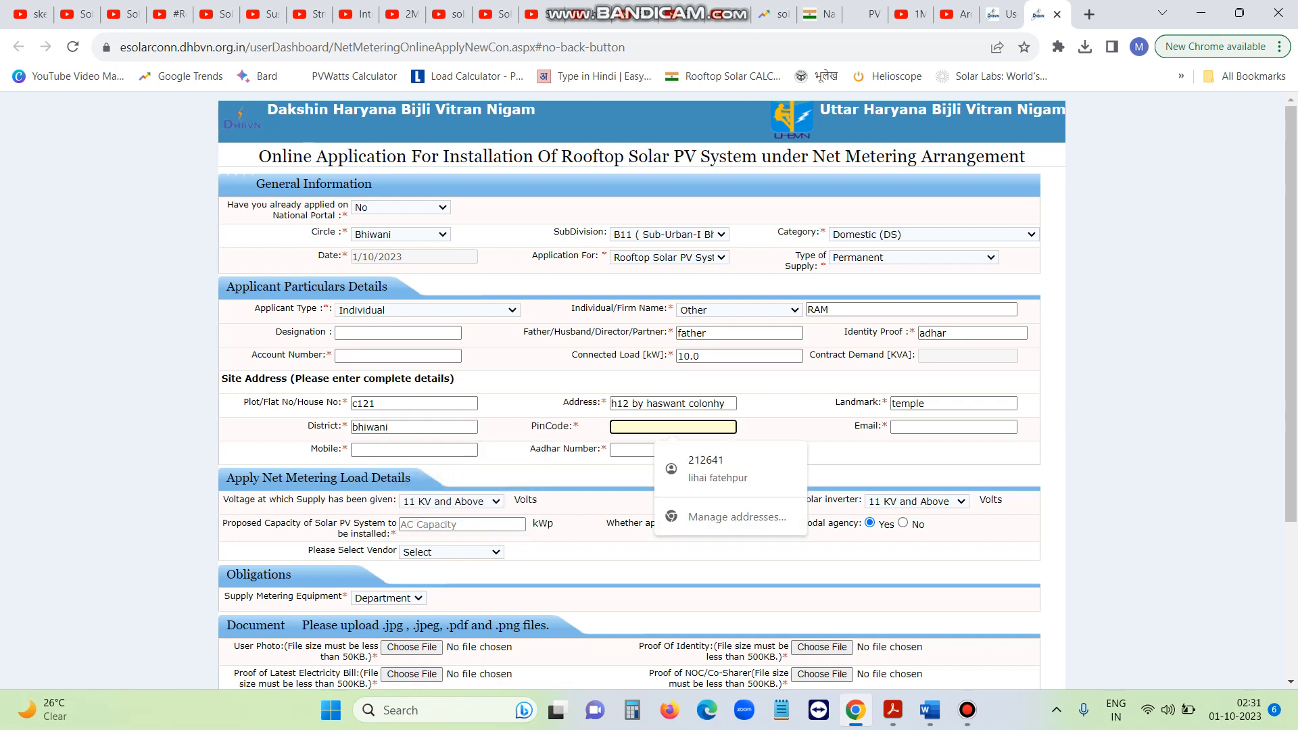
{"action": "left_click", "coordinate": [953, 427]}
{"action": "key", "text": "Tab"}
{"action": "key", "text": "Tab"}
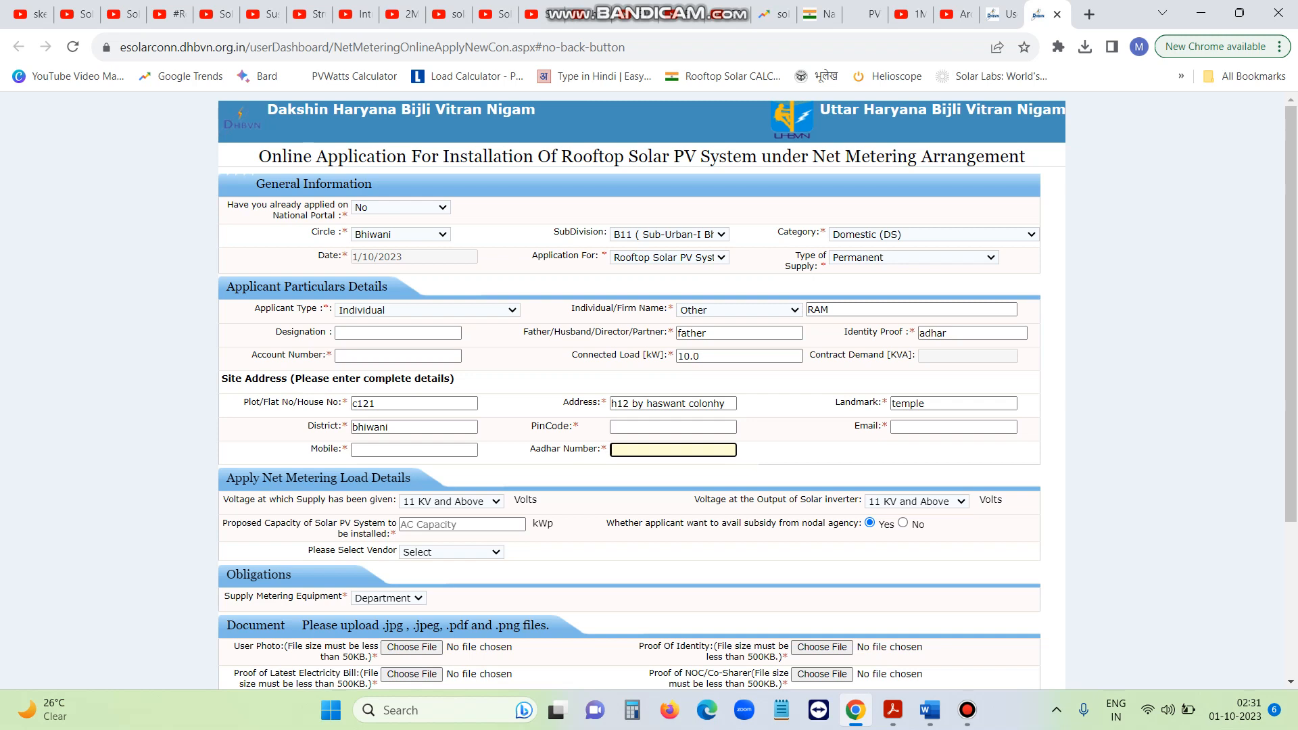
{"action": "left_click_drag", "start_coordinate": [255, 184], "coordinate": [372, 184]}
{"action": "left_click_drag", "start_coordinate": [227, 287], "coordinate": [383, 287]}
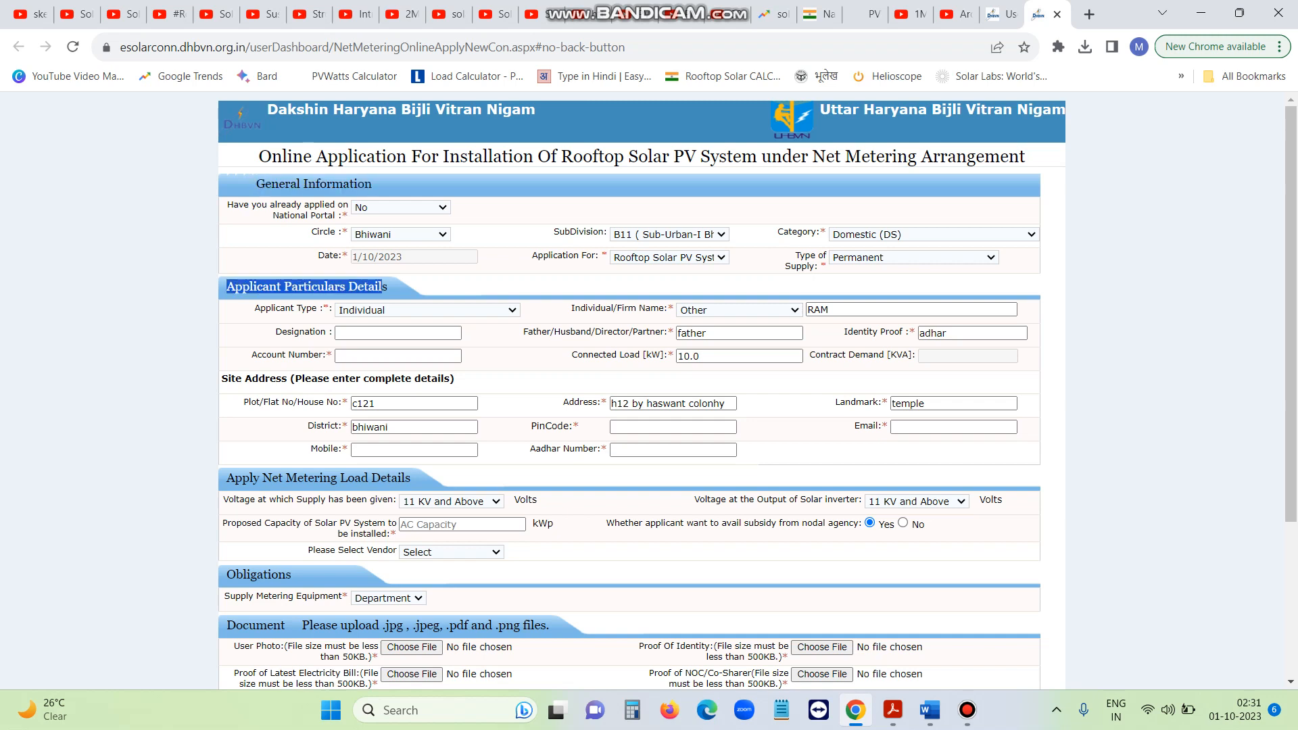
{"action": "left_click_drag", "start_coordinate": [228, 378], "coordinate": [455, 379]}
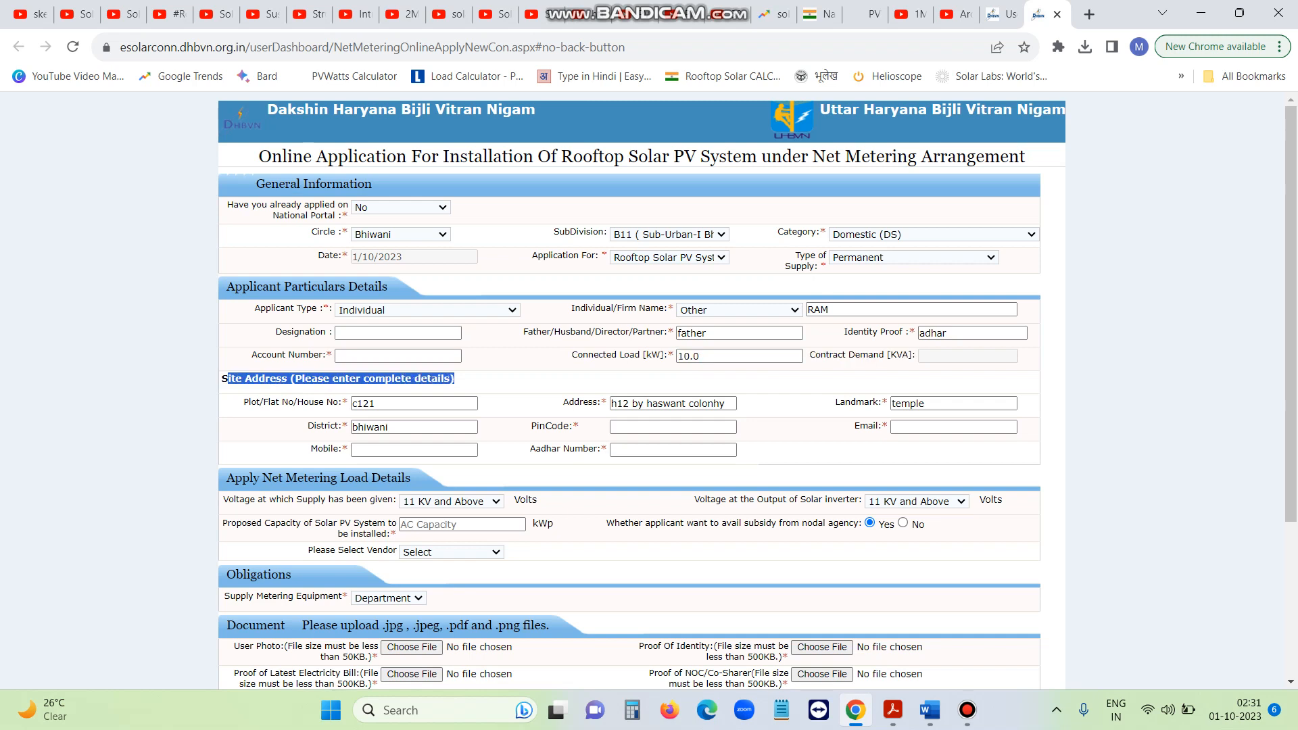
{"action": "scroll", "coordinate": [629, 392], "scroll_direction": "down", "scroll_amount": 3}
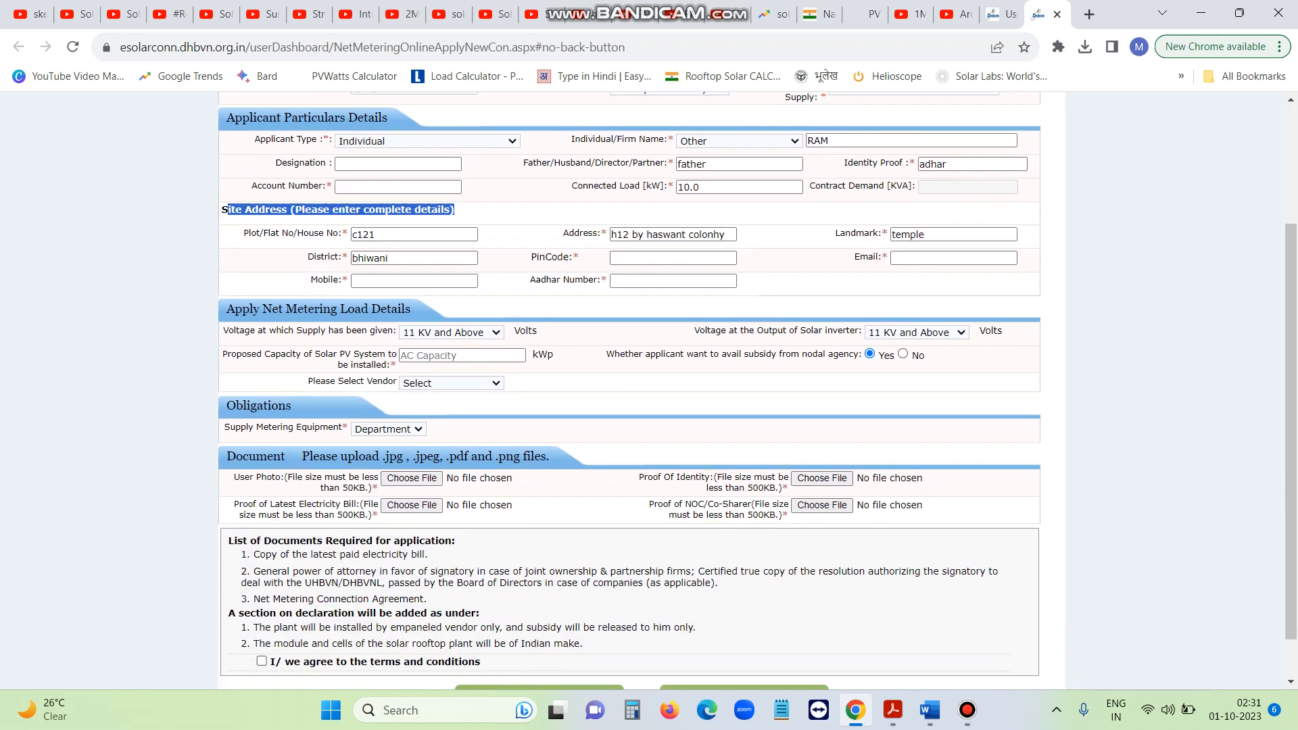
{"action": "left_click_drag", "start_coordinate": [226, 309], "coordinate": [412, 308]}
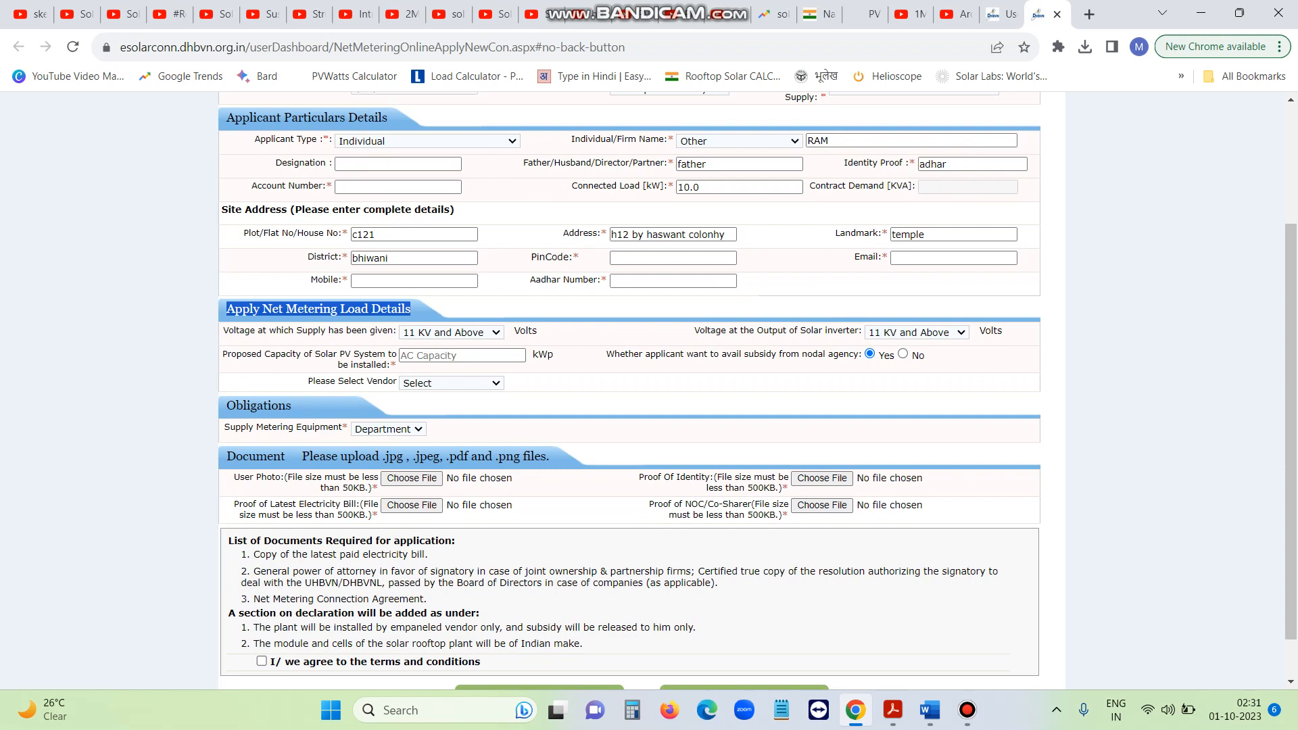
Set both the supply voltage and inverter output voltage to 400/415 Volt
{"action": "left_click", "coordinate": [452, 332]}
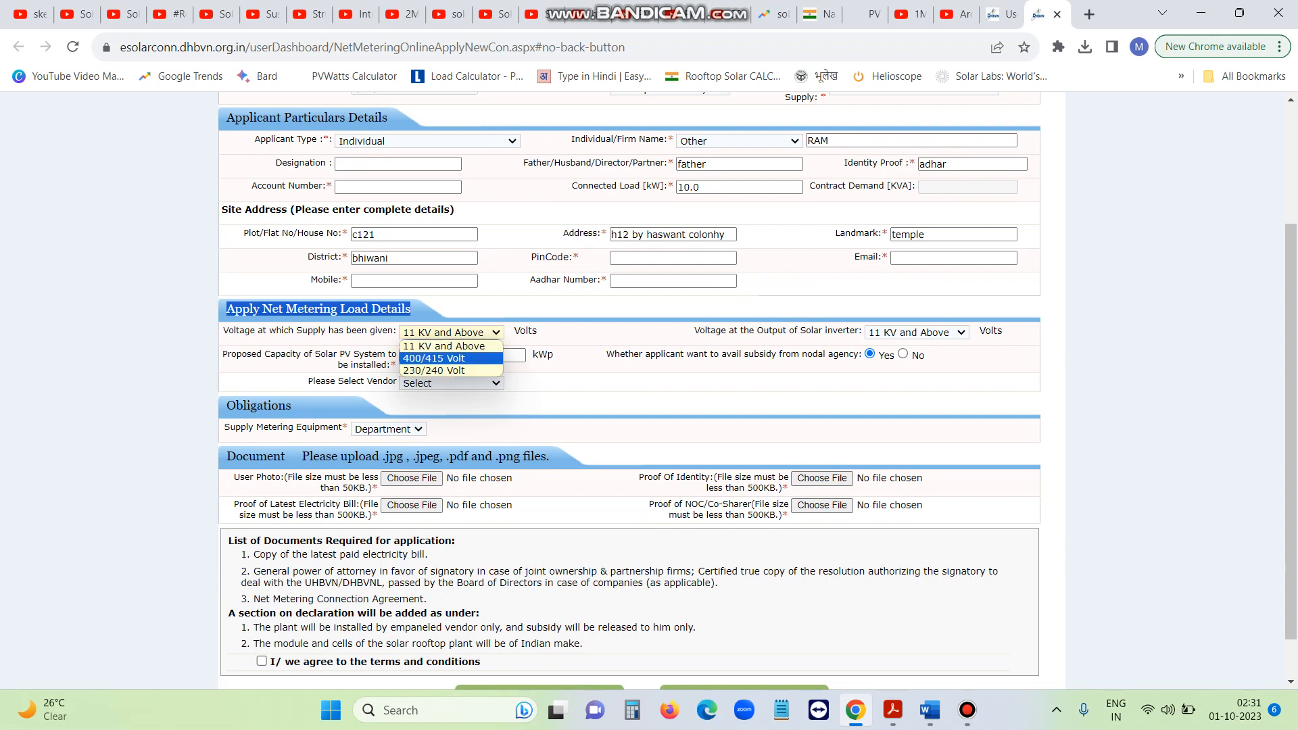
{"action": "left_click", "coordinate": [451, 358]}
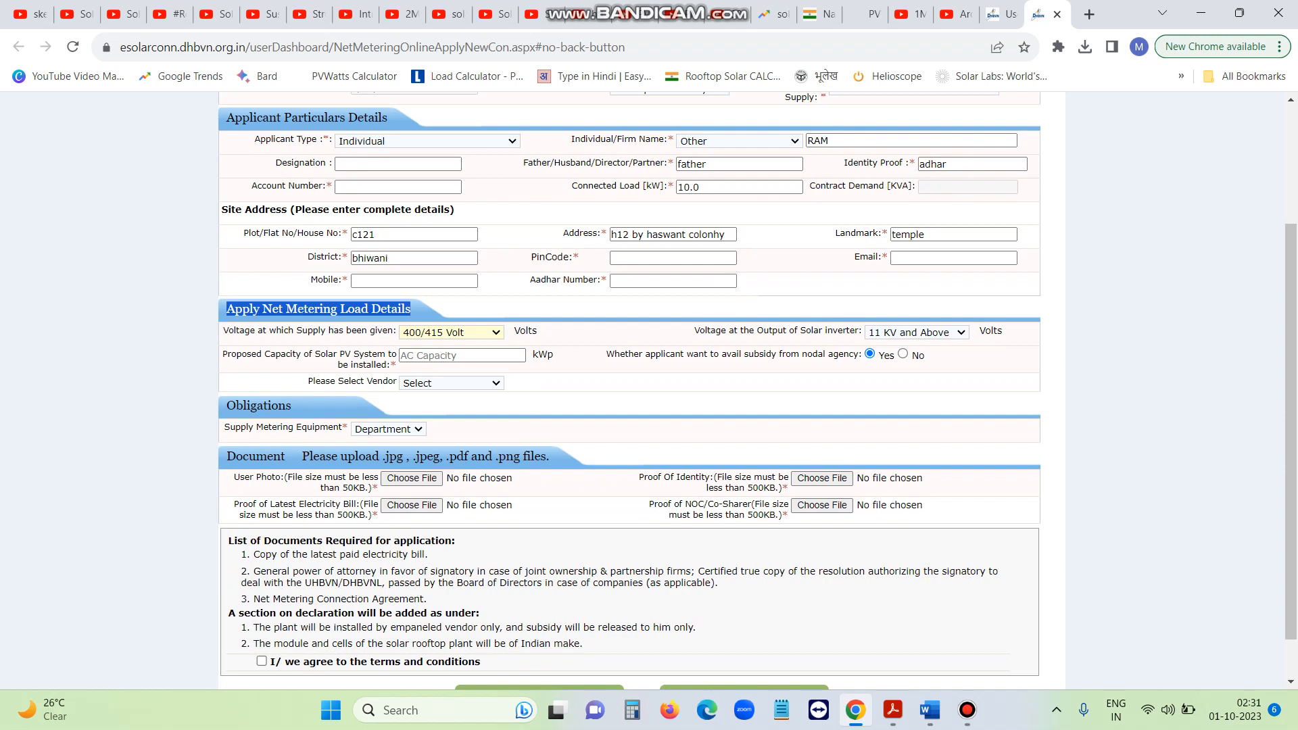
{"action": "left_click", "coordinate": [916, 332]}
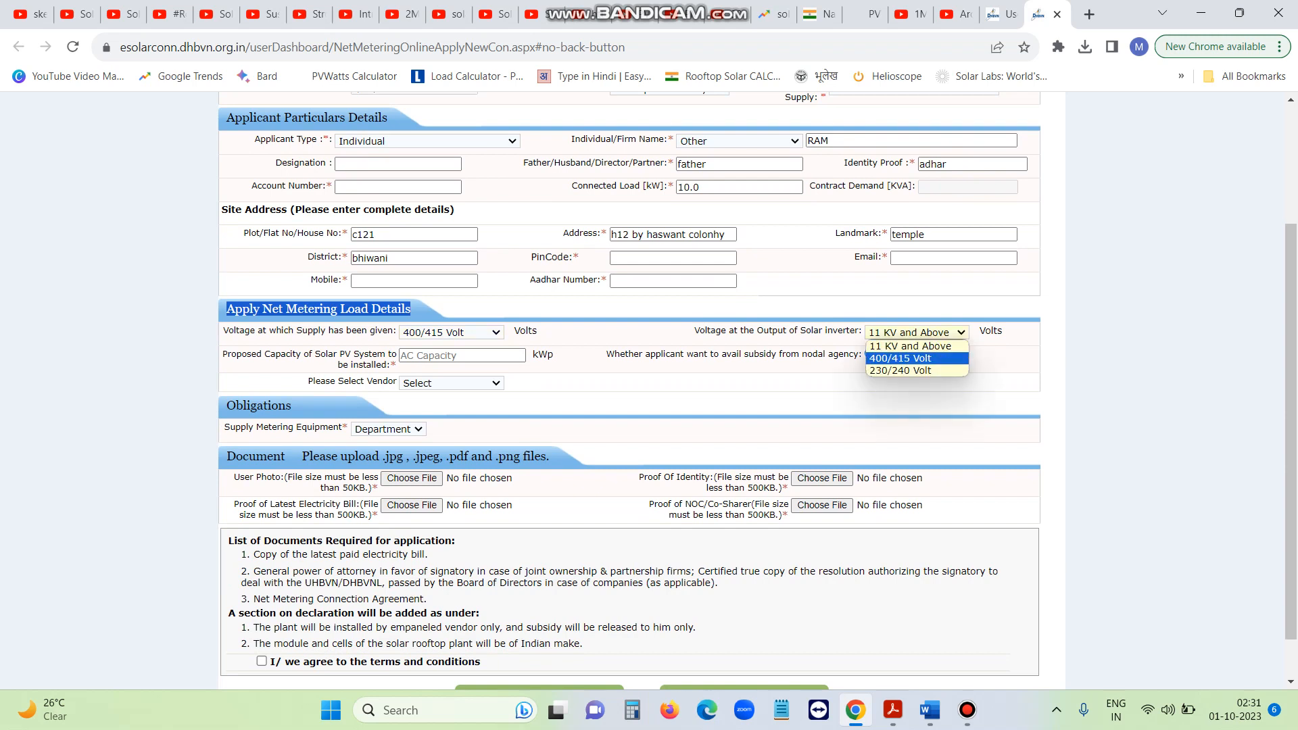
{"action": "left_click", "coordinate": [918, 358]}
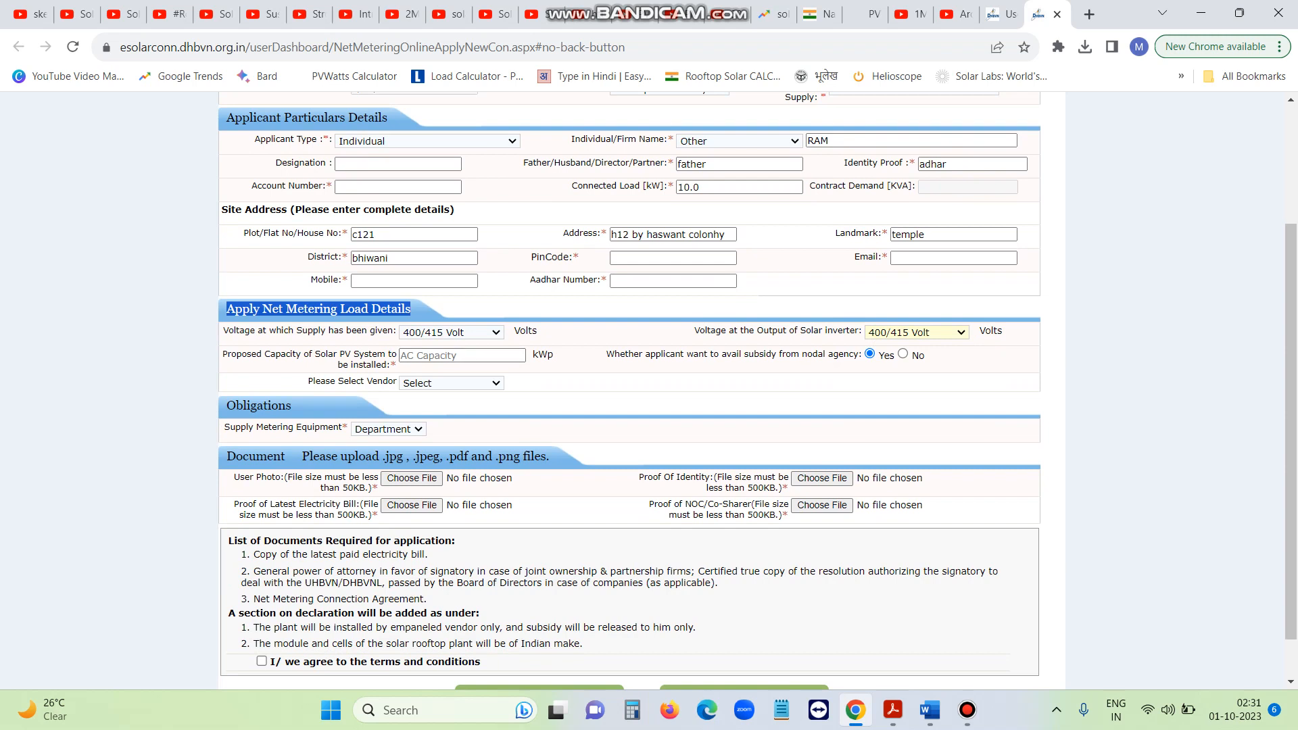
Enter 10.0 kWp proposed solar capacity and leave the subsidy set to Yes
{"action": "left_click", "coordinate": [463, 355]}
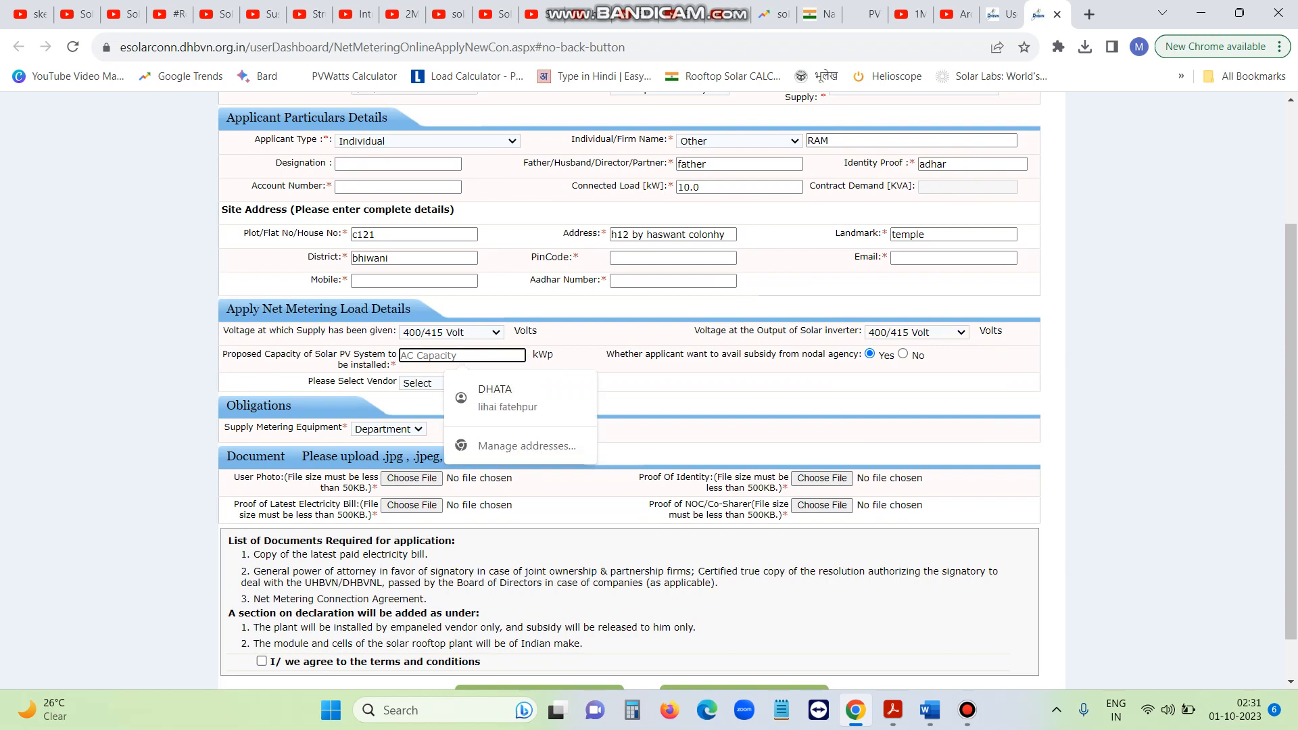
{"action": "type", "text": "10"}
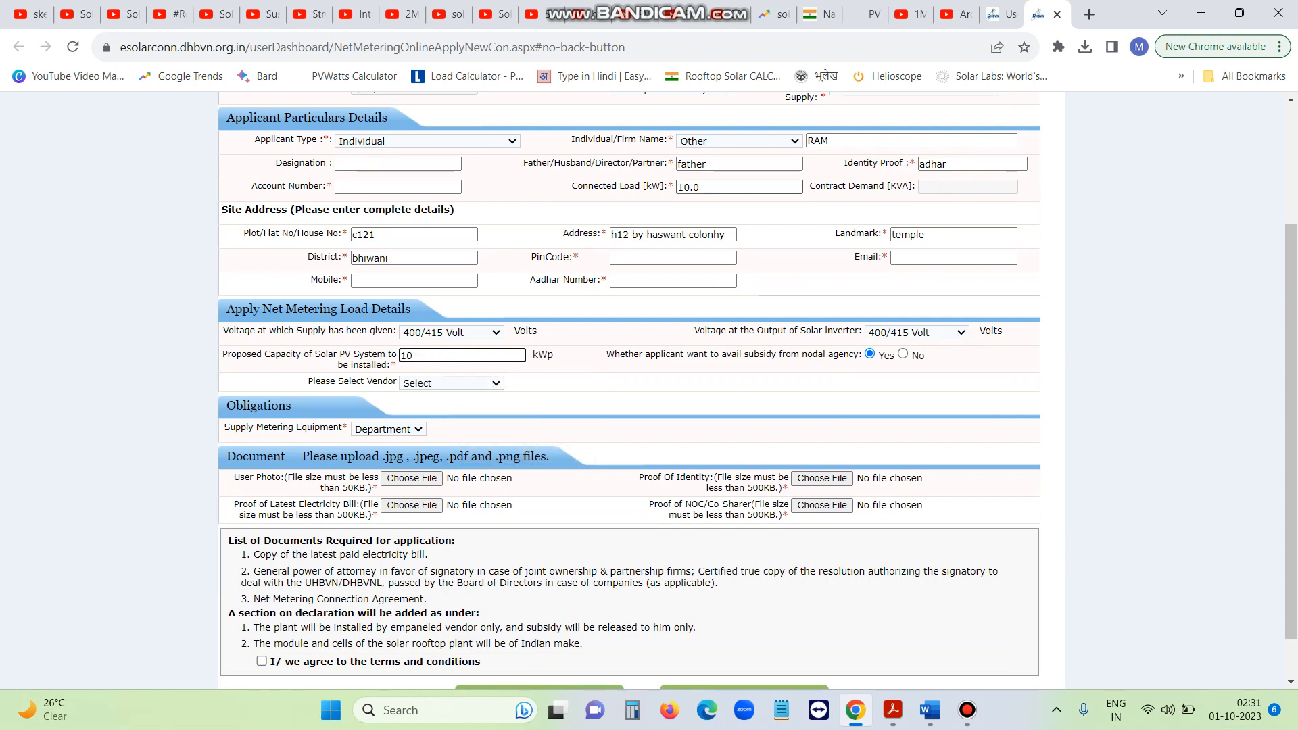
{"action": "double_click", "coordinate": [688, 188]}
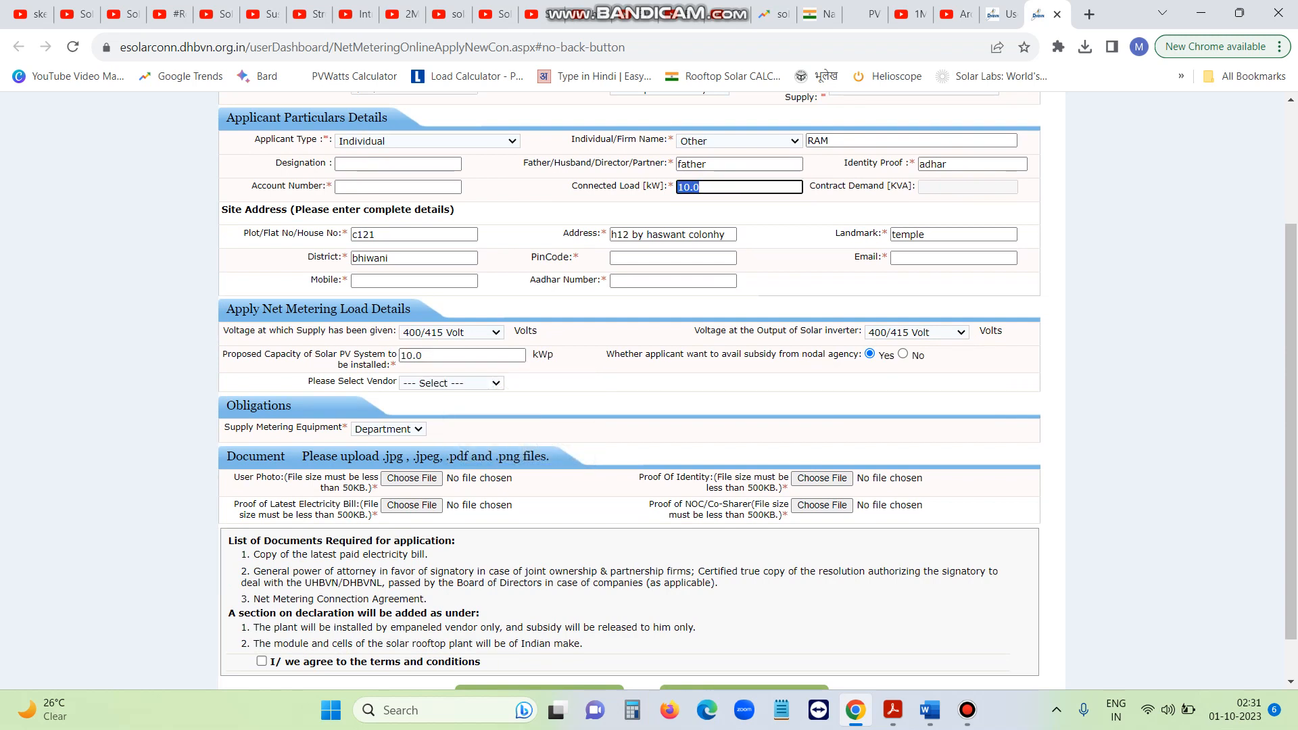
{"action": "double_click", "coordinate": [411, 356]}
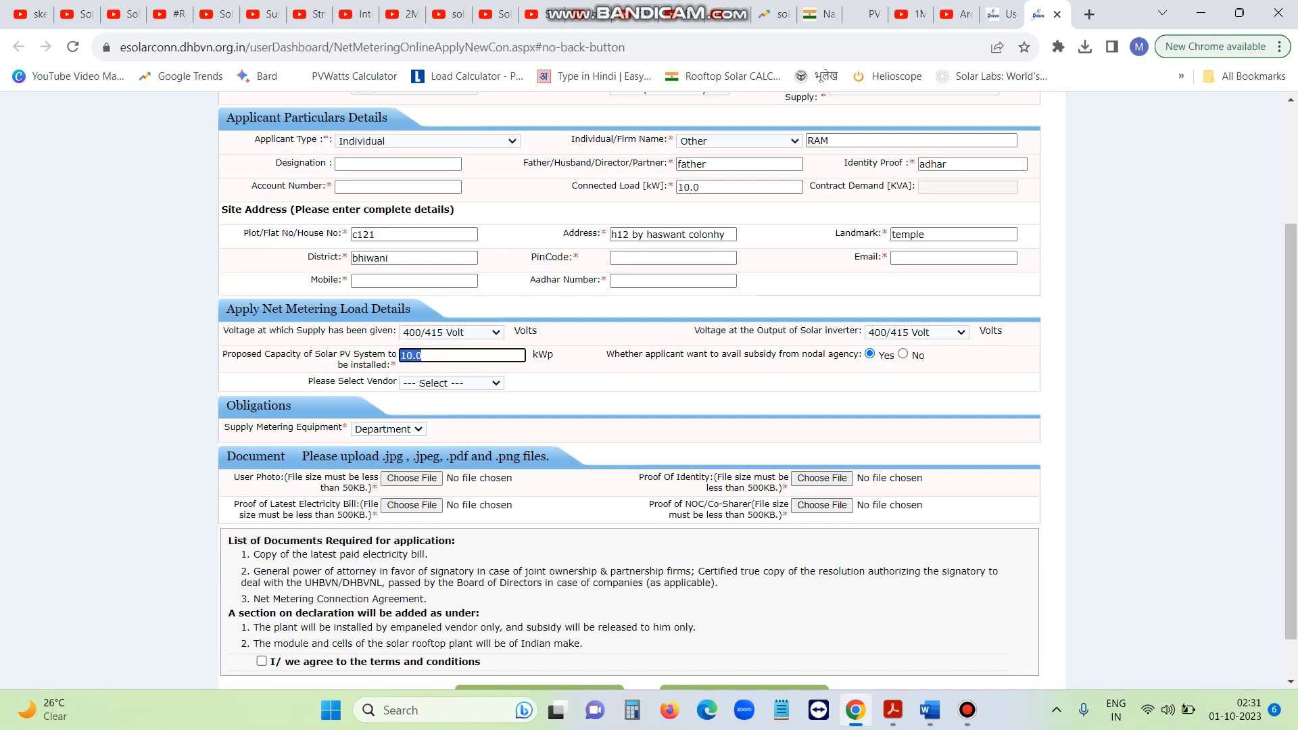
{"action": "left_click", "coordinate": [580, 380]}
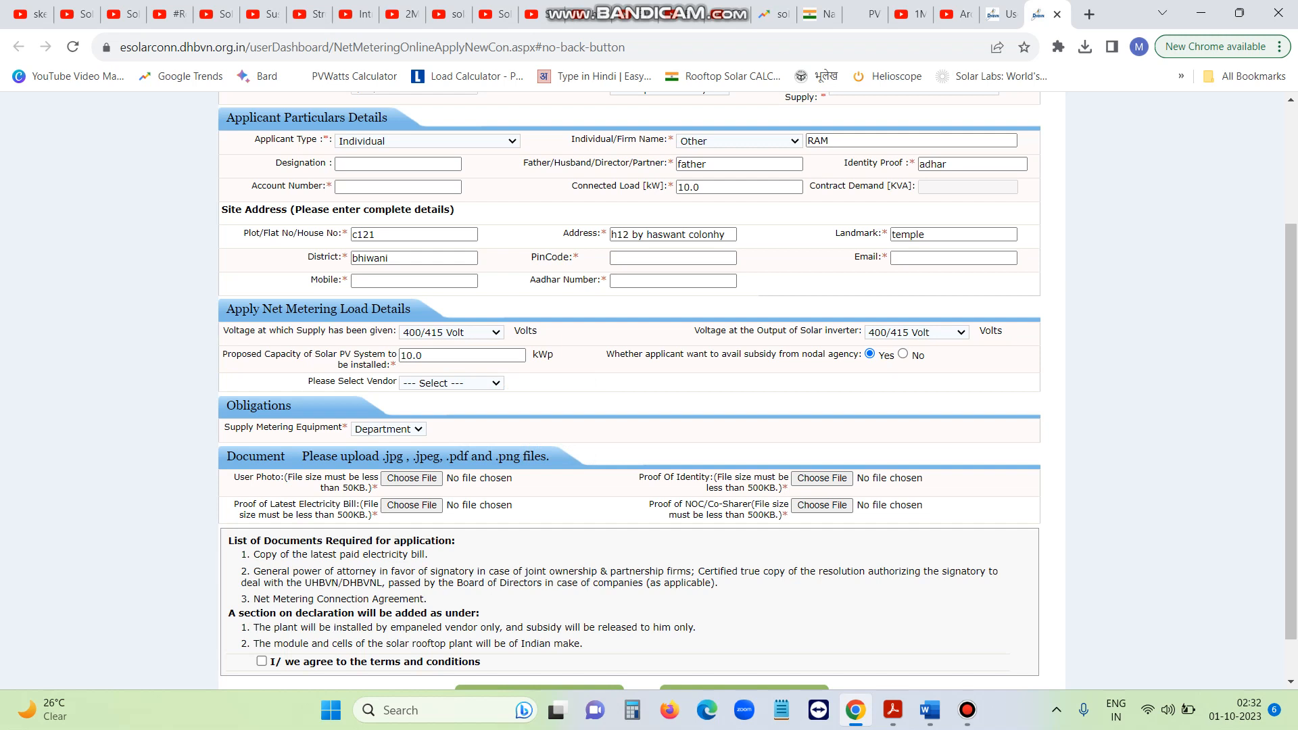
{"action": "left_click", "coordinate": [902, 354]}
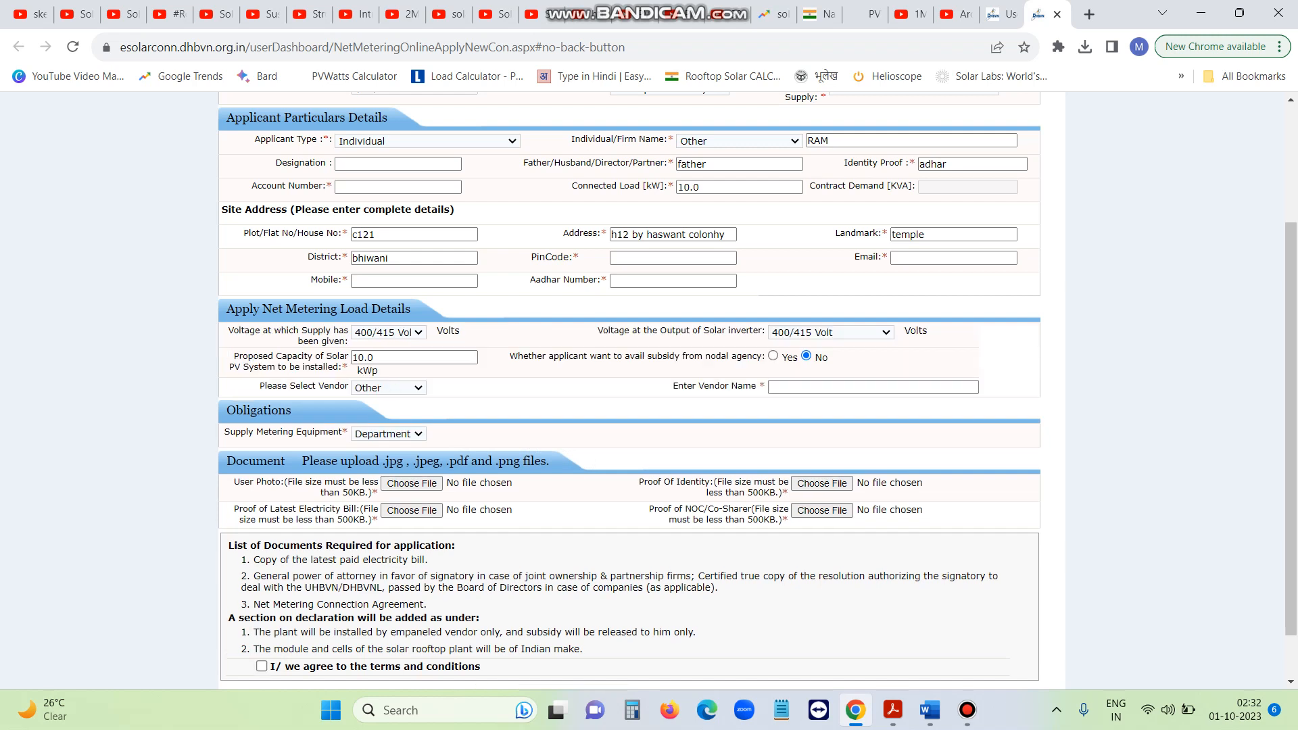
{"action": "left_click", "coordinate": [773, 355]}
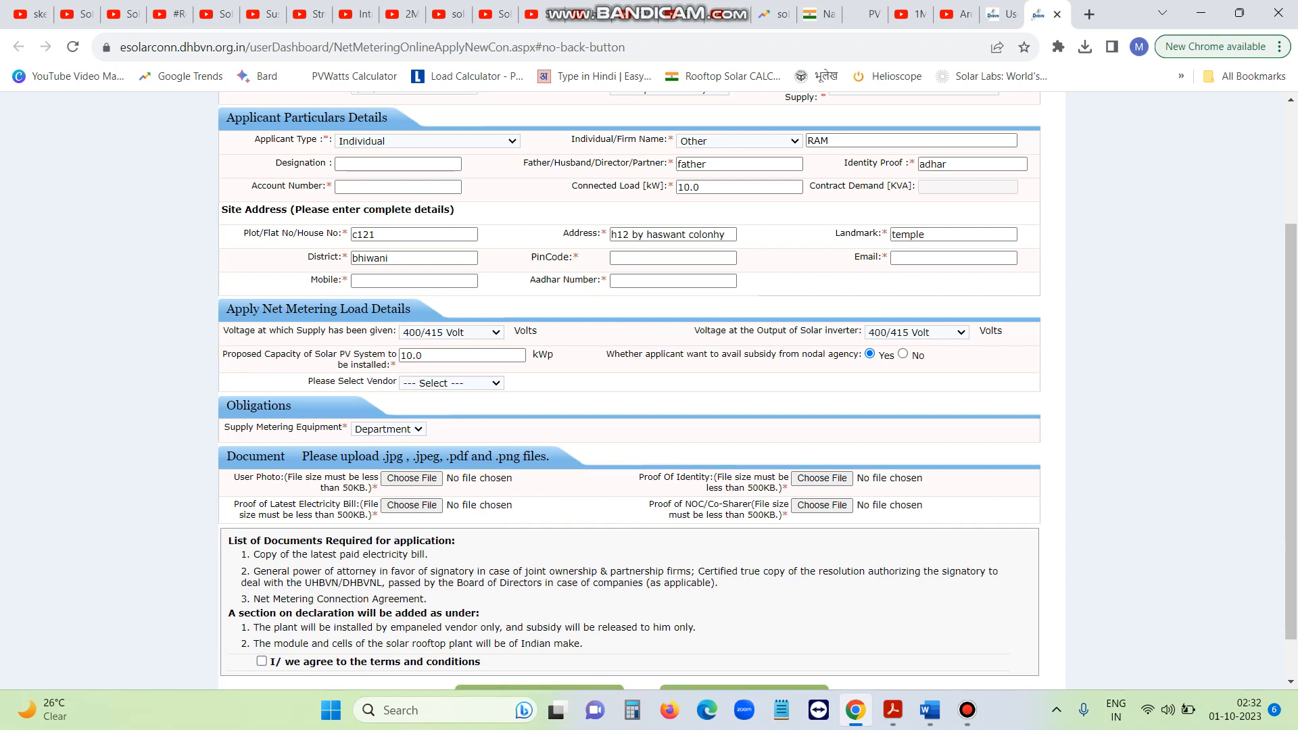
Select M/s Divine Energy Solutions as vendor and keep Department for metering equipment supply
{"action": "left_click", "coordinate": [451, 382]}
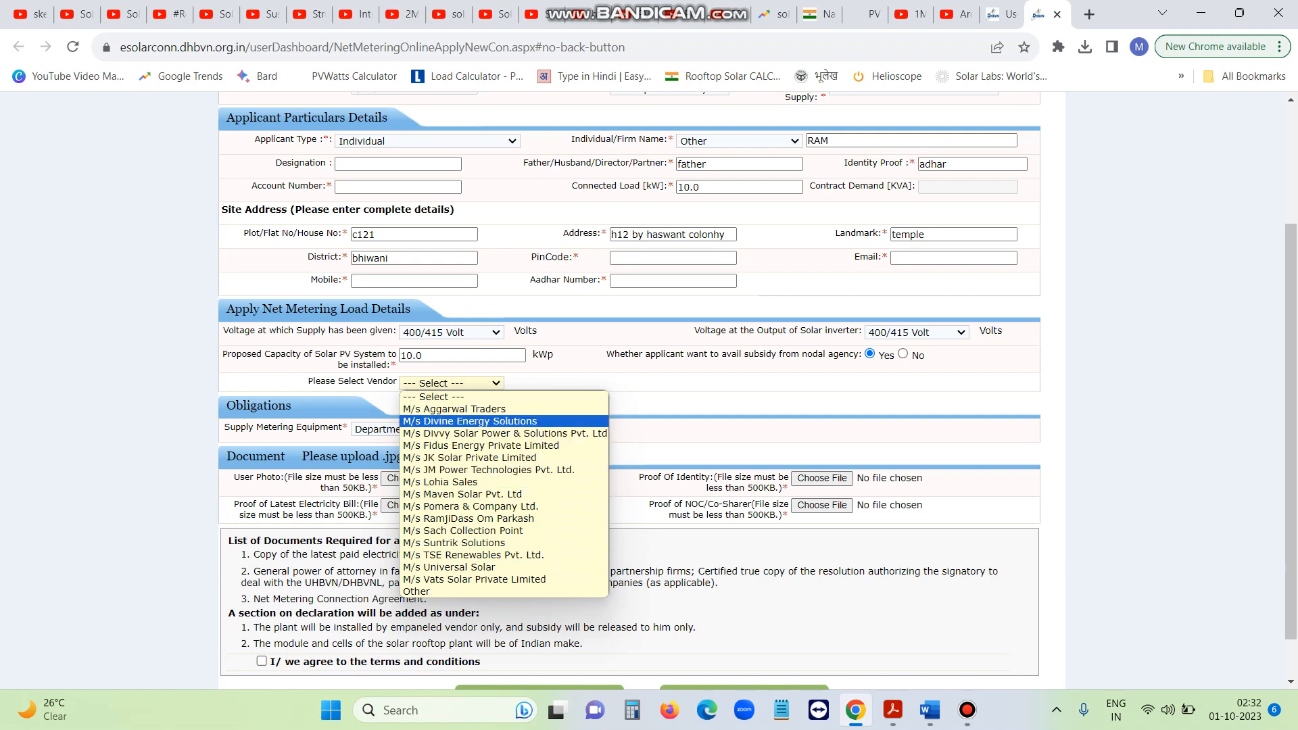
{"action": "left_click", "coordinate": [470, 421]}
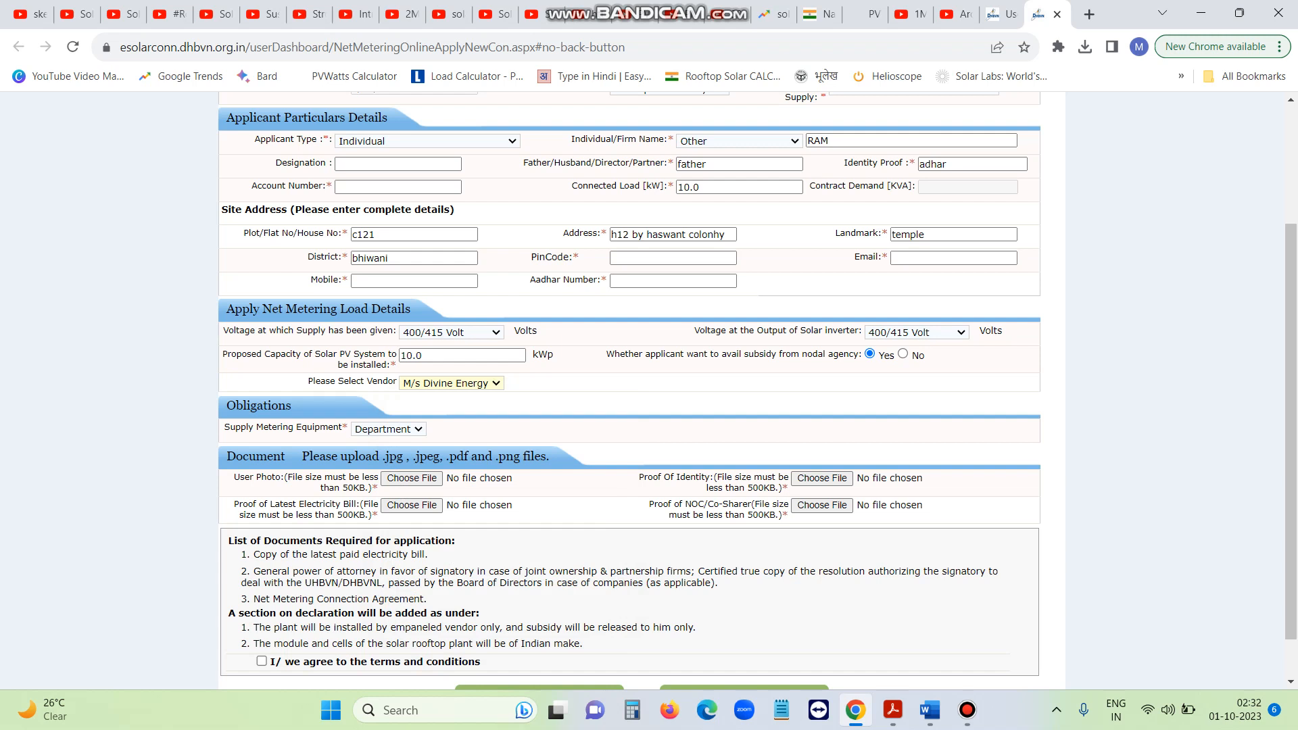
{"action": "left_click", "coordinate": [389, 429]}
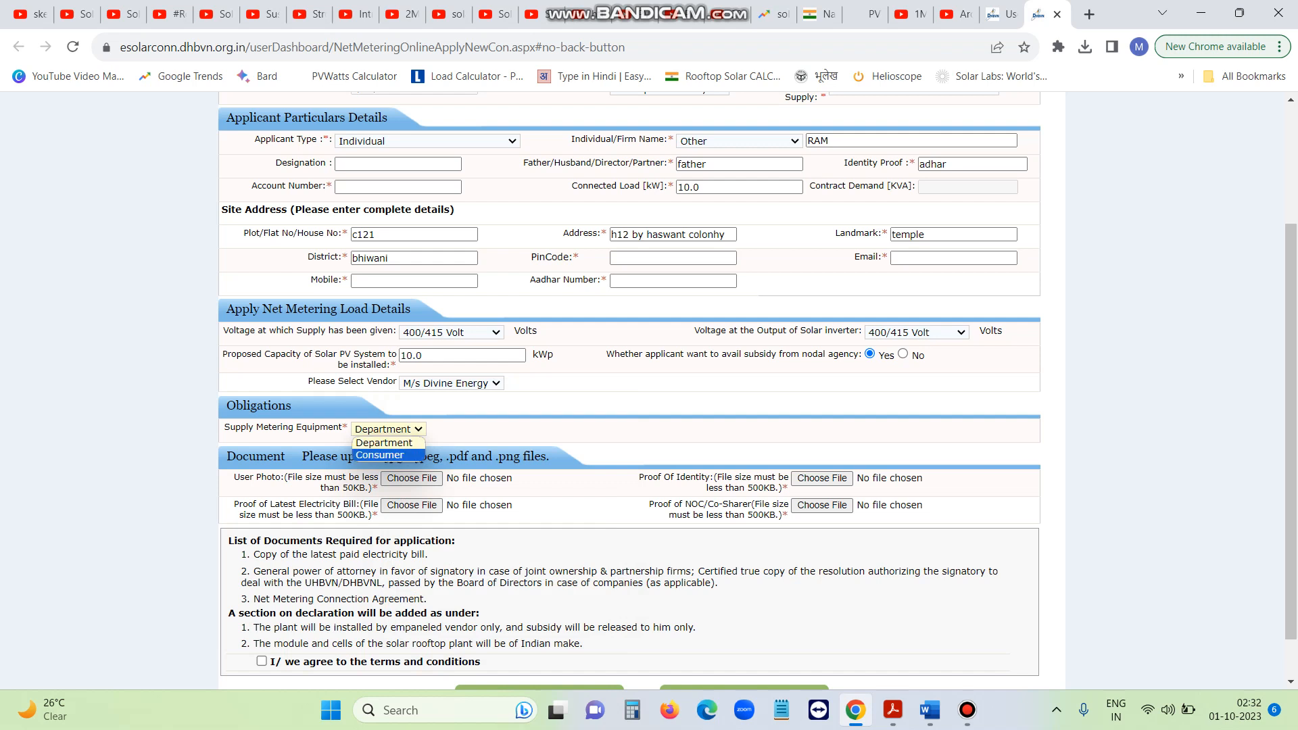
{"action": "left_click", "coordinate": [384, 443]}
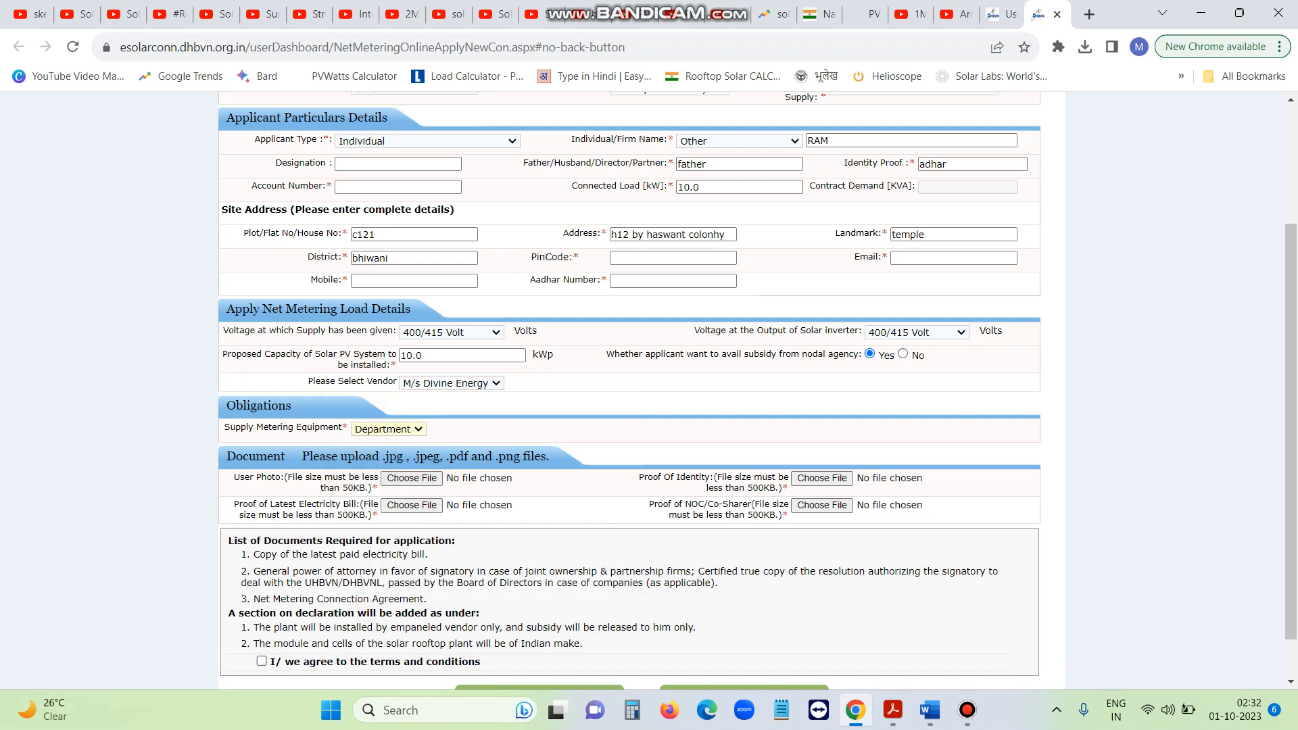
{"action": "scroll", "coordinate": [629, 392], "scroll_direction": "down", "scroll_amount": 1}
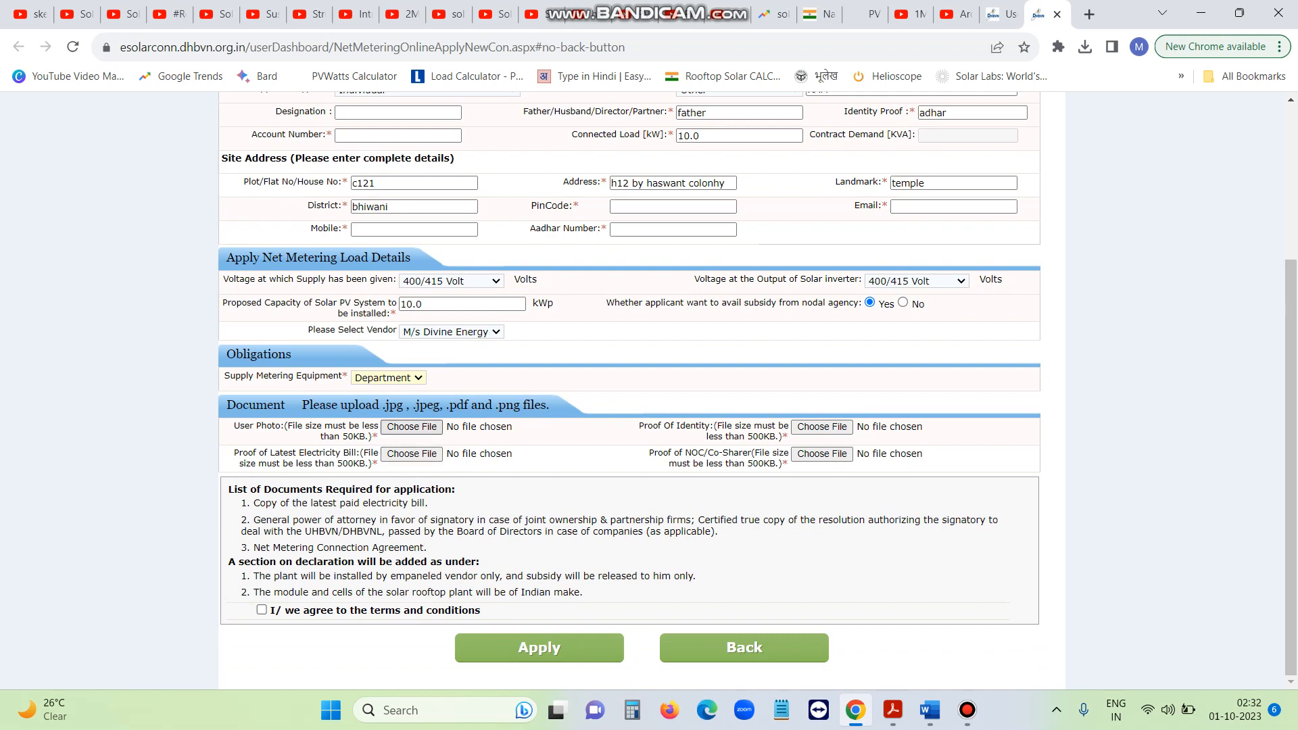
{"action": "left_click_drag", "start_coordinate": [372, 436], "coordinate": [340, 437]}
{"action": "left_click_drag", "start_coordinate": [639, 426], "coordinate": [690, 426]}
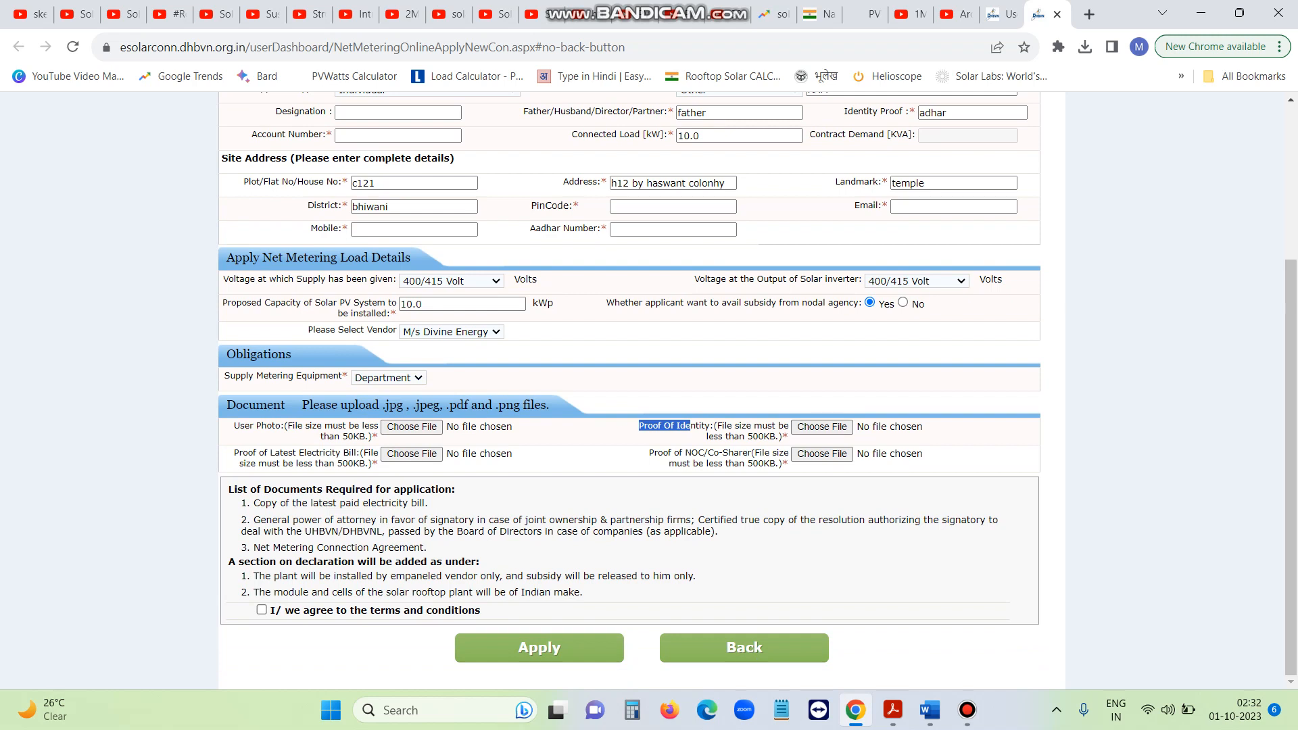
{"action": "left_click_drag", "start_coordinate": [280, 453], "coordinate": [360, 453]}
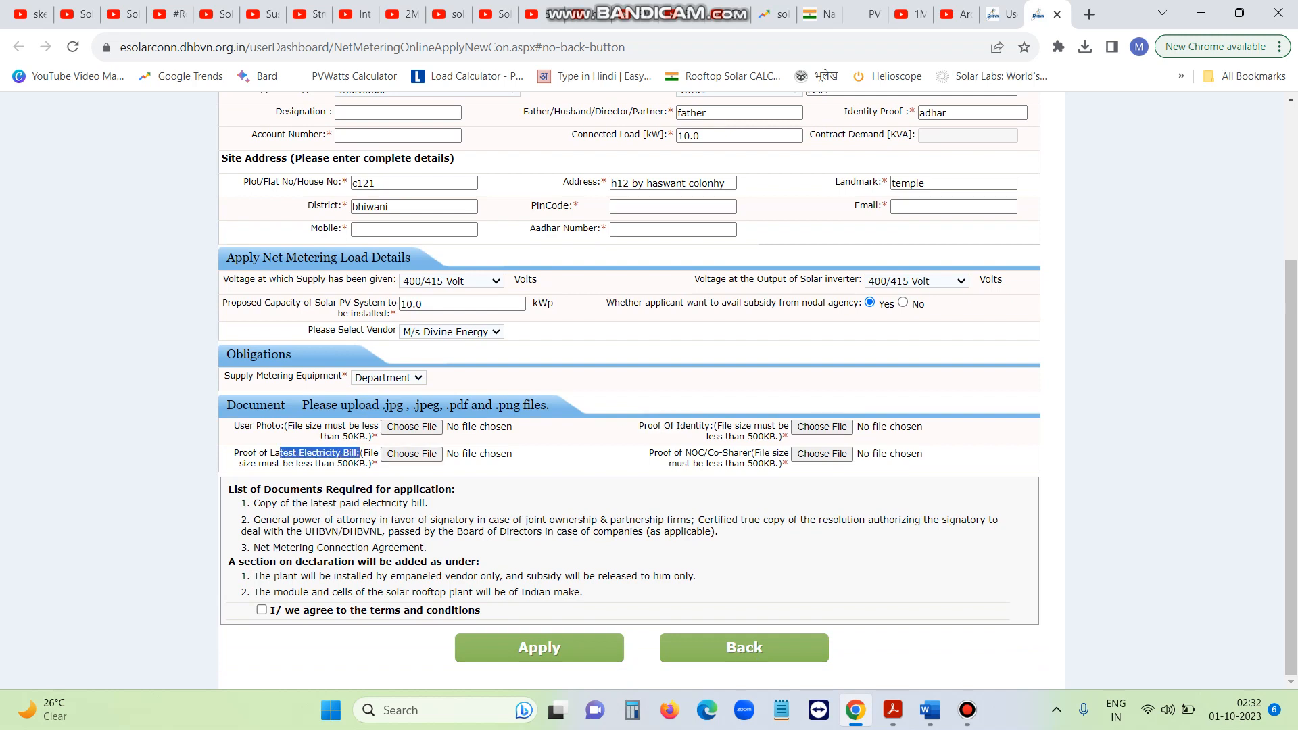
{"action": "left_click_drag", "start_coordinate": [650, 452], "coordinate": [738, 453]}
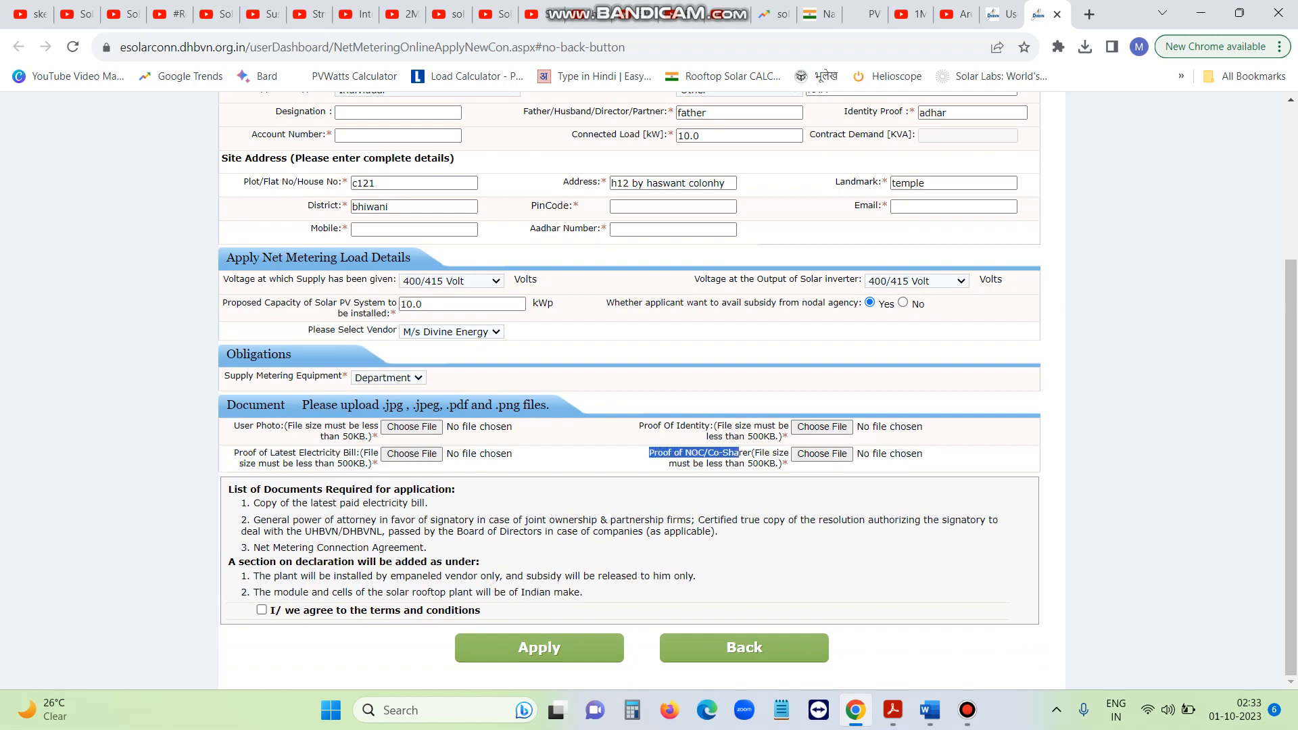
{"action": "left_click_drag", "start_coordinate": [227, 489], "coordinate": [426, 547]}
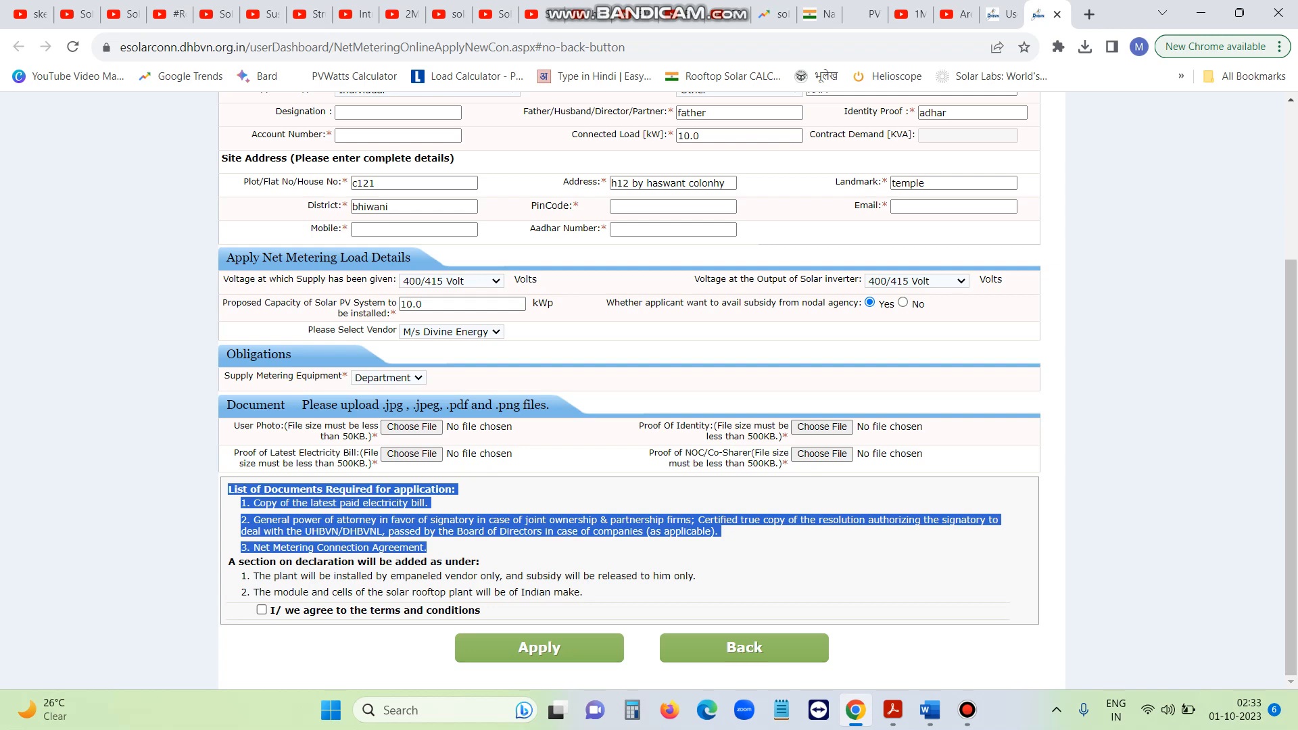
{"action": "left_click", "coordinate": [930, 710]}
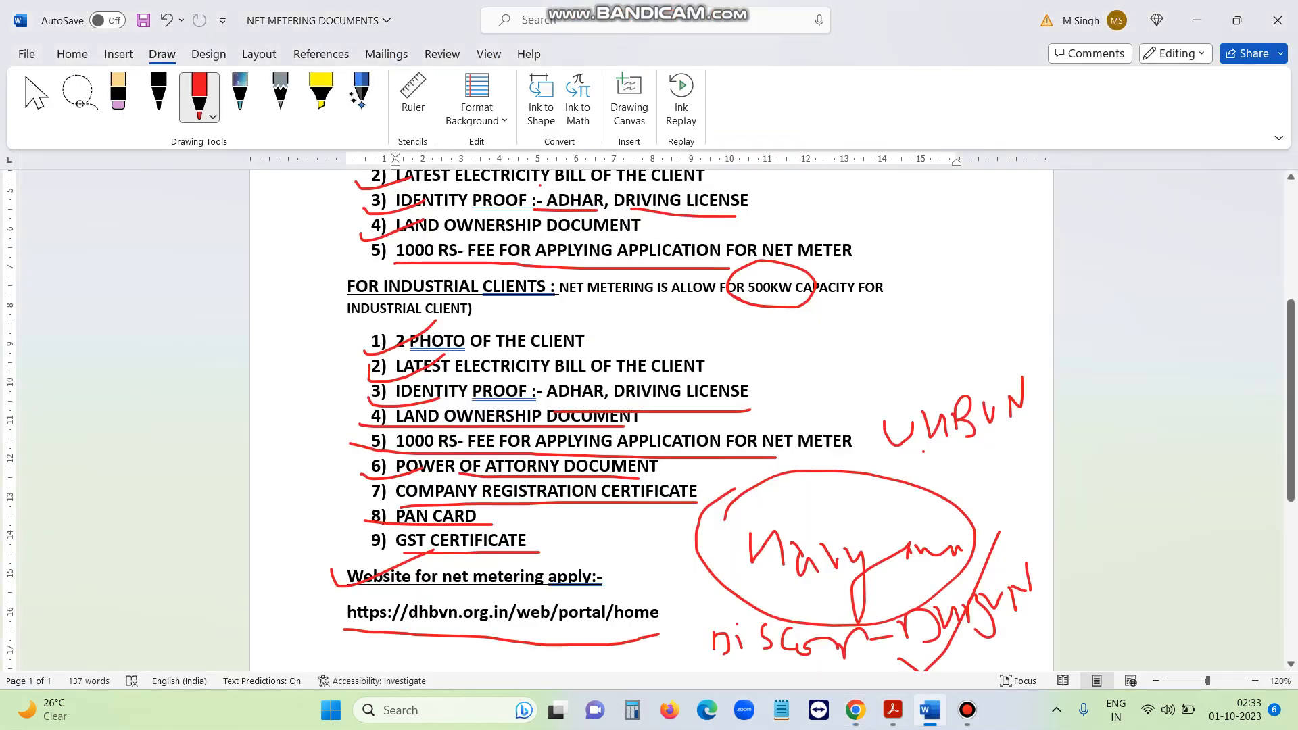
{"action": "left_click", "coordinate": [844, 452]}
{"action": "key", "text": "Escape"}
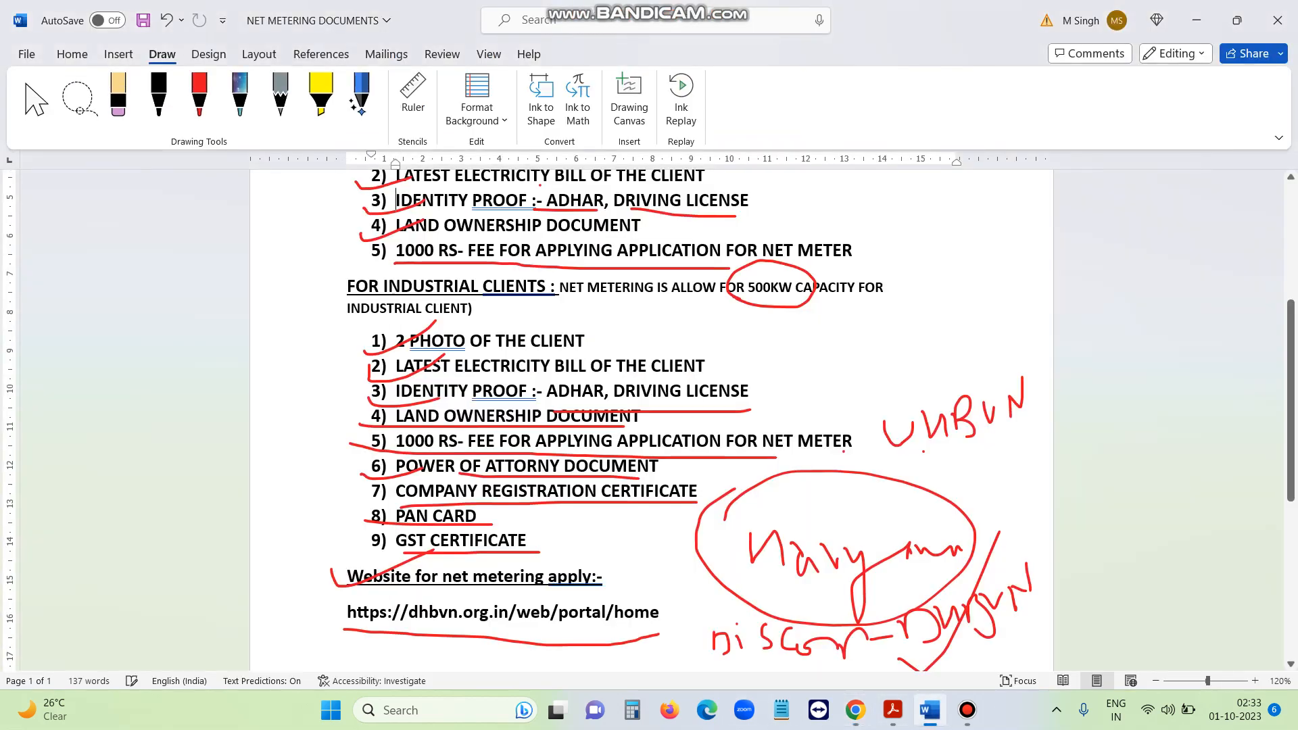
{"action": "key", "text": "ctrl+Home"}
{"action": "left_click", "coordinate": [855, 710]}
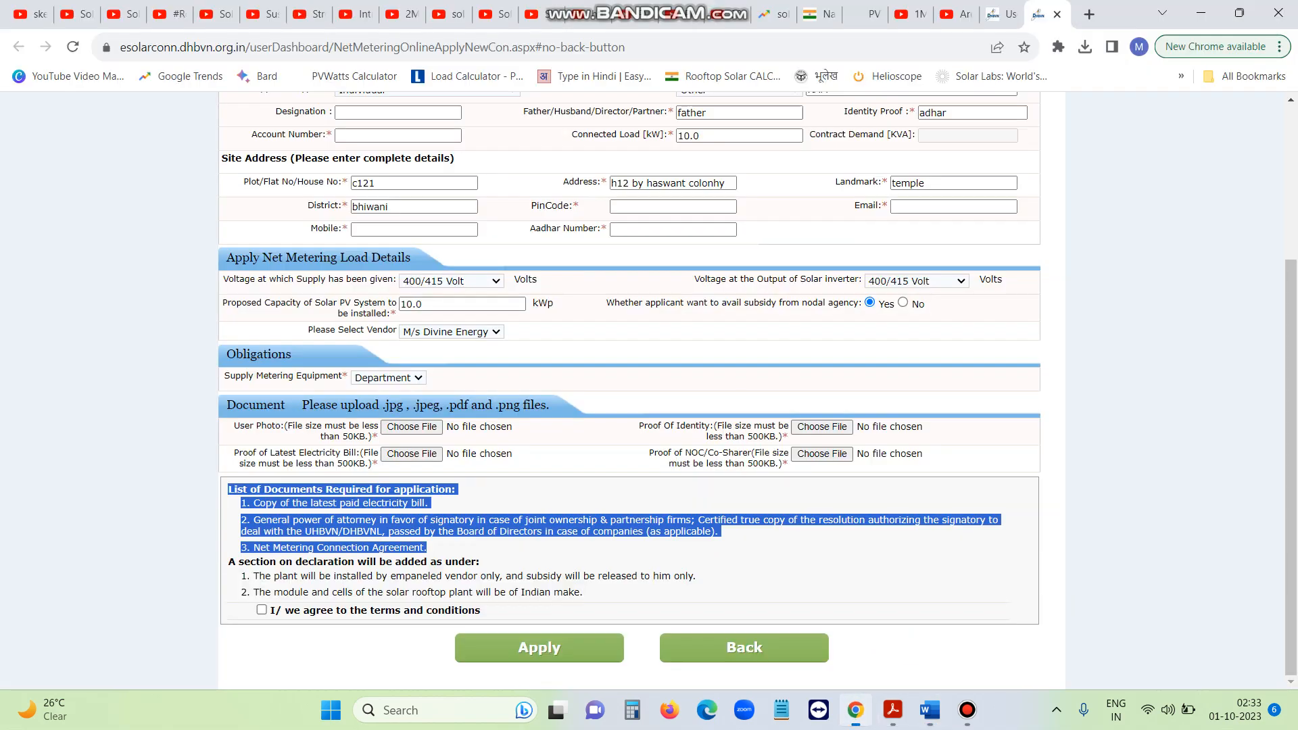
Tick 'I/ we agree to the terms and conditions' and scroll back up the form
{"action": "left_click", "coordinate": [838, 576]}
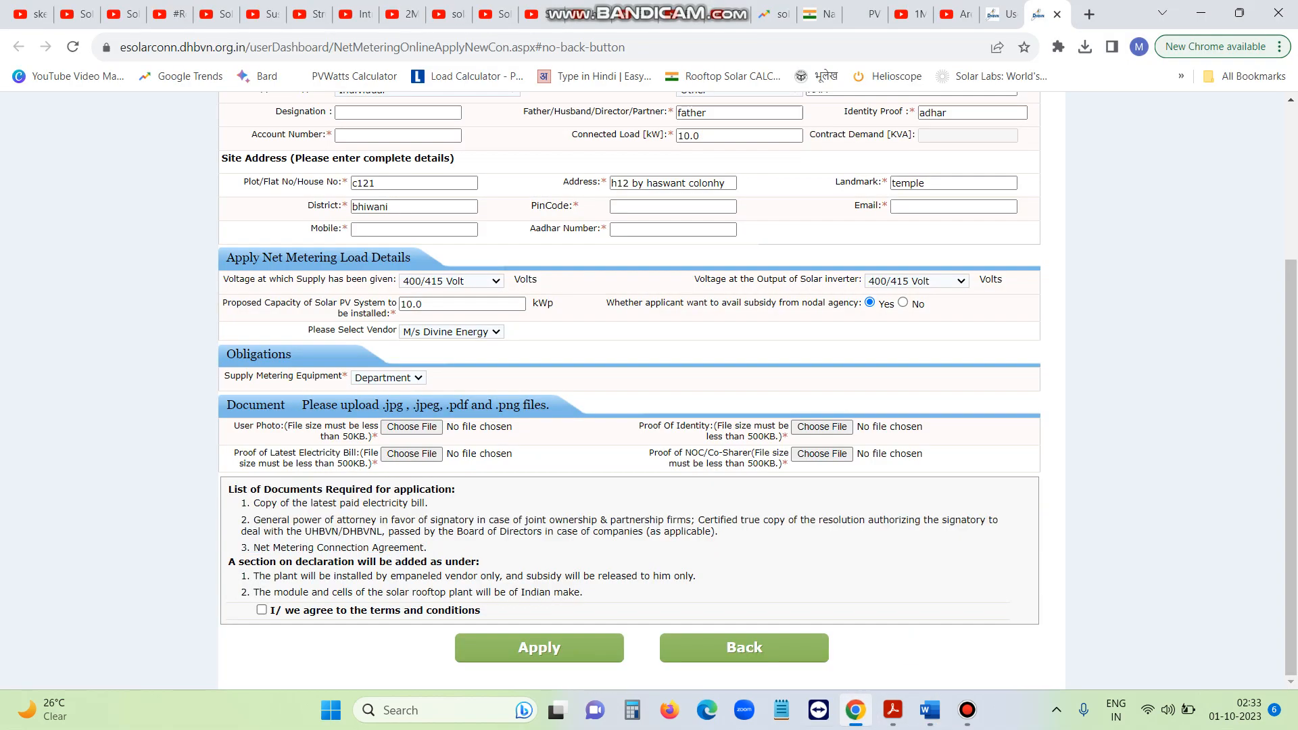
{"action": "left_click", "coordinate": [261, 610]}
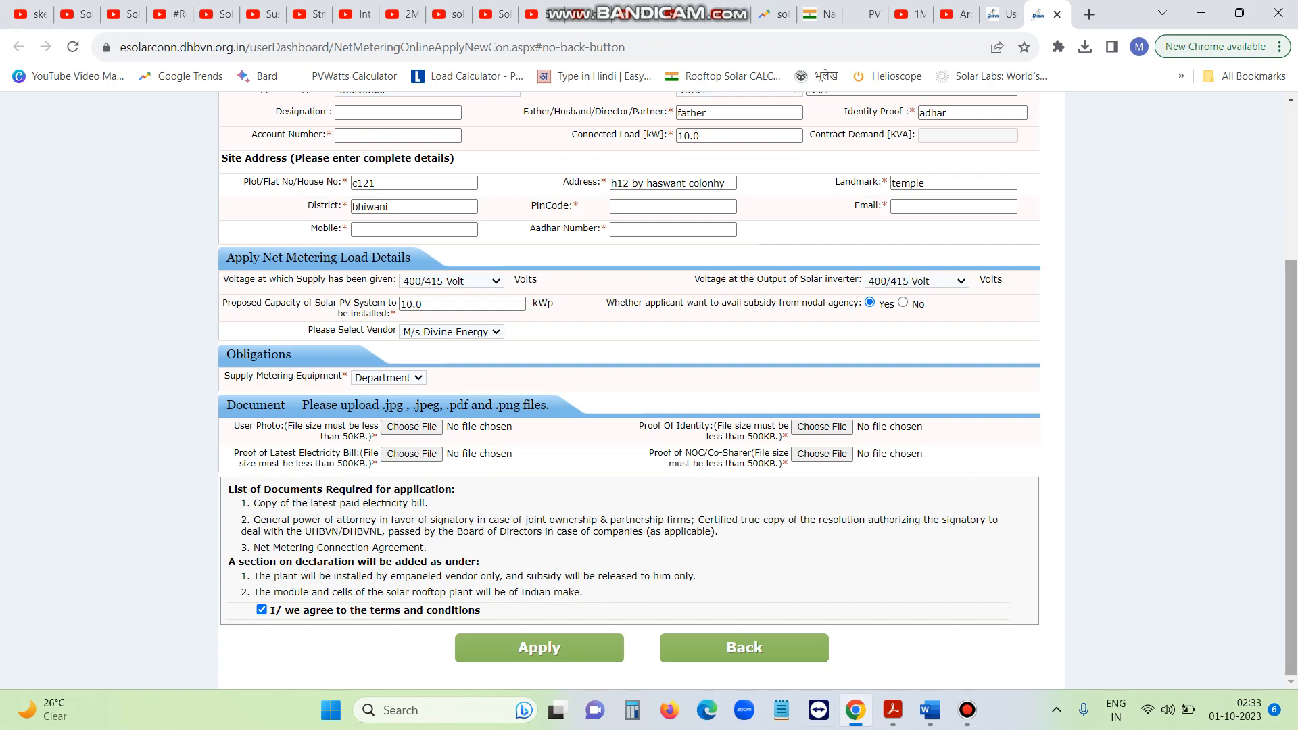
{"action": "scroll", "coordinate": [629, 392], "scroll_direction": "up", "scroll_amount": 3}
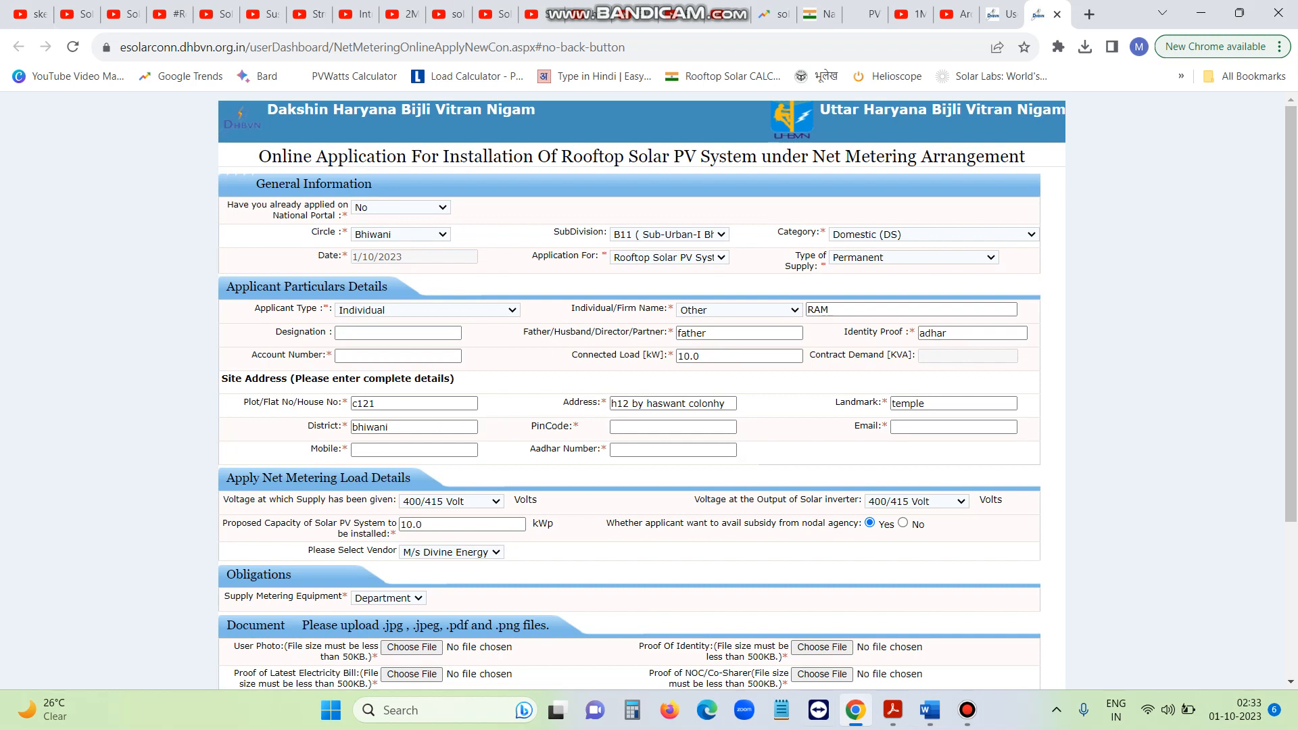
{"action": "mouse_move", "coordinate": [855, 710]}
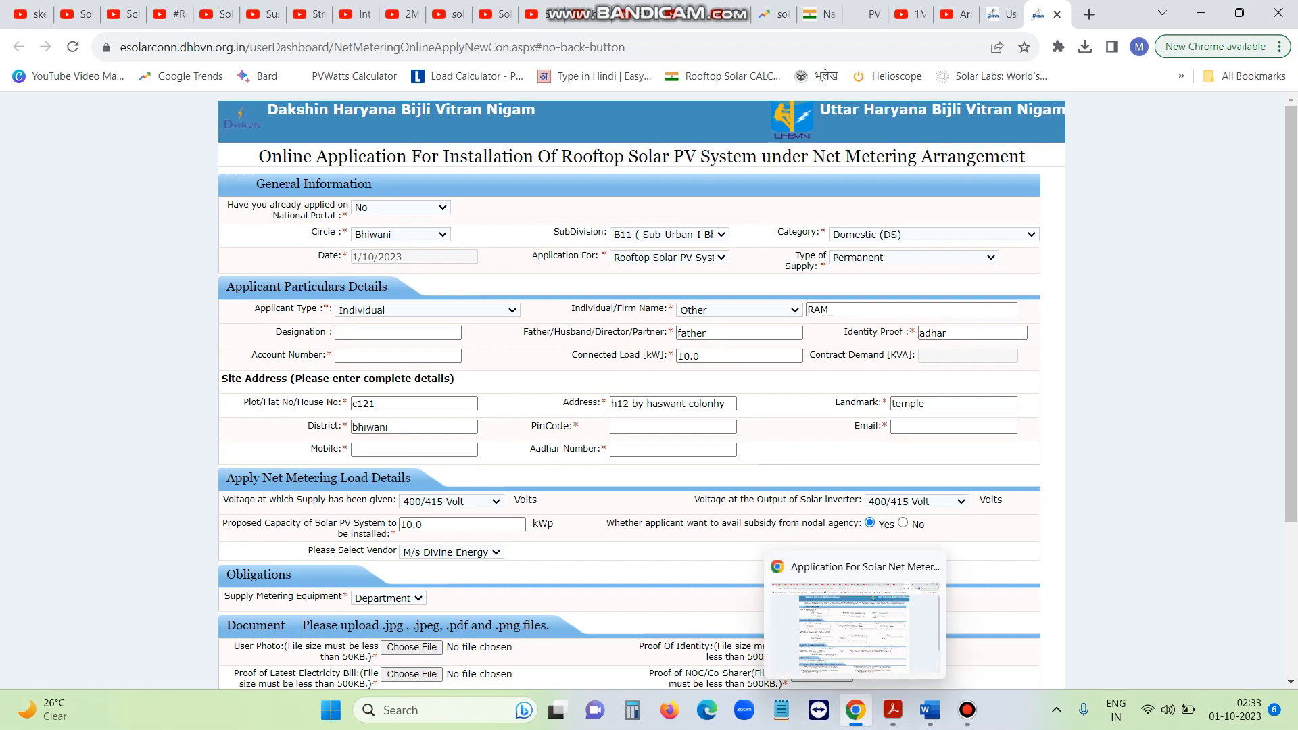